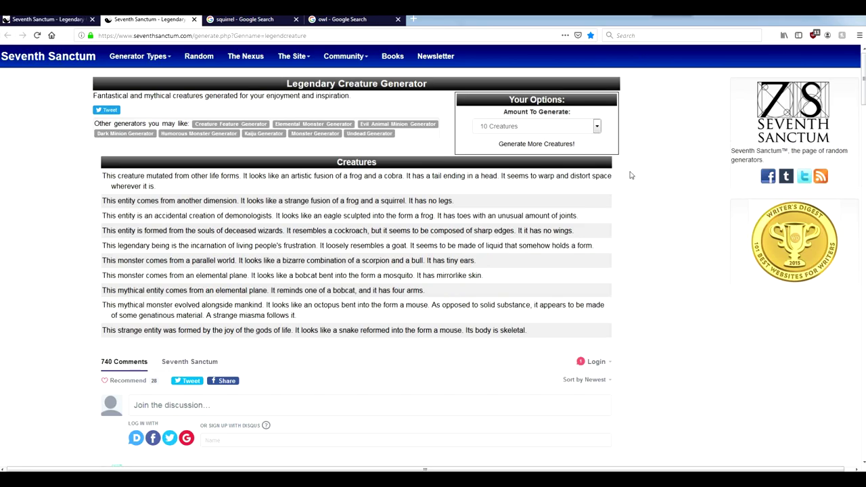
Set the amount to generate to 1 Creature and generate single-creature prompts, highlighting part of the description.
{"action": "left_click", "coordinate": [596, 127]}
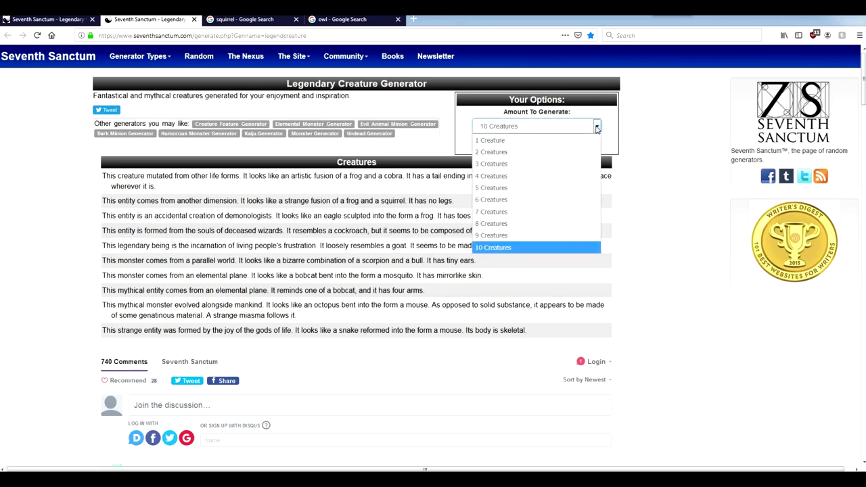
{"action": "left_click", "coordinate": [595, 139]}
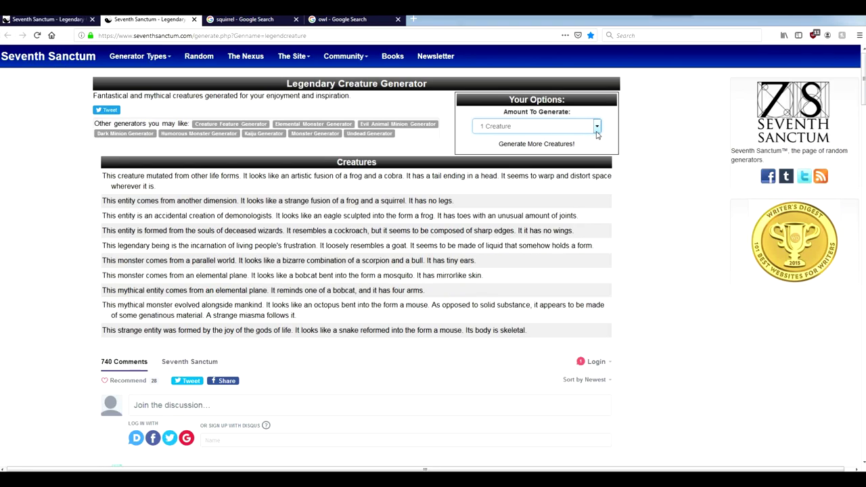
{"action": "left_click", "coordinate": [531, 144]}
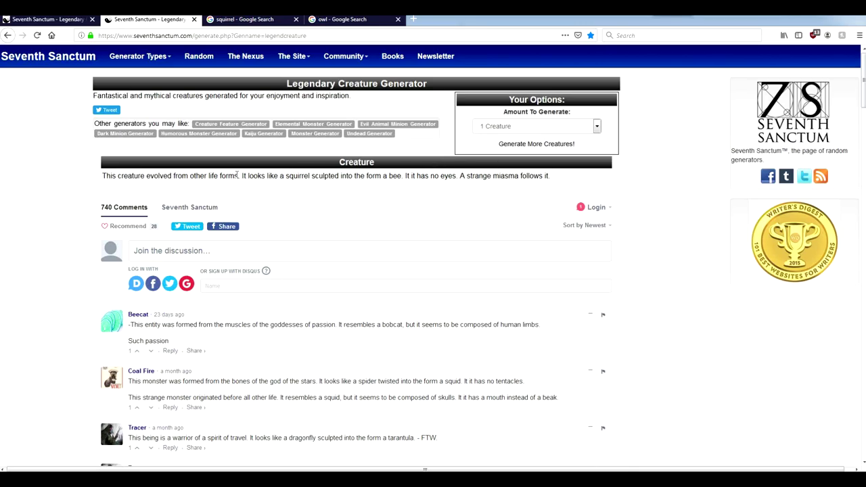
{"action": "mouse_move", "coordinate": [241, 175]}
{"action": "left_mouse_down"}
{"action": "mouse_move", "coordinate": [344, 188]}
{"action": "mouse_move", "coordinate": [338, 175]}
{"action": "left_mouse_up"}
{"action": "left_click", "coordinate": [470, 201]}
{"action": "left_click", "coordinate": [516, 144]}
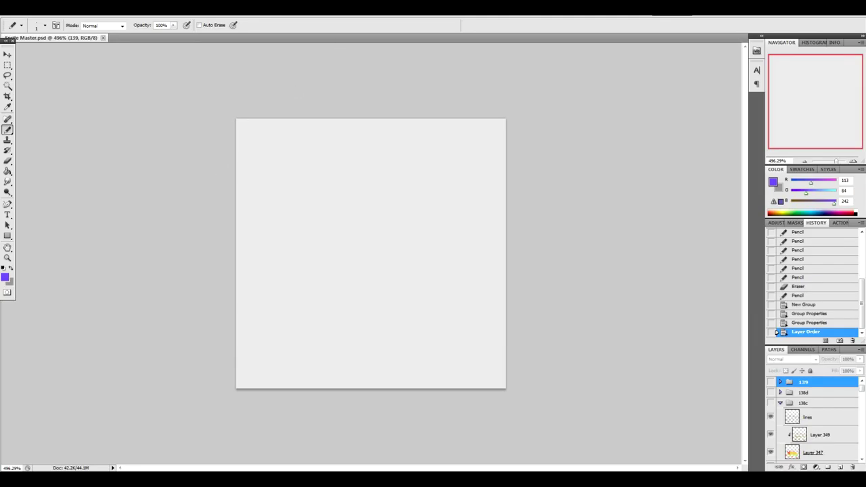
Switch to Photoshop, add a new layer above the 139 group and reset the drawing colours to default black and white.
{"action": "left_click", "coordinate": [840, 467]}
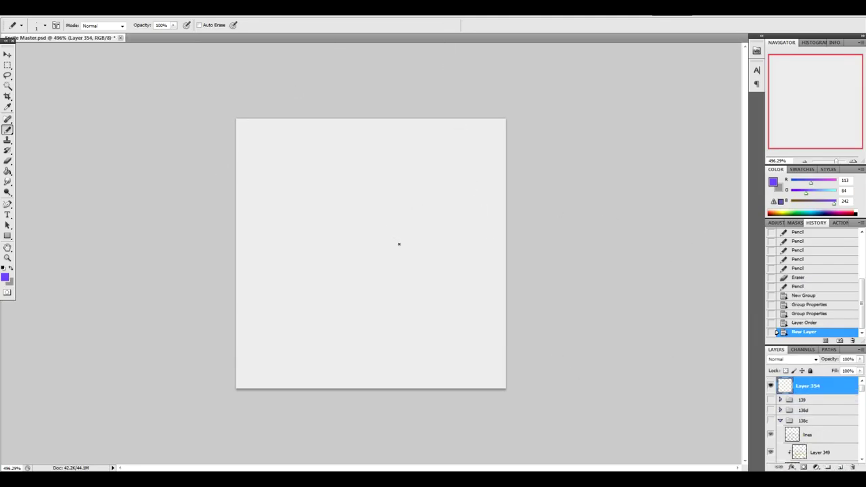
{"action": "scroll", "coordinate": [395, 244], "scroll_direction": "up", "scroll_amount": 5}
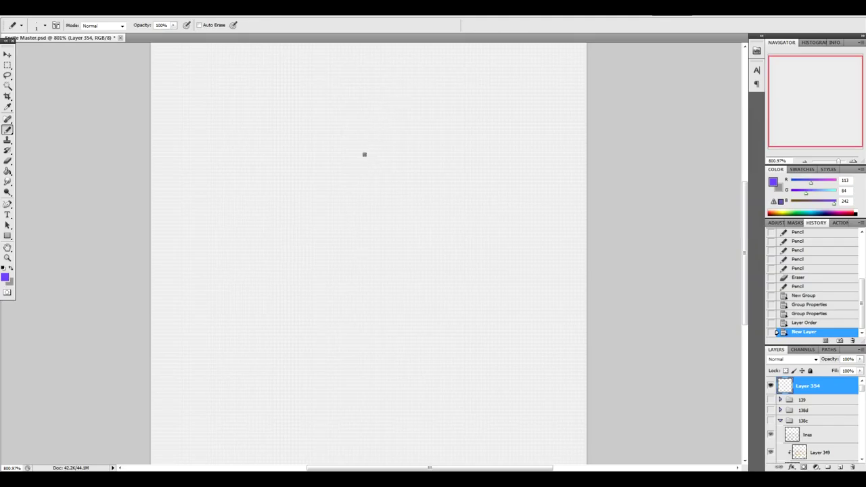
{"action": "left_click_drag", "start_coordinate": [348, 157], "coordinate": [363, 132]}
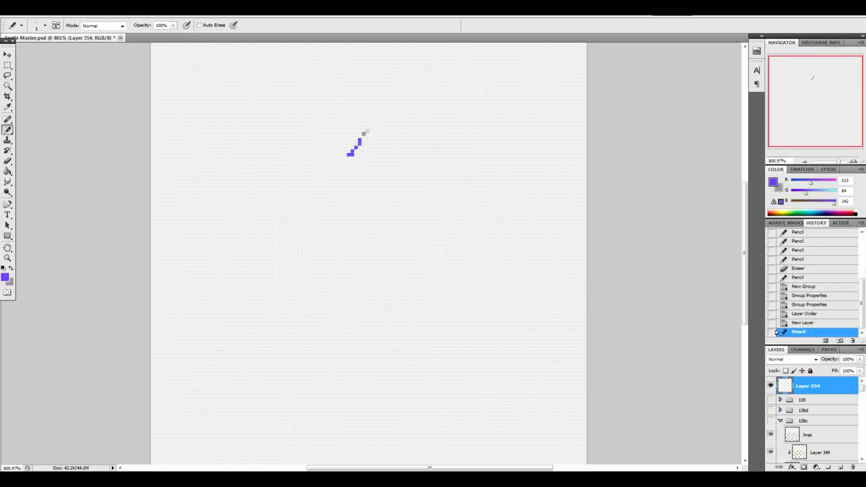
{"action": "key", "text": "ctrl+z"}
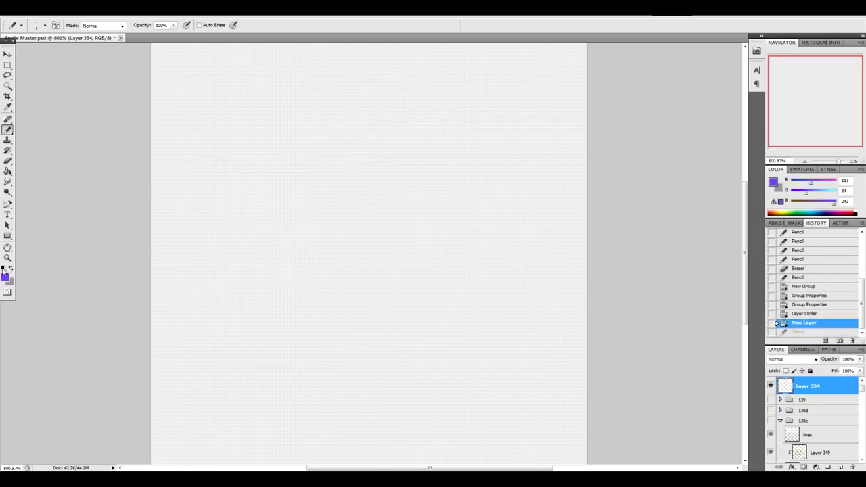
{"action": "left_click", "coordinate": [4, 271]}
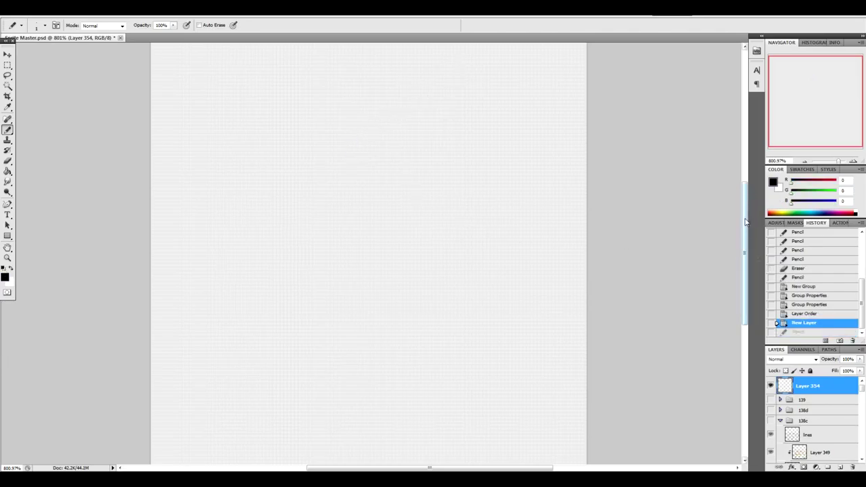
Sketch a black pencil outline of an upturned, long-snouted head with a mouth line, a small round eye and a rounded back.
{"action": "left_click_drag", "start_coordinate": [745, 227], "coordinate": [745, 221]}
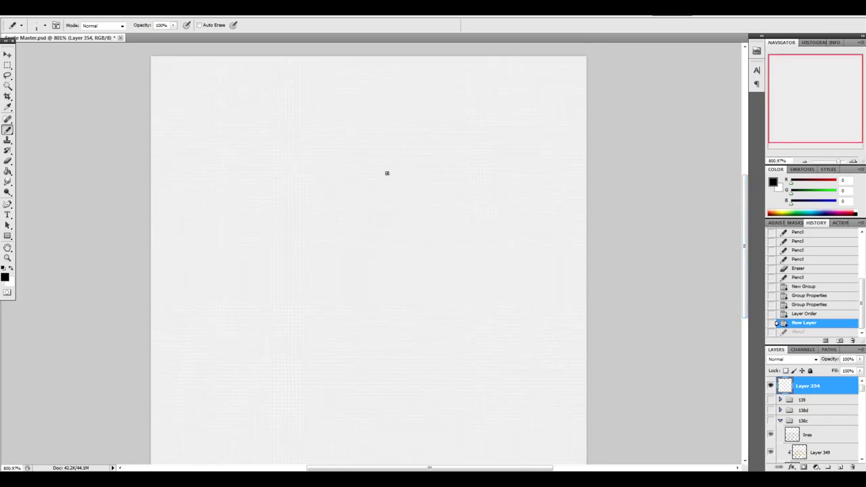
{"action": "mouse_move", "coordinate": [380, 165]}
{"action": "left_mouse_down"}
{"action": "mouse_move", "coordinate": [429, 125]}
{"action": "mouse_move", "coordinate": [487, 112]}
{"action": "mouse_move", "coordinate": [472, 180]}
{"action": "mouse_move", "coordinate": [420, 234]}
{"action": "left_mouse_up"}
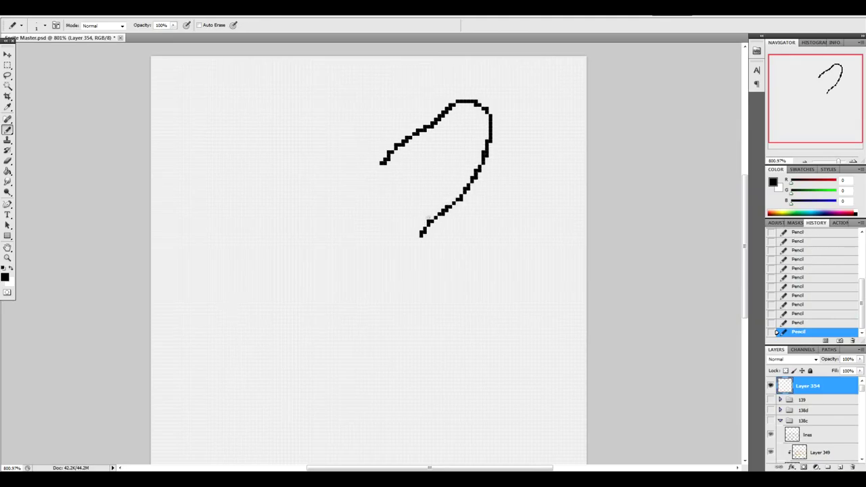
{"action": "left_click_drag", "start_coordinate": [408, 134], "coordinate": [348, 200]}
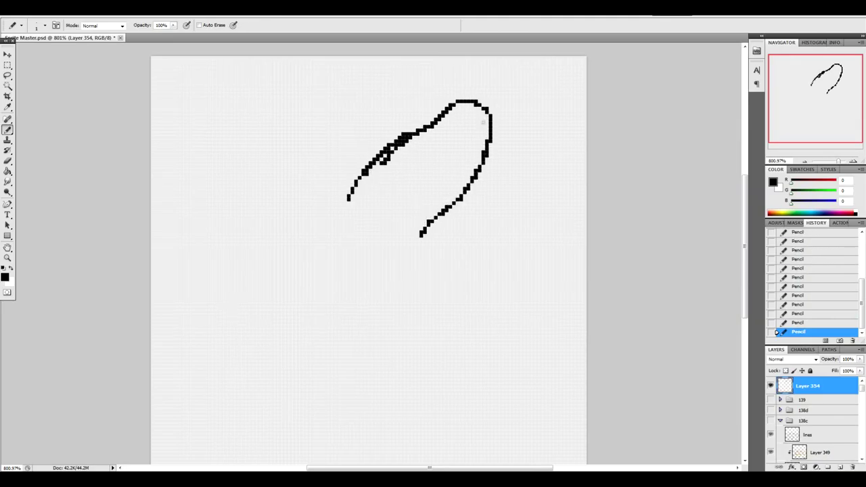
{"action": "mouse_move", "coordinate": [488, 128]}
{"action": "left_mouse_down"}
{"action": "mouse_move", "coordinate": [489, 120]}
{"action": "mouse_move", "coordinate": [448, 143]}
{"action": "mouse_move", "coordinate": [392, 214]}
{"action": "mouse_move", "coordinate": [382, 212]}
{"action": "left_mouse_up"}
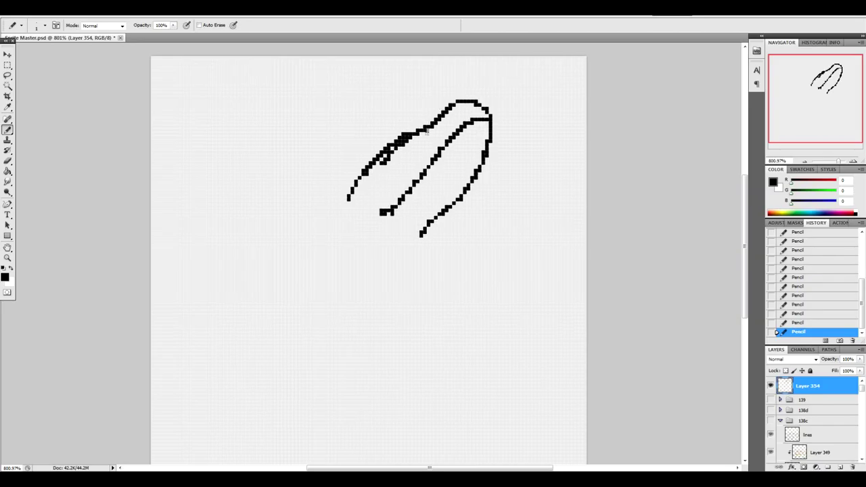
{"action": "mouse_move", "coordinate": [395, 157]}
{"action": "left_mouse_down"}
{"action": "mouse_move", "coordinate": [403, 155]}
{"action": "mouse_move", "coordinate": [397, 143]}
{"action": "mouse_move", "coordinate": [384, 162]}
{"action": "mouse_move", "coordinate": [391, 149]}
{"action": "left_mouse_up"}
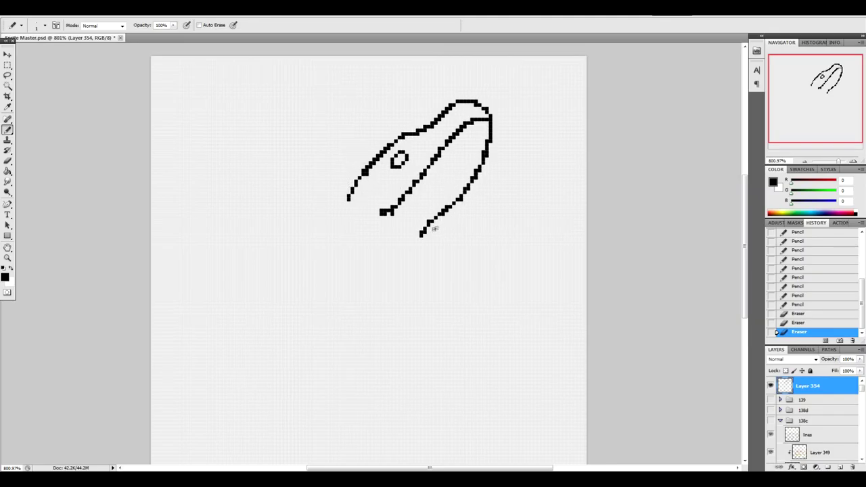
{"action": "mouse_move", "coordinate": [422, 233]}
{"action": "left_mouse_down"}
{"action": "mouse_move", "coordinate": [415, 249]}
{"action": "mouse_move", "coordinate": [376, 258]}
{"action": "left_mouse_up"}
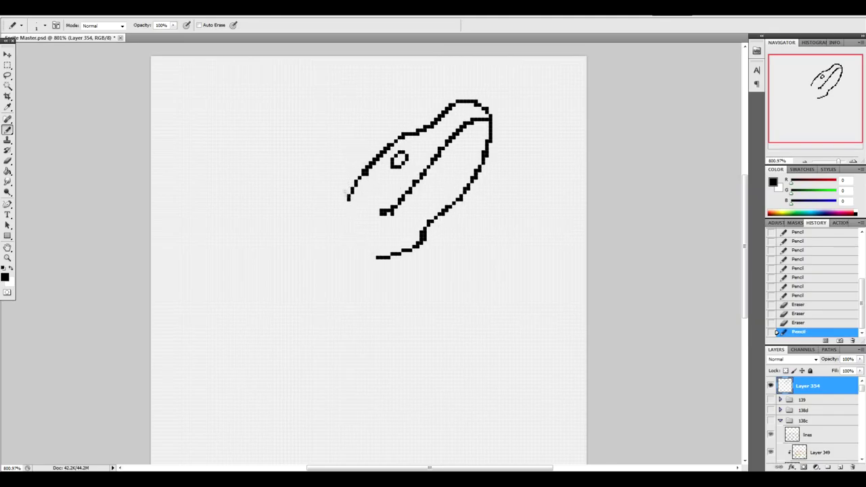
{"action": "mouse_move", "coordinate": [352, 185]}
{"action": "left_mouse_down"}
{"action": "mouse_move", "coordinate": [340, 214]}
{"action": "mouse_move", "coordinate": [344, 232]}
{"action": "mouse_move", "coordinate": [376, 258]}
{"action": "left_mouse_up"}
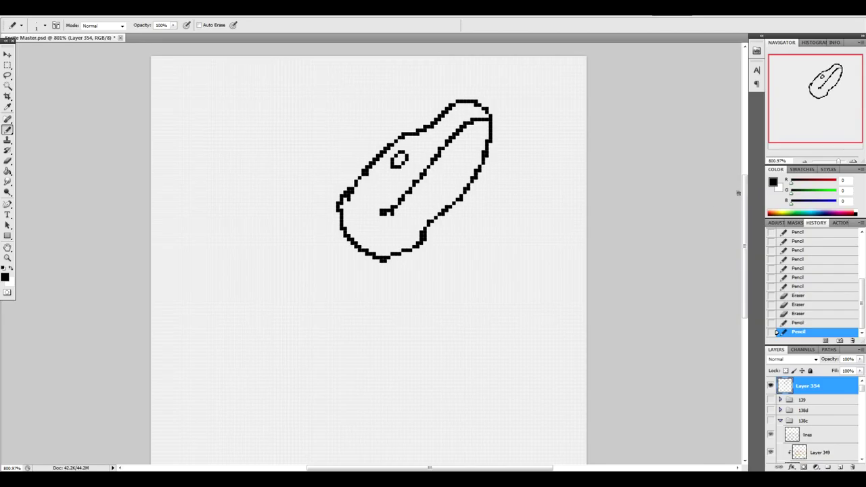
{"action": "left_click_drag", "start_coordinate": [338, 212], "coordinate": [338, 223]}
Move the head sketch up and right into the upper-right corner of the canvas.
{"action": "mouse_move", "coordinate": [743, 232]}
{"action": "left_mouse_down"}
{"action": "mouse_move", "coordinate": [739, 259]}
{"action": "mouse_move", "coordinate": [741, 249]}
{"action": "left_mouse_up"}
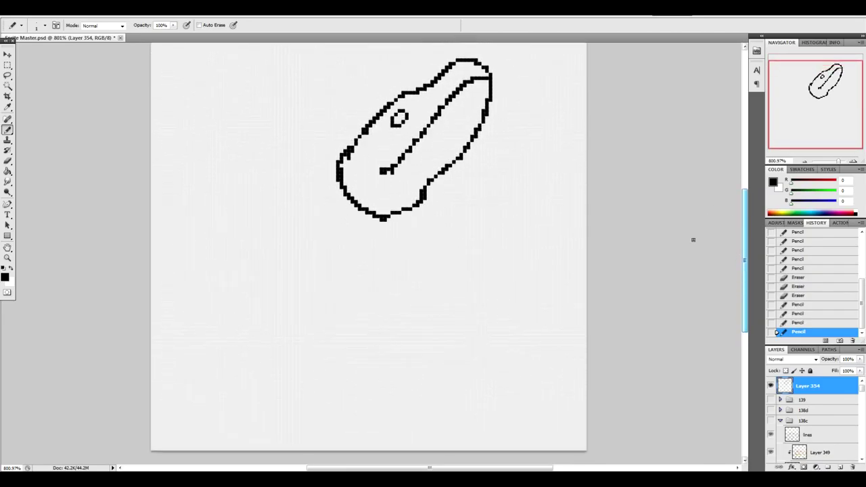
{"action": "left_click", "coordinate": [7, 54]}
{"action": "left_click_drag", "start_coordinate": [520, 147], "coordinate": [557, 124]}
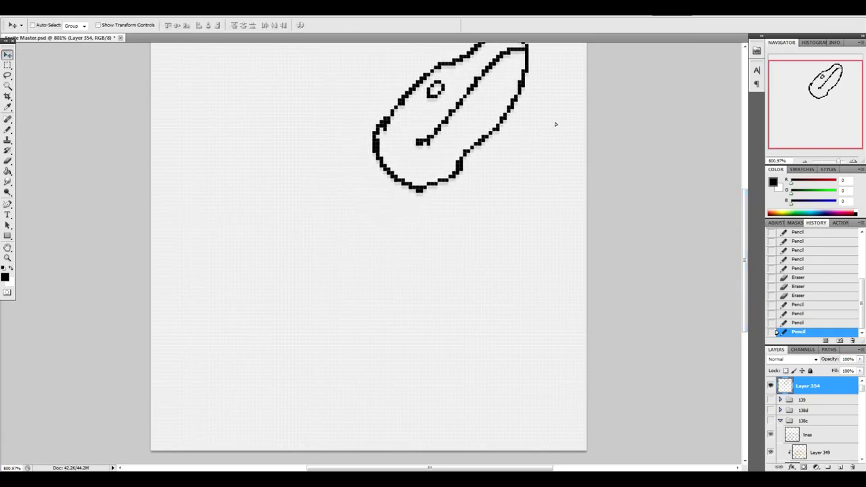
{"action": "left_click_drag", "start_coordinate": [751, 243], "coordinate": [747, 233]}
{"action": "left_click_drag", "start_coordinate": [507, 173], "coordinate": [529, 169]}
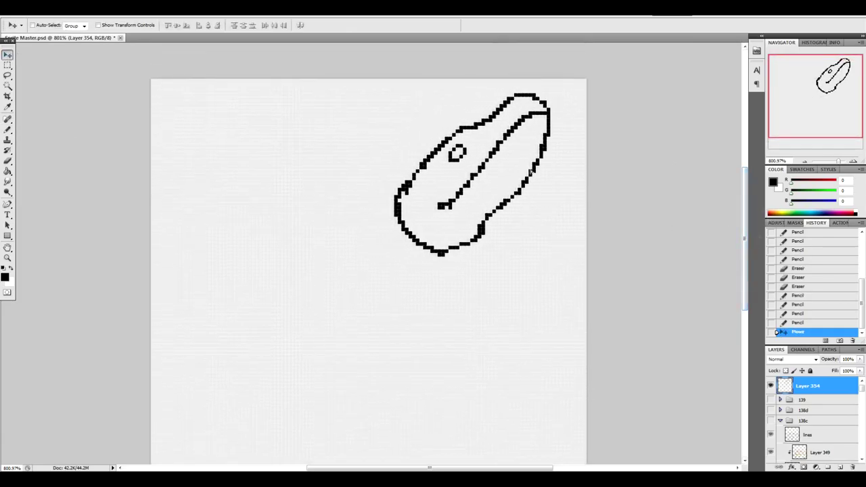
Sketch an oval body beneath the head and the outline of an arm raised toward the canvas's upper-left corner.
{"action": "left_click", "coordinate": [7, 129]}
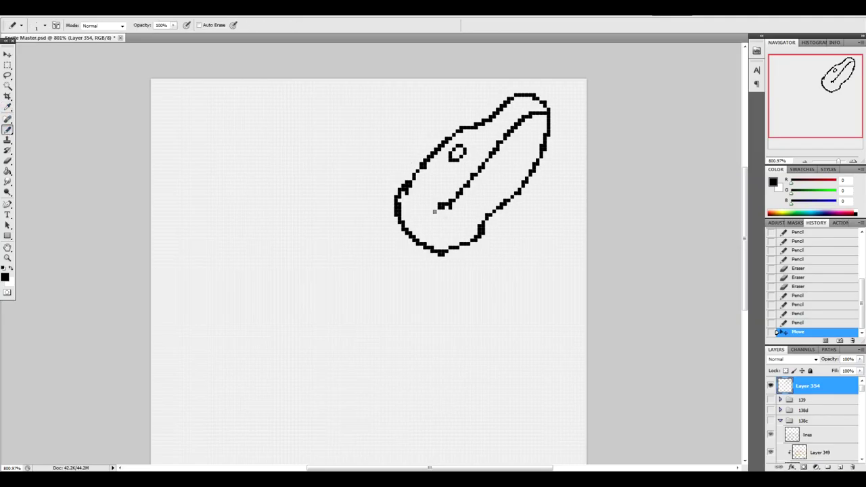
{"action": "left_click_drag", "start_coordinate": [467, 244], "coordinate": [467, 271]}
{"action": "left_click_drag", "start_coordinate": [471, 245], "coordinate": [471, 261]}
{"action": "mouse_move", "coordinate": [471, 251]}
{"action": "left_mouse_down"}
{"action": "mouse_move", "coordinate": [469, 284]}
{"action": "mouse_move", "coordinate": [414, 360]}
{"action": "left_mouse_up"}
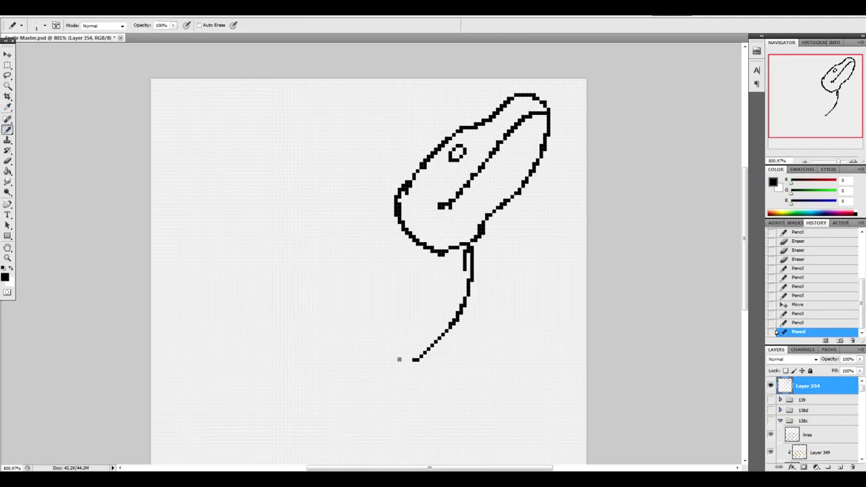
{"action": "mouse_move", "coordinate": [403, 230]}
{"action": "left_mouse_down"}
{"action": "mouse_move", "coordinate": [387, 251]}
{"action": "mouse_move", "coordinate": [363, 357]}
{"action": "mouse_move", "coordinate": [373, 368]}
{"action": "left_mouse_up"}
{"action": "left_click_drag", "start_coordinate": [450, 326], "coordinate": [391, 377]}
{"action": "left_click_drag", "start_coordinate": [365, 347], "coordinate": [384, 384]}
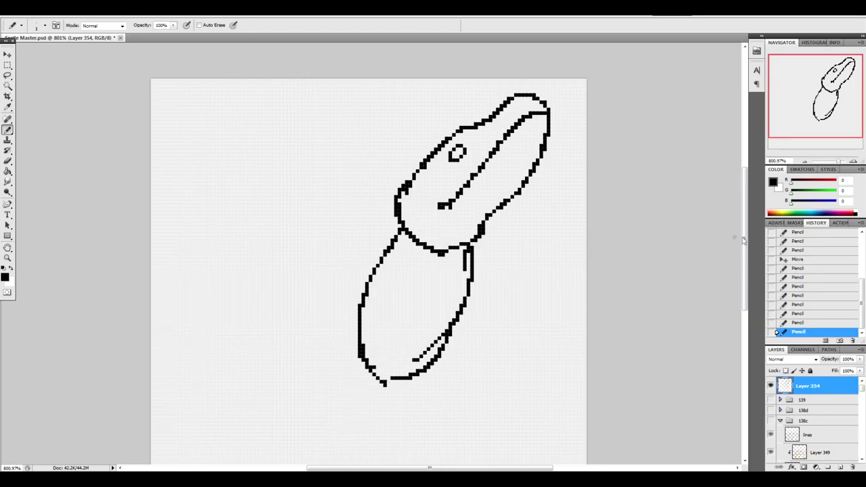
{"action": "mouse_move", "coordinate": [397, 232]}
{"action": "left_mouse_down"}
{"action": "mouse_move", "coordinate": [359, 193]}
{"action": "mouse_move", "coordinate": [374, 210]}
{"action": "mouse_move", "coordinate": [320, 174]}
{"action": "mouse_move", "coordinate": [250, 99]}
{"action": "mouse_move", "coordinate": [223, 89]}
{"action": "mouse_move", "coordinate": [226, 123]}
{"action": "mouse_move", "coordinate": [256, 170]}
{"action": "mouse_move", "coordinate": [252, 164]}
{"action": "mouse_move", "coordinate": [252, 232]}
{"action": "mouse_move", "coordinate": [242, 274]}
{"action": "mouse_move", "coordinate": [217, 308]}
{"action": "left_mouse_up"}
Sketch the leg reaching to the canvas's lower left and a wing membrane edge joining the raised arm to its foot.
{"action": "scroll", "coordinate": [743, 267], "scroll_direction": "down", "scroll_amount": 3}
{"action": "scroll", "coordinate": [743, 267], "scroll_direction": "down", "scroll_amount": 2}
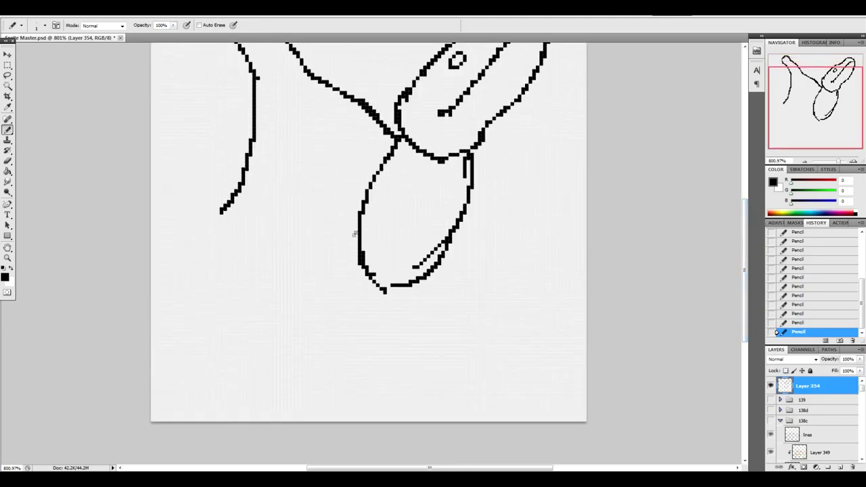
{"action": "mouse_move", "coordinate": [363, 226]}
{"action": "left_mouse_down"}
{"action": "mouse_move", "coordinate": [358, 260]}
{"action": "mouse_move", "coordinate": [359, 232]}
{"action": "mouse_move", "coordinate": [383, 249]}
{"action": "mouse_move", "coordinate": [374, 244]}
{"action": "mouse_move", "coordinate": [359, 274]}
{"action": "mouse_move", "coordinate": [318, 255]}
{"action": "mouse_move", "coordinate": [365, 260]}
{"action": "mouse_move", "coordinate": [345, 293]}
{"action": "mouse_move", "coordinate": [307, 318]}
{"action": "left_mouse_up"}
{"action": "mouse_move", "coordinate": [319, 256]}
{"action": "left_mouse_down"}
{"action": "mouse_move", "coordinate": [295, 303]}
{"action": "mouse_move", "coordinate": [253, 330]}
{"action": "left_mouse_up"}
{"action": "mouse_move", "coordinate": [307, 321]}
{"action": "left_mouse_down"}
{"action": "mouse_move", "coordinate": [277, 372]}
{"action": "mouse_move", "coordinate": [261, 379]}
{"action": "left_mouse_up"}
{"action": "mouse_move", "coordinate": [254, 329]}
{"action": "left_mouse_down"}
{"action": "mouse_move", "coordinate": [245, 360]}
{"action": "mouse_move", "coordinate": [266, 376]}
{"action": "left_mouse_up"}
{"action": "mouse_move", "coordinate": [254, 133]}
{"action": "left_mouse_down"}
{"action": "mouse_move", "coordinate": [257, 226]}
{"action": "mouse_move", "coordinate": [241, 346]}
{"action": "left_mouse_up"}
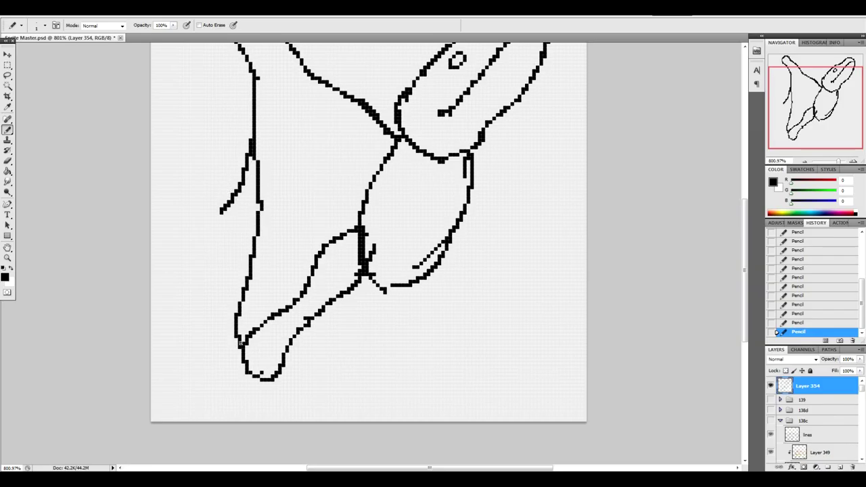
Draw the first line of the right-hand arm and shift the whole sketch left to make room for it.
{"action": "left_click_drag", "start_coordinate": [744, 250], "coordinate": [743, 234]}
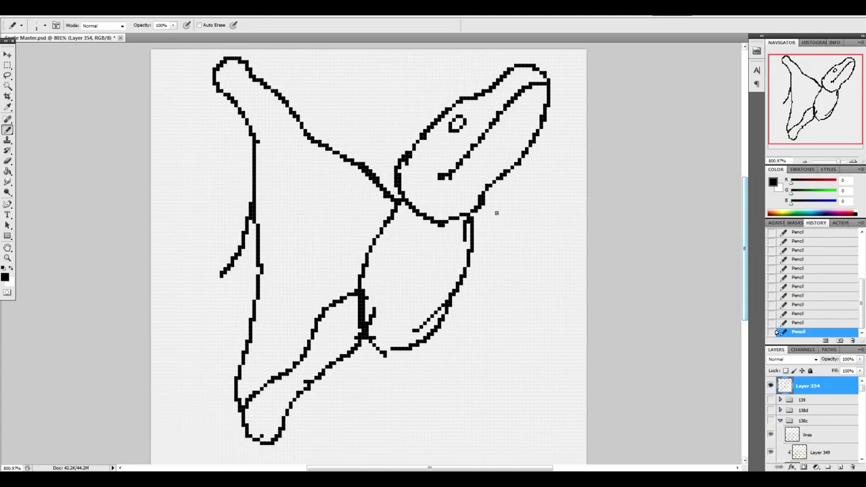
{"action": "left_click_drag", "start_coordinate": [472, 225], "coordinate": [540, 201]}
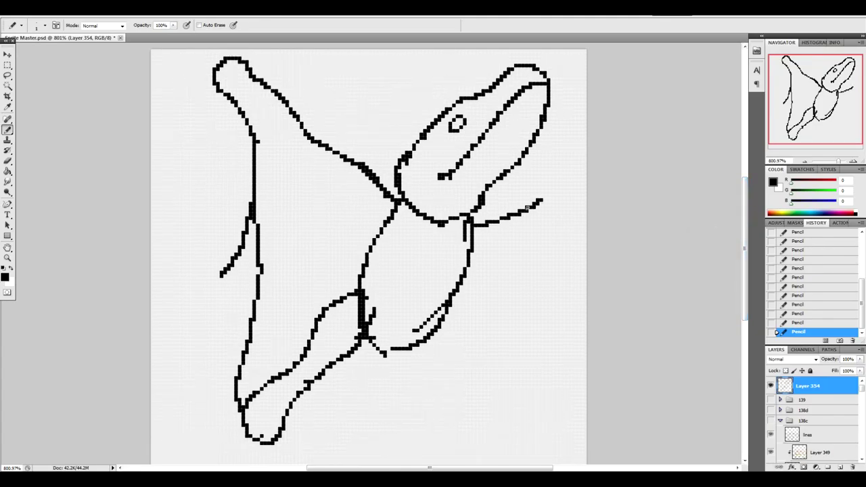
{"action": "key", "text": "v"}
{"action": "key", "text": "Left"}
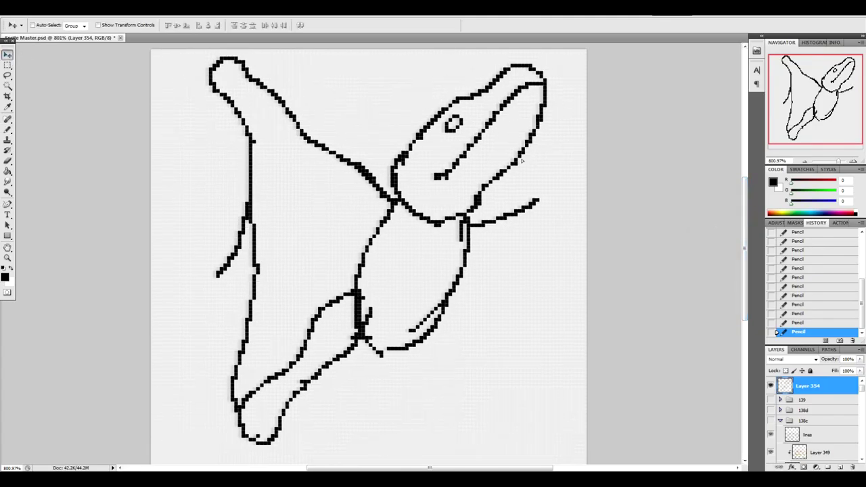
{"action": "key", "text": "Left"}
{"action": "key", "text": "Left"}
{"action": "key", "text": "Left"}
{"action": "key", "text": "Left"}
{"action": "key", "text": "Left"}
{"action": "key", "text": "Left"}
{"action": "key", "text": "Left"}
{"action": "left_click_drag", "start_coordinate": [491, 159], "coordinate": [502, 156]}
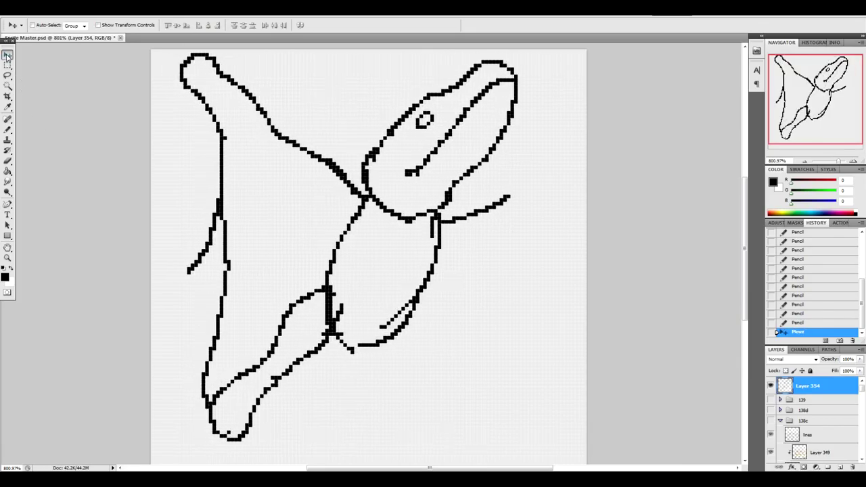
Extend the right-hand arm up to a narrow tip at the canvas's right edge and draw the lower edges of both arms.
{"action": "left_click", "coordinate": [11, 127]}
{"action": "mouse_move", "coordinate": [508, 199]}
{"action": "left_mouse_down"}
{"action": "mouse_move", "coordinate": [566, 106]}
{"action": "mouse_move", "coordinate": [581, 119]}
{"action": "mouse_move", "coordinate": [580, 143]}
{"action": "left_mouse_up"}
{"action": "left_click_drag", "start_coordinate": [580, 145], "coordinate": [570, 163]}
{"action": "left_click_drag", "start_coordinate": [570, 164], "coordinate": [555, 190]}
{"action": "left_click", "coordinate": [572, 107]}
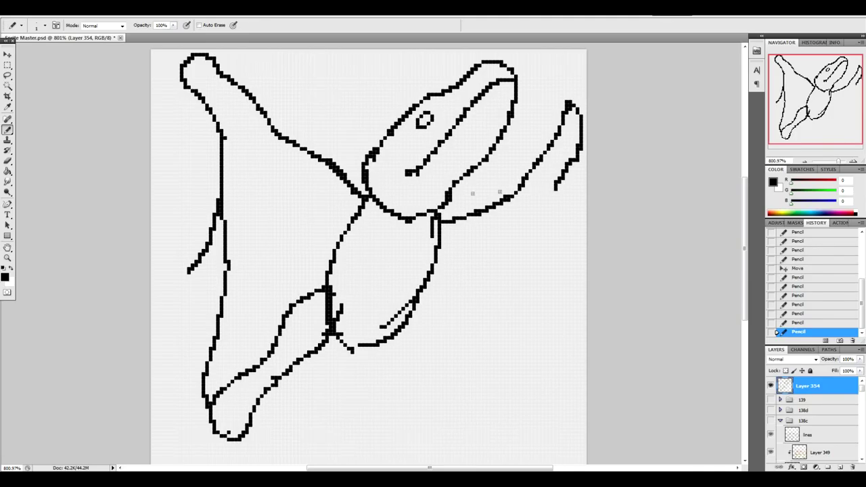
{"action": "mouse_move", "coordinate": [223, 132]}
{"action": "left_mouse_down"}
{"action": "mouse_move", "coordinate": [276, 188]}
{"action": "mouse_move", "coordinate": [366, 237]}
{"action": "left_mouse_up"}
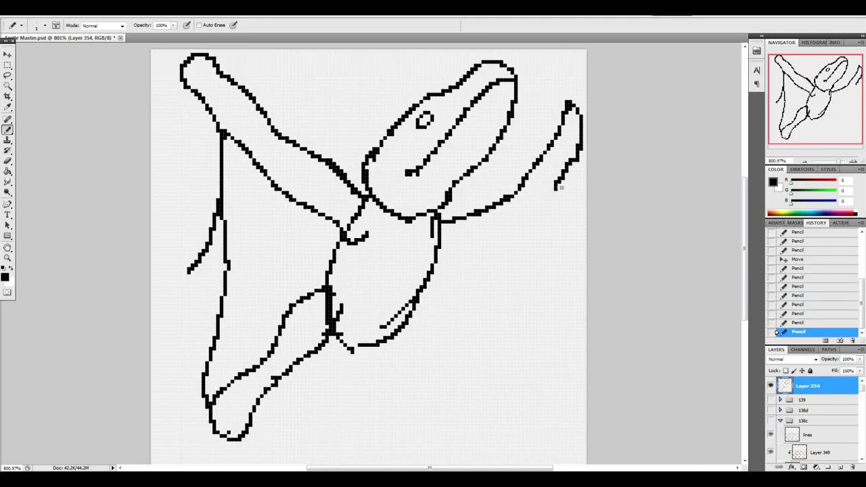
{"action": "mouse_move", "coordinate": [559, 189]}
{"action": "left_mouse_down"}
{"action": "mouse_move", "coordinate": [529, 223]}
{"action": "mouse_move", "coordinate": [449, 256]}
{"action": "mouse_move", "coordinate": [428, 255]}
{"action": "left_mouse_up"}
Sketch the right-hand leg below the body and the wing membrane edge running from the right arm's tip to its foot.
{"action": "mouse_move", "coordinate": [580, 160]}
{"action": "left_mouse_down"}
{"action": "mouse_move", "coordinate": [533, 255]}
{"action": "mouse_move", "coordinate": [519, 331]}
{"action": "left_mouse_up"}
{"action": "left_click_drag", "start_coordinate": [419, 298], "coordinate": [439, 378]}
{"action": "left_click_drag", "start_coordinate": [393, 342], "coordinate": [405, 395]}
{"action": "left_click_drag", "start_coordinate": [439, 365], "coordinate": [421, 439]}
{"action": "mouse_move", "coordinate": [405, 394]}
{"action": "left_mouse_down"}
{"action": "mouse_move", "coordinate": [397, 441]}
{"action": "mouse_move", "coordinate": [423, 443]}
{"action": "left_mouse_up"}
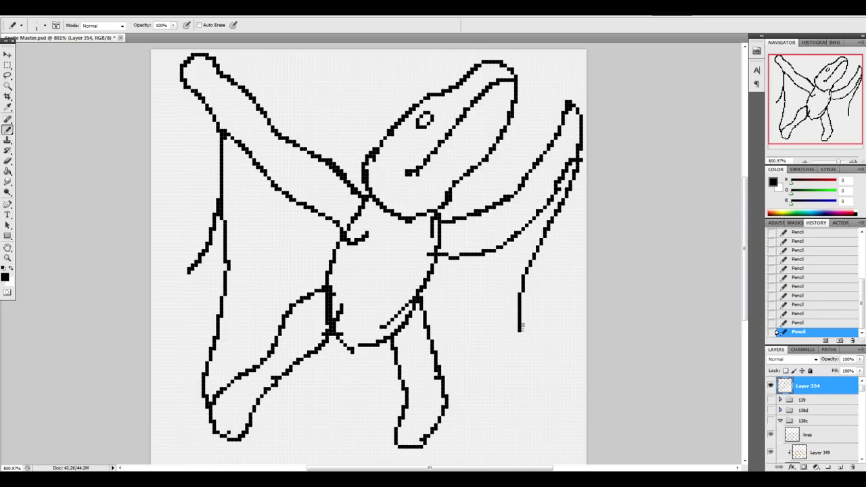
{"action": "mouse_move", "coordinate": [527, 277]}
{"action": "left_mouse_down"}
{"action": "mouse_move", "coordinate": [508, 365]}
{"action": "mouse_move", "coordinate": [443, 413]}
{"action": "mouse_move", "coordinate": [433, 435]}
{"action": "left_mouse_up"}
{"action": "mouse_move", "coordinate": [747, 236]}
{"action": "left_mouse_down"}
{"action": "mouse_move", "coordinate": [740, 269]}
{"action": "mouse_move", "coordinate": [743, 250]}
{"action": "left_mouse_up"}
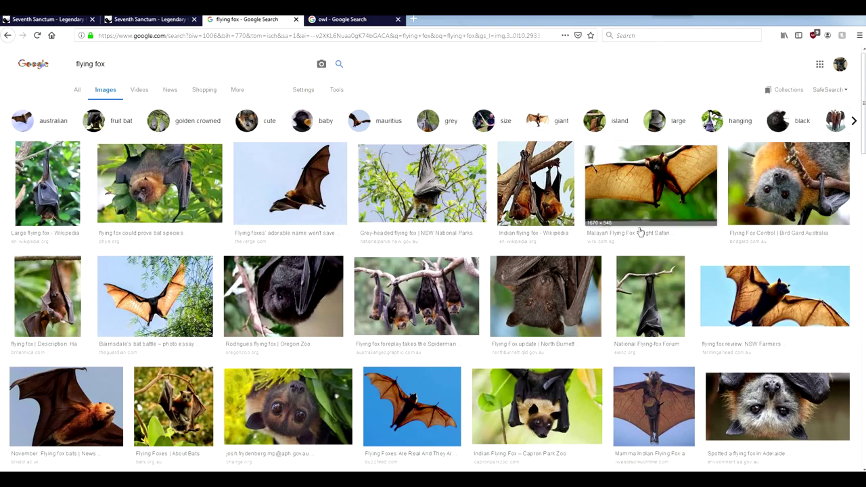
Switch to the browser's flying fox image results and examine the photos as wing and body reference.
{"action": "scroll", "coordinate": [641, 186], "scroll_direction": "down", "scroll_amount": 3}
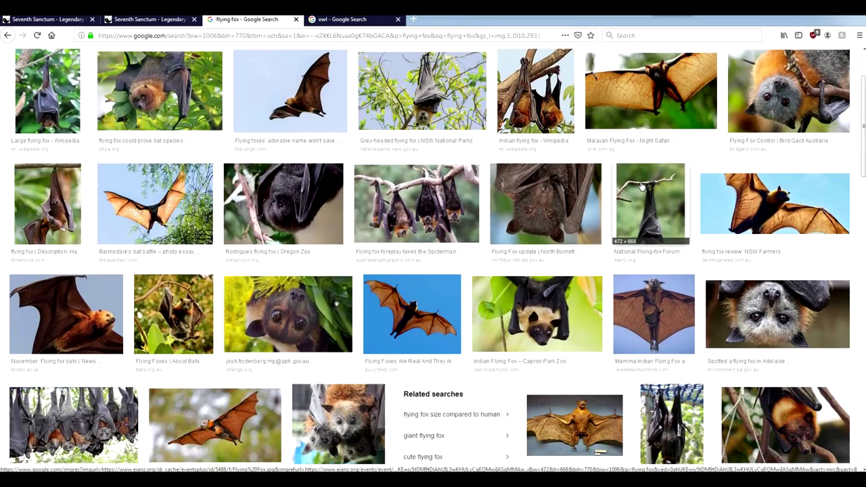
{"action": "scroll", "coordinate": [641, 186], "scroll_direction": "up", "scroll_amount": 3}
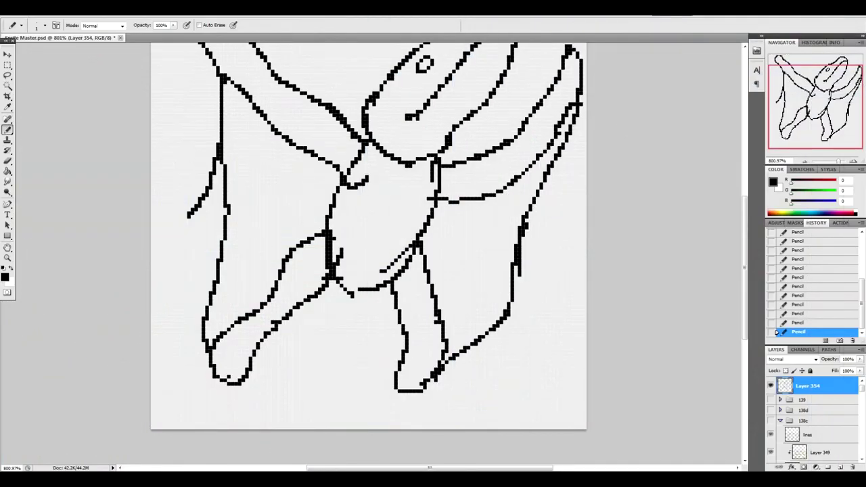
{"action": "scroll", "coordinate": [369, 237], "scroll_direction": "up", "scroll_amount": 3}
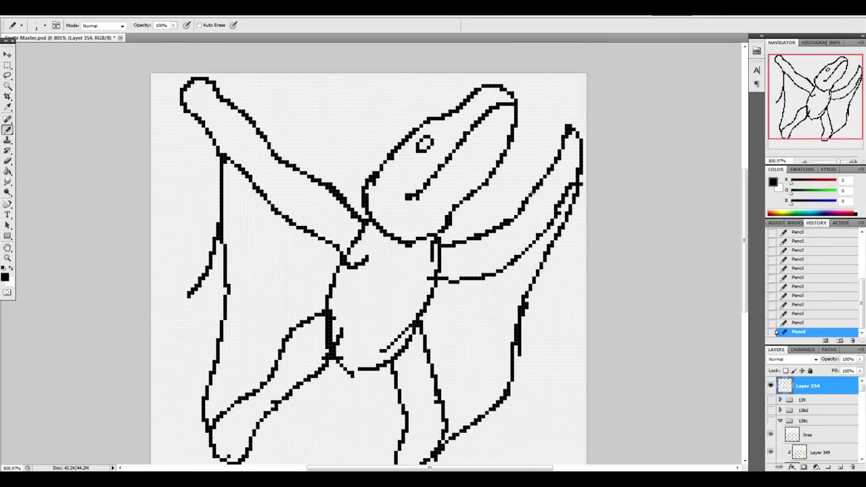
Delete the layer with the spread-armed creature sketch and create a new blank layer in its place.
{"action": "left_click_drag", "start_coordinate": [834, 388], "coordinate": [852, 467]}
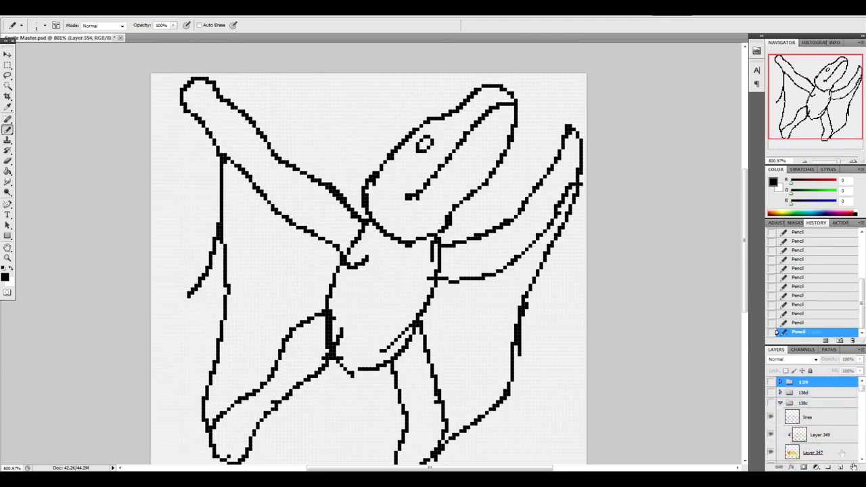
{"action": "left_click", "coordinate": [840, 468]}
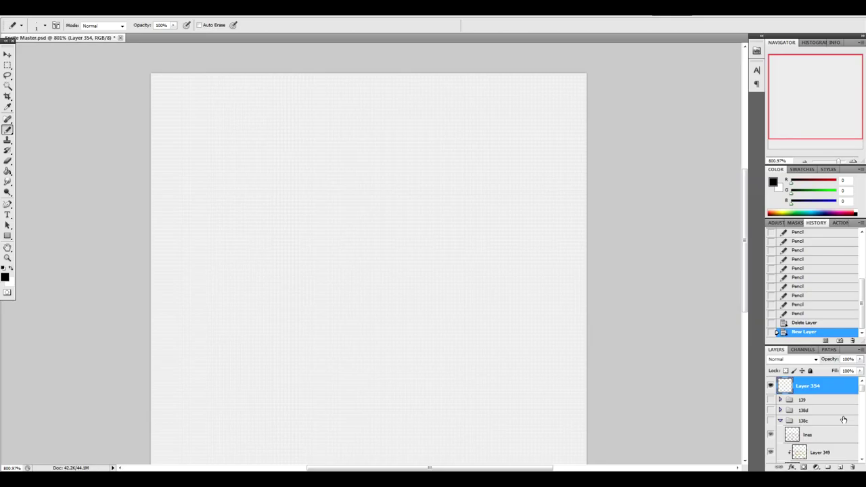
Draw a bat wing with the Pencil: an arched upper edge and a scalloped trailing edge running down toward the leg area.
{"action": "left_click_drag", "start_coordinate": [745, 224], "coordinate": [745, 231]}
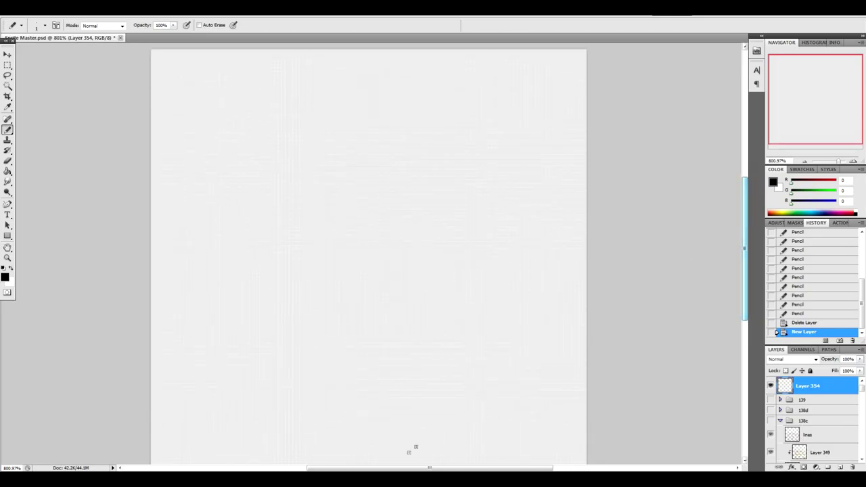
{"action": "left_click_drag", "start_coordinate": [400, 467], "coordinate": [410, 467]}
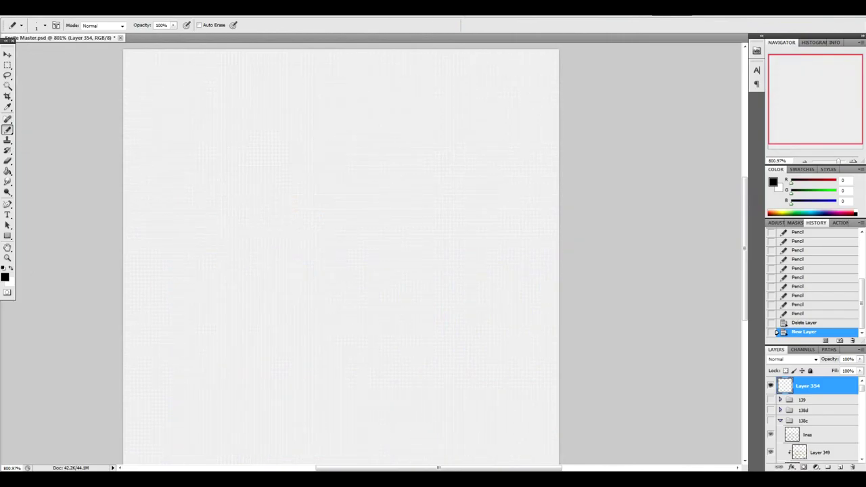
{"action": "left_click_drag", "start_coordinate": [466, 467], "coordinate": [443, 467]}
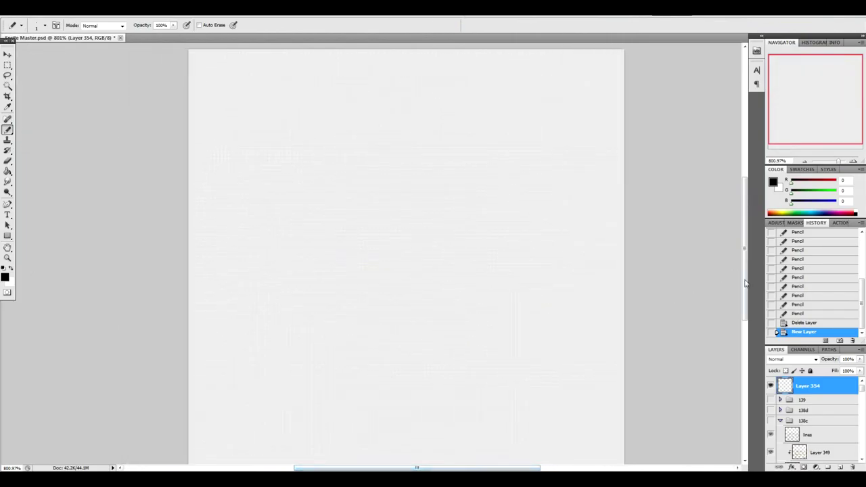
{"action": "mouse_move", "coordinate": [743, 282]}
{"action": "left_mouse_down"}
{"action": "mouse_move", "coordinate": [743, 256]}
{"action": "mouse_move", "coordinate": [743, 272]}
{"action": "mouse_move", "coordinate": [729, 278]}
{"action": "left_mouse_up"}
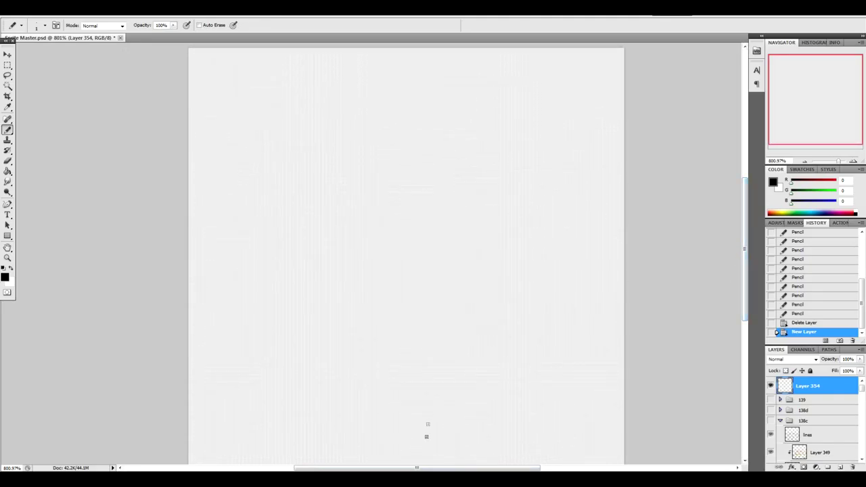
{"action": "left_click_drag", "start_coordinate": [426, 467], "coordinate": [441, 468]}
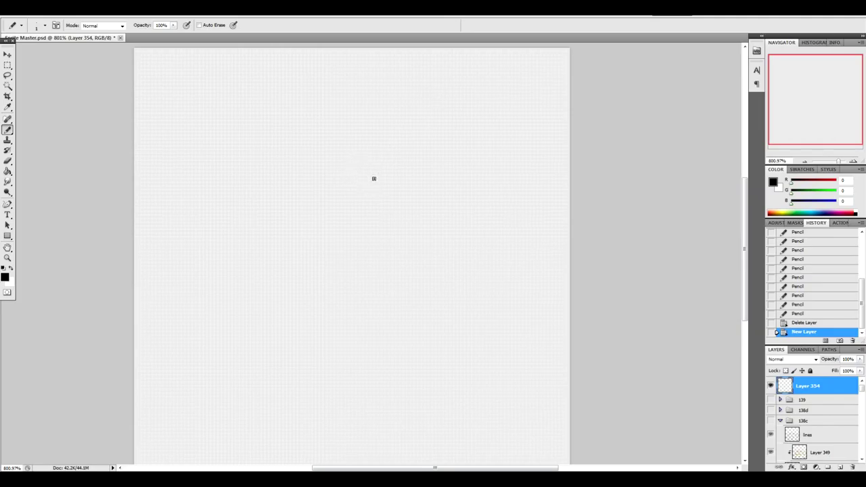
{"action": "mouse_move", "coordinate": [372, 178]}
{"action": "left_mouse_down"}
{"action": "mouse_move", "coordinate": [398, 144]}
{"action": "mouse_move", "coordinate": [390, 161]}
{"action": "mouse_move", "coordinate": [475, 99]}
{"action": "mouse_move", "coordinate": [556, 76]}
{"action": "left_mouse_up"}
{"action": "mouse_move", "coordinate": [555, 77]}
{"action": "left_mouse_down"}
{"action": "mouse_move", "coordinate": [528, 109]}
{"action": "mouse_move", "coordinate": [543, 152]}
{"action": "mouse_move", "coordinate": [520, 161]}
{"action": "mouse_move", "coordinate": [503, 190]}
{"action": "mouse_move", "coordinate": [531, 223]}
{"action": "mouse_move", "coordinate": [488, 242]}
{"action": "mouse_move", "coordinate": [491, 273]}
{"action": "mouse_move", "coordinate": [479, 273]}
{"action": "mouse_move", "coordinate": [451, 304]}
{"action": "mouse_move", "coordinate": [452, 336]}
{"action": "left_mouse_up"}
{"action": "mouse_move", "coordinate": [455, 334]}
{"action": "left_mouse_down"}
{"action": "mouse_move", "coordinate": [436, 331]}
{"action": "mouse_move", "coordinate": [408, 365]}
{"action": "mouse_move", "coordinate": [400, 405]}
{"action": "left_mouse_up"}
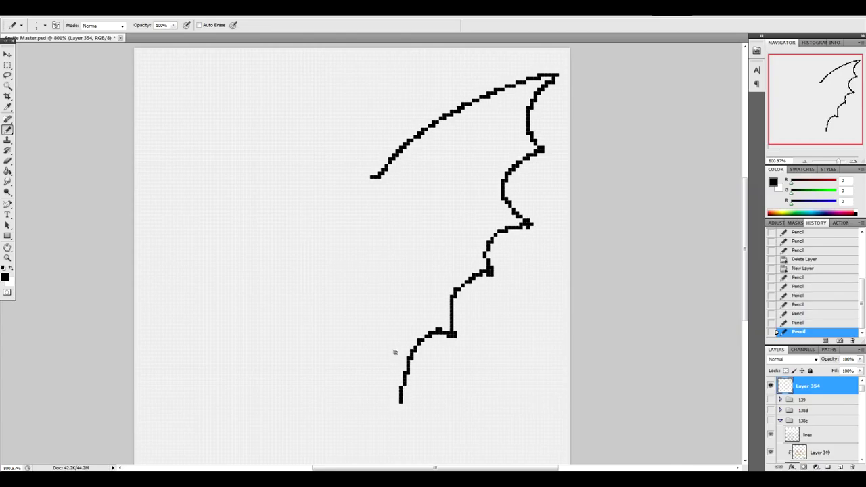
Sketch a leg with a split foot below the wing, add a short crotch line, and lengthen the wing's shoulder end slightly.
{"action": "mouse_move", "coordinate": [396, 344]}
{"action": "left_mouse_down"}
{"action": "mouse_move", "coordinate": [400, 400]}
{"action": "mouse_move", "coordinate": [387, 434]}
{"action": "mouse_move", "coordinate": [375, 415]}
{"action": "mouse_move", "coordinate": [365, 437]}
{"action": "mouse_move", "coordinate": [361, 405]}
{"action": "mouse_move", "coordinate": [376, 374]}
{"action": "mouse_move", "coordinate": [364, 333]}
{"action": "left_mouse_up"}
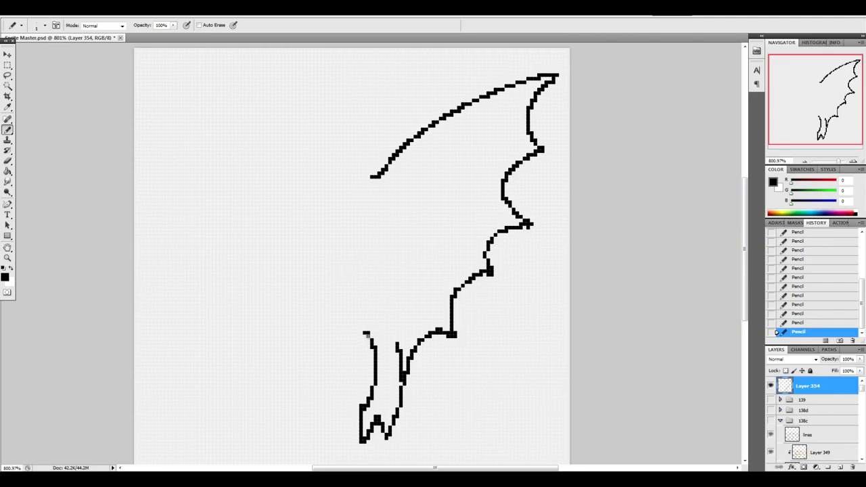
{"action": "left_click_drag", "start_coordinate": [365, 334], "coordinate": [336, 332]}
{"action": "left_click_drag", "start_coordinate": [372, 176], "coordinate": [362, 176]}
{"action": "left_click_drag", "start_coordinate": [402, 410], "coordinate": [399, 452]}
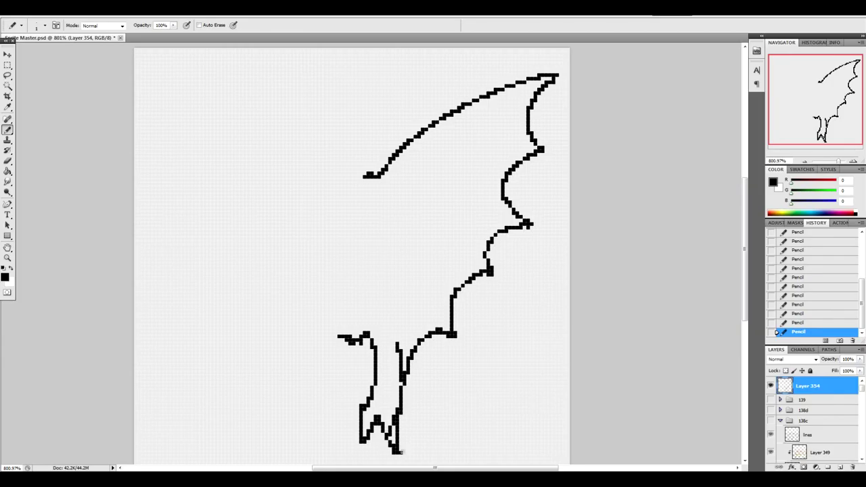
Add another clawed toe to the foot, clean it up with the Eraser, and extend the leg's outer line upward.
{"action": "scroll", "coordinate": [676, 271], "scroll_direction": "down", "scroll_amount": 3}
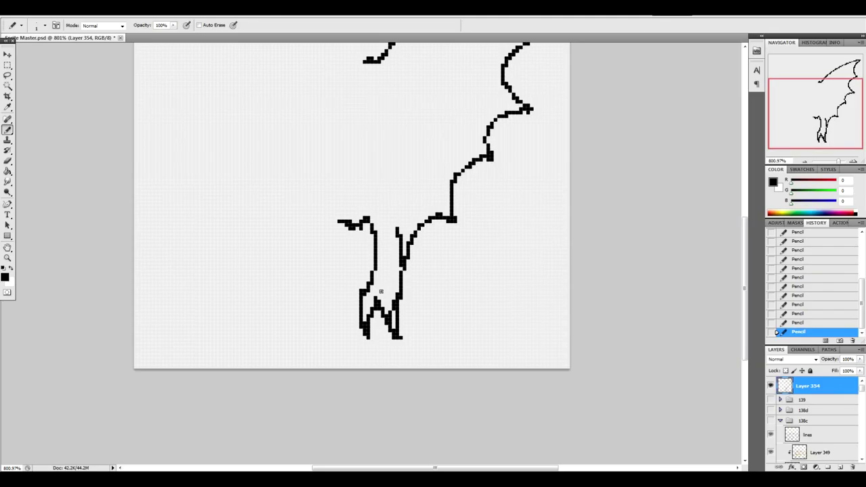
{"action": "mouse_move", "coordinate": [401, 299]}
{"action": "left_mouse_down"}
{"action": "mouse_move", "coordinate": [421, 337]}
{"action": "mouse_move", "coordinate": [399, 320]}
{"action": "mouse_move", "coordinate": [415, 334]}
{"action": "left_mouse_up"}
{"action": "key", "text": "e"}
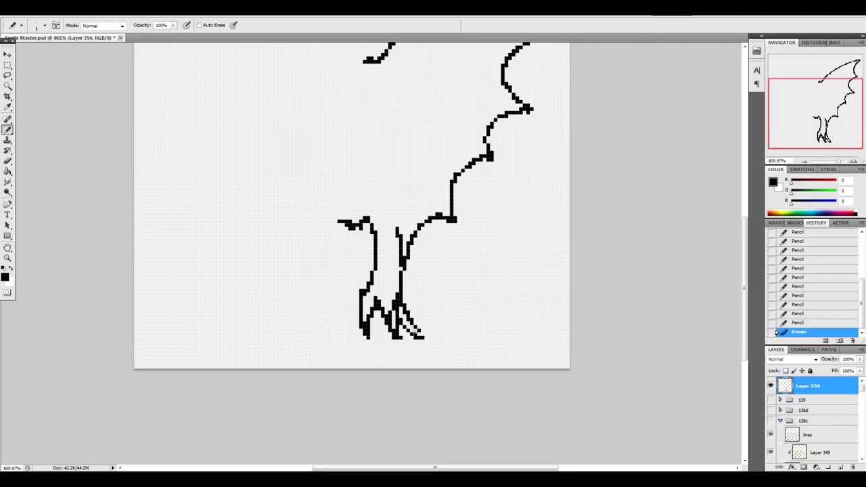
{"action": "scroll", "coordinate": [747, 300], "scroll_direction": "up", "scroll_amount": 3}
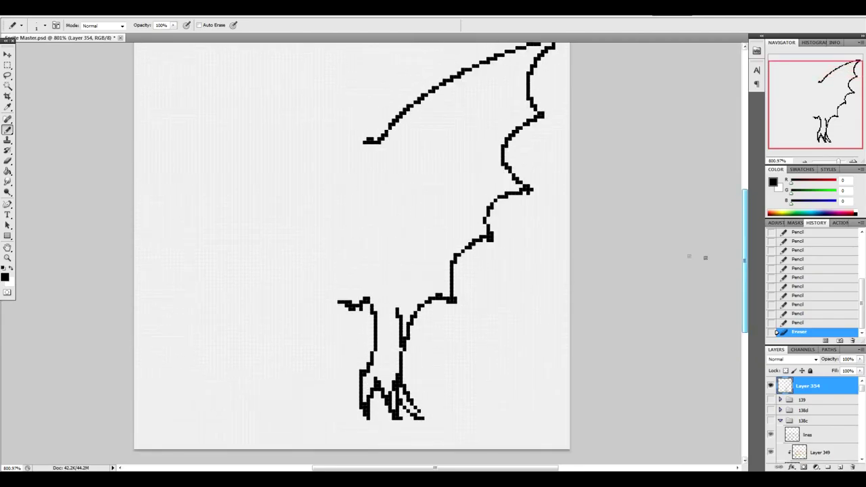
{"action": "left_click_drag", "start_coordinate": [400, 311], "coordinate": [382, 271]}
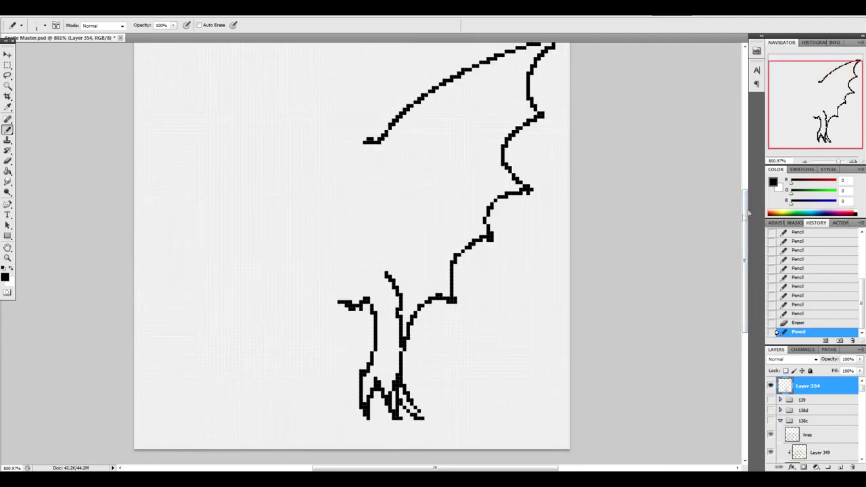
Draw the arm's inner contour lines from the wing tip down to the shoulder and erase the stray pixels there.
{"action": "scroll", "coordinate": [746, 217], "scroll_direction": "up", "scroll_amount": 3}
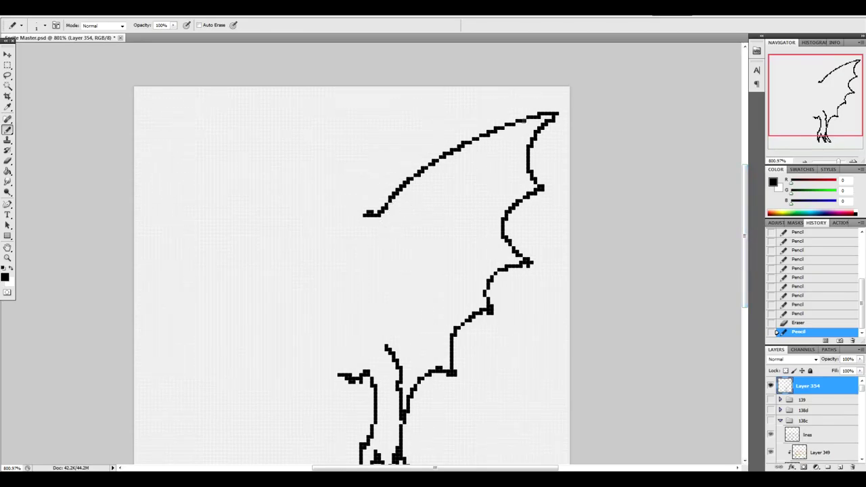
{"action": "left_click_drag", "start_coordinate": [487, 134], "coordinate": [463, 155]}
{"action": "mouse_move", "coordinate": [526, 140]}
{"action": "left_mouse_down"}
{"action": "mouse_move", "coordinate": [452, 183]}
{"action": "mouse_move", "coordinate": [447, 169]}
{"action": "mouse_move", "coordinate": [401, 237]}
{"action": "left_mouse_up"}
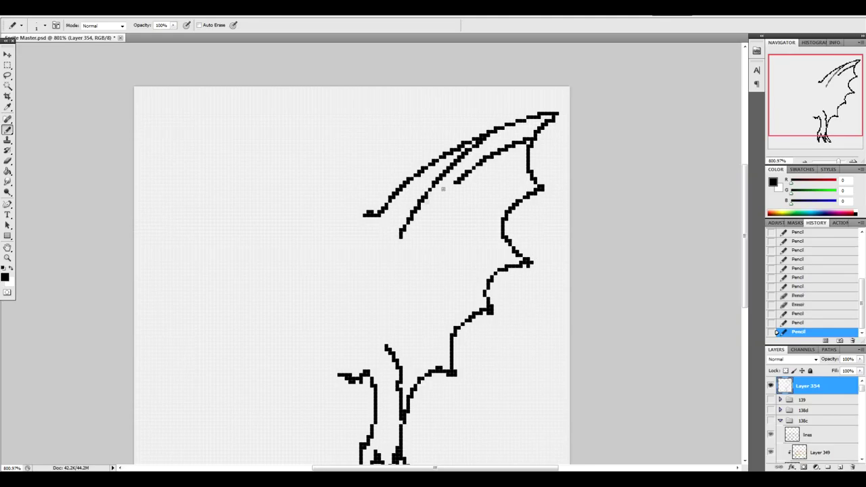
{"action": "left_click_drag", "start_coordinate": [457, 179], "coordinate": [415, 250]}
{"action": "mouse_move", "coordinate": [401, 236]}
{"action": "left_mouse_down"}
{"action": "mouse_move", "coordinate": [362, 250]}
{"action": "mouse_move", "coordinate": [379, 273]}
{"action": "mouse_move", "coordinate": [364, 266]}
{"action": "left_mouse_up"}
{"action": "mouse_move", "coordinate": [362, 251]}
{"action": "left_mouse_down"}
{"action": "mouse_move", "coordinate": [357, 237]}
{"action": "mouse_move", "coordinate": [394, 233]}
{"action": "mouse_move", "coordinate": [363, 230]}
{"action": "mouse_move", "coordinate": [407, 221]}
{"action": "mouse_move", "coordinate": [363, 247]}
{"action": "mouse_move", "coordinate": [379, 247]}
{"action": "mouse_move", "coordinate": [374, 256]}
{"action": "left_mouse_up"}
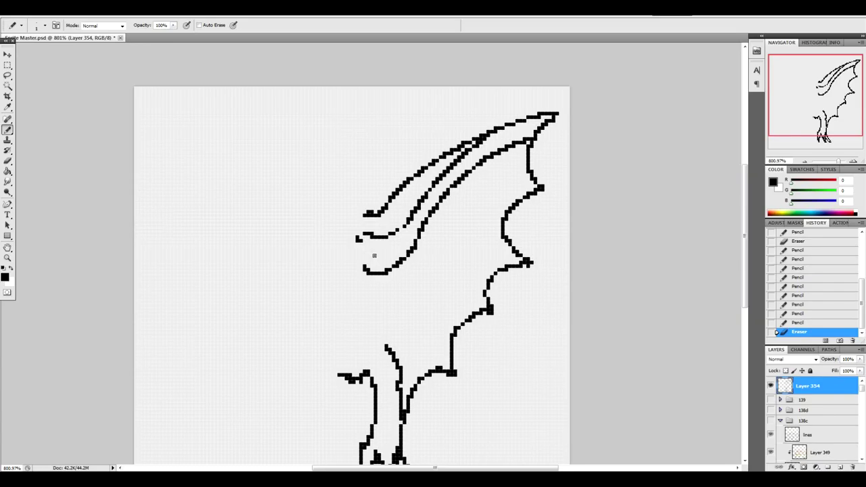
Connect the shoulder to a curved head outline with a slanting side, and draw the body's side from the arm to the leg.
{"action": "scroll", "coordinate": [737, 265], "scroll_direction": "up", "scroll_amount": 3}
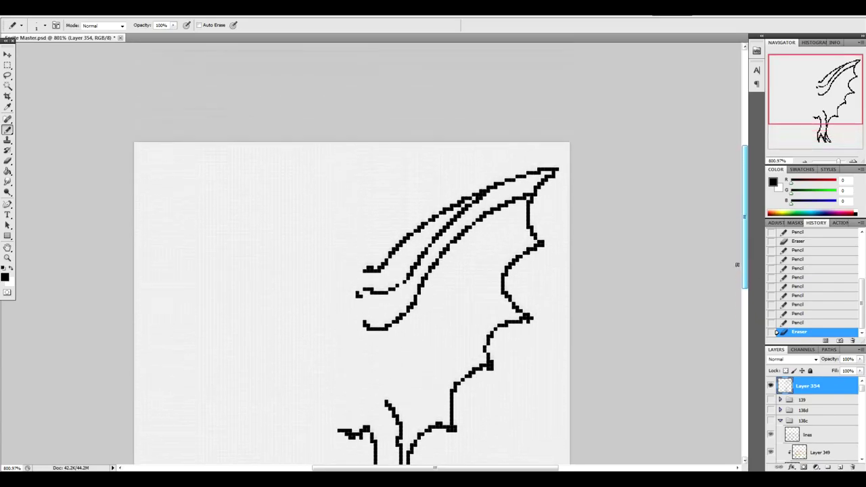
{"action": "left_click_drag", "start_coordinate": [363, 270], "coordinate": [355, 269]}
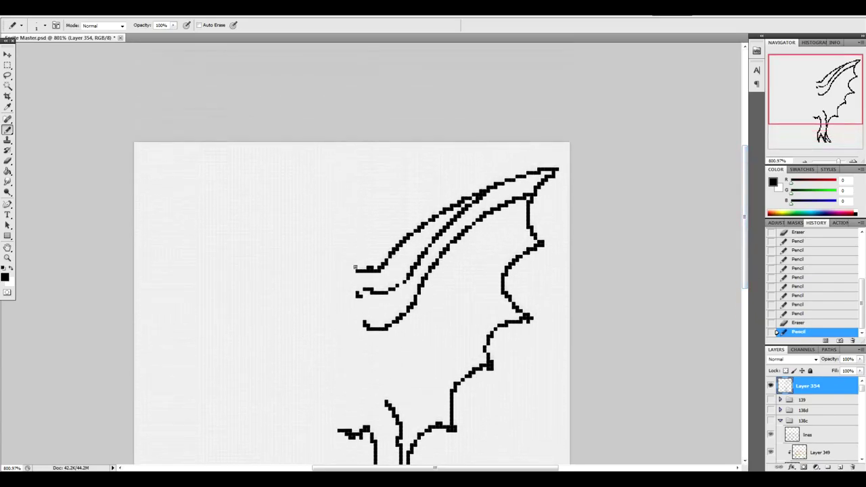
{"action": "left_click", "coordinate": [351, 266]}
{"action": "left_click", "coordinate": [339, 256]}
{"action": "mouse_move", "coordinate": [335, 241]}
{"action": "left_mouse_down"}
{"action": "mouse_move", "coordinate": [348, 262]}
{"action": "mouse_move", "coordinate": [348, 290]}
{"action": "mouse_move", "coordinate": [322, 350]}
{"action": "mouse_move", "coordinate": [322, 235]}
{"action": "mouse_move", "coordinate": [308, 237]}
{"action": "mouse_move", "coordinate": [319, 231]}
{"action": "mouse_move", "coordinate": [311, 230]}
{"action": "left_mouse_up"}
{"action": "left_click_drag", "start_coordinate": [330, 338], "coordinate": [316, 372]}
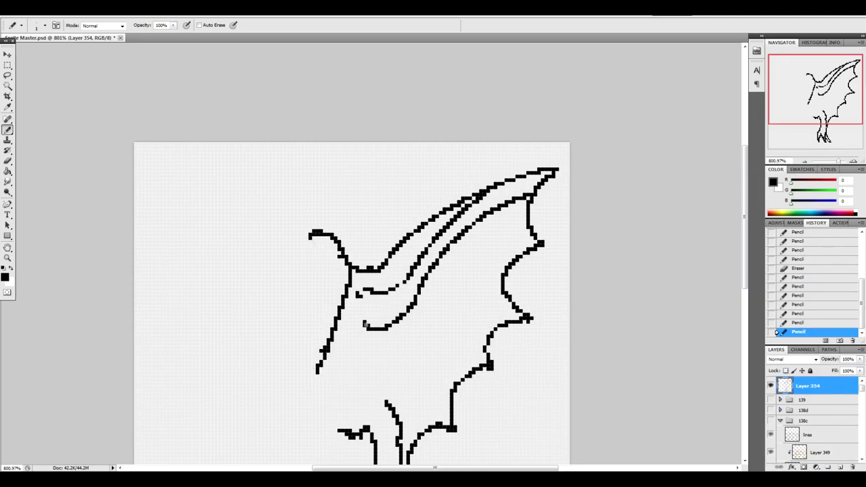
{"action": "mouse_move", "coordinate": [365, 325]}
{"action": "left_mouse_down"}
{"action": "mouse_move", "coordinate": [354, 369]}
{"action": "mouse_move", "coordinate": [362, 387]}
{"action": "mouse_move", "coordinate": [393, 406]}
{"action": "left_mouse_up"}
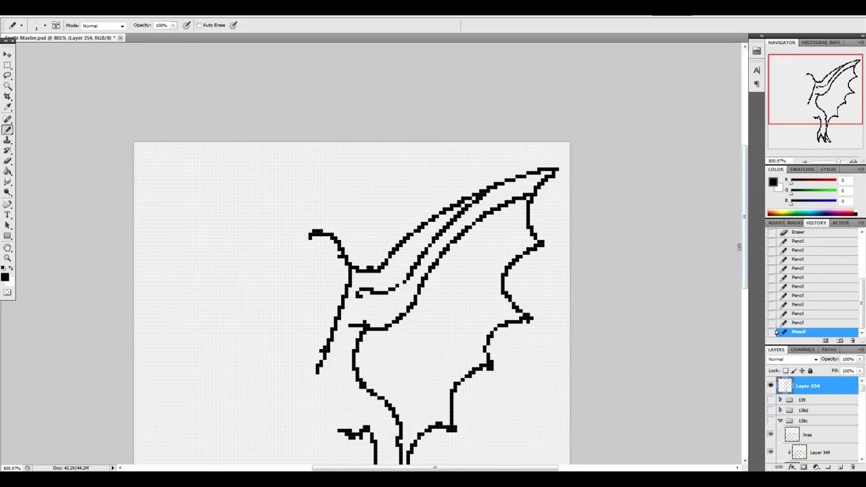
Complete the head with a small eye, a mouth at the lower tip, the far side outline and an inner contour.
{"action": "left_click_drag", "start_coordinate": [743, 264], "coordinate": [734, 296]}
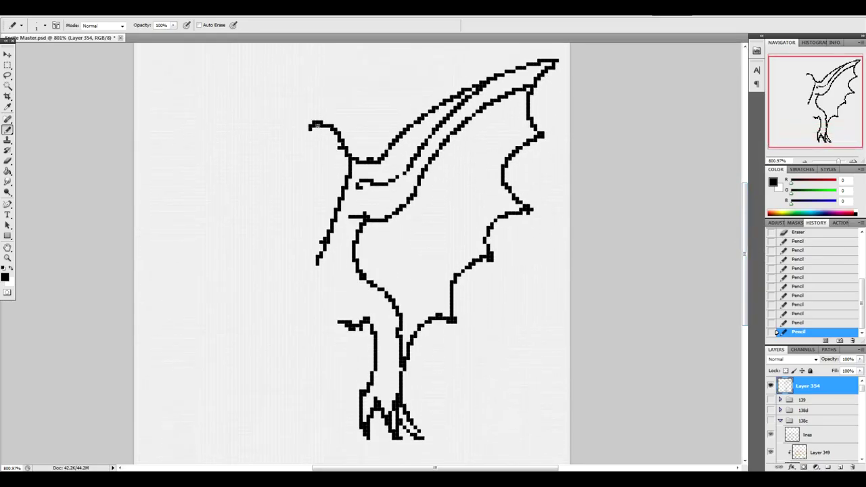
{"action": "left_click", "coordinate": [307, 126]}
{"action": "left_click_drag", "start_coordinate": [329, 173], "coordinate": [330, 180]}
{"action": "mouse_move", "coordinate": [331, 213]}
{"action": "left_mouse_down"}
{"action": "mouse_move", "coordinate": [309, 243]}
{"action": "mouse_move", "coordinate": [304, 234]}
{"action": "mouse_move", "coordinate": [316, 261]}
{"action": "mouse_move", "coordinate": [299, 242]}
{"action": "left_mouse_up"}
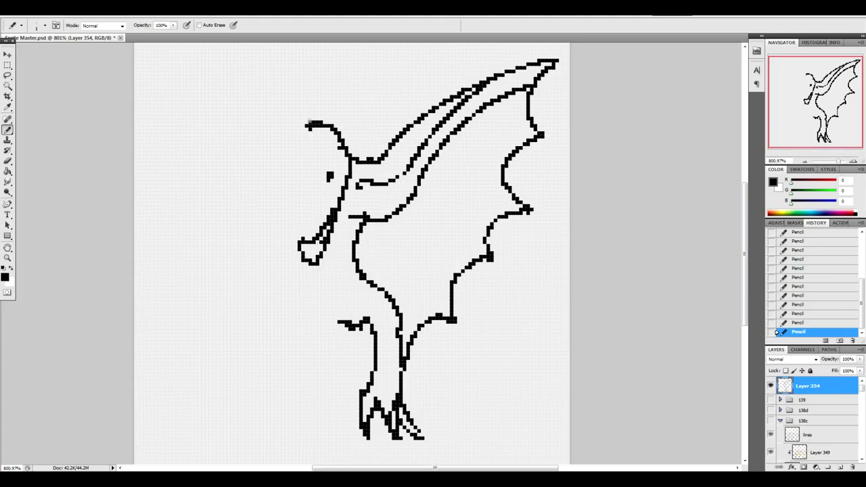
{"action": "mouse_move", "coordinate": [310, 123]}
{"action": "left_mouse_down"}
{"action": "mouse_move", "coordinate": [290, 143]}
{"action": "mouse_move", "coordinate": [278, 209]}
{"action": "mouse_move", "coordinate": [314, 261]}
{"action": "left_mouse_up"}
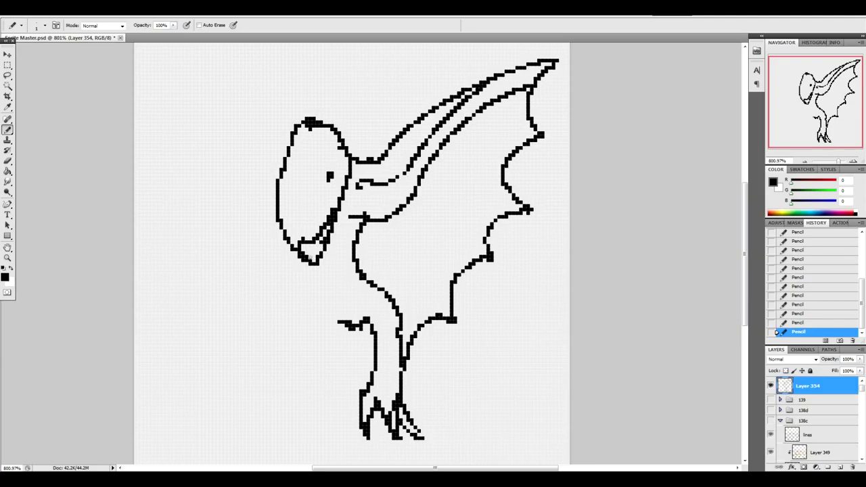
{"action": "mouse_move", "coordinate": [303, 120]}
{"action": "left_mouse_down"}
{"action": "mouse_move", "coordinate": [283, 130]}
{"action": "mouse_move", "coordinate": [296, 216]}
{"action": "left_mouse_up"}
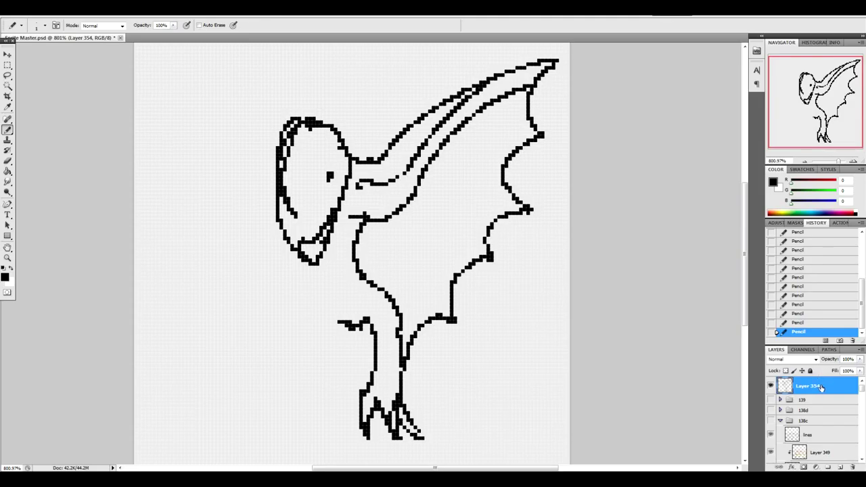
Discard the scallop-winged creature sketch by deleting its layer and add an empty layer for another attempt.
{"action": "mouse_move", "coordinate": [822, 386]}
{"action": "left_mouse_down"}
{"action": "mouse_move", "coordinate": [831, 453]}
{"action": "mouse_move", "coordinate": [851, 464]}
{"action": "left_mouse_up"}
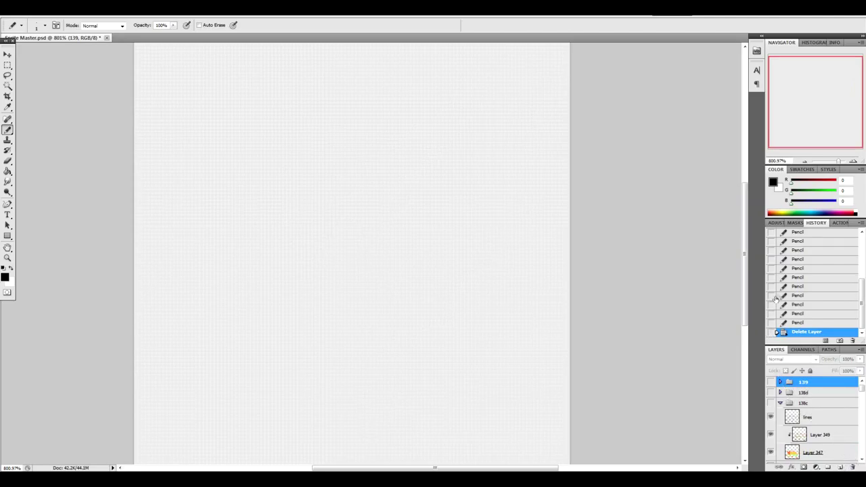
{"action": "left_click", "coordinate": [839, 466]}
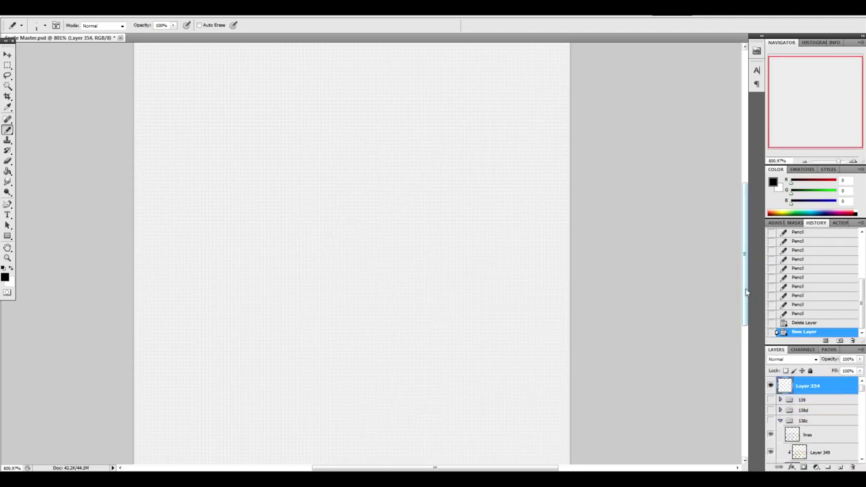
Sketch two legs with feet near the canvas centre, with body side lines rising above them.
{"action": "mouse_move", "coordinate": [744, 297]}
{"action": "left_mouse_down"}
{"action": "mouse_move", "coordinate": [744, 266]}
{"action": "mouse_move", "coordinate": [744, 285]}
{"action": "left_mouse_up"}
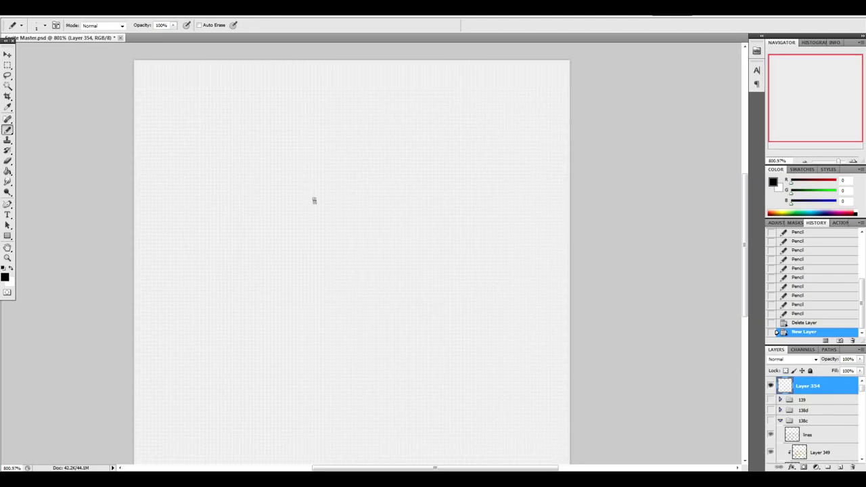
{"action": "mouse_move", "coordinate": [295, 222]}
{"action": "left_mouse_down"}
{"action": "mouse_move", "coordinate": [301, 244]}
{"action": "mouse_move", "coordinate": [332, 281]}
{"action": "mouse_move", "coordinate": [339, 301]}
{"action": "left_mouse_up"}
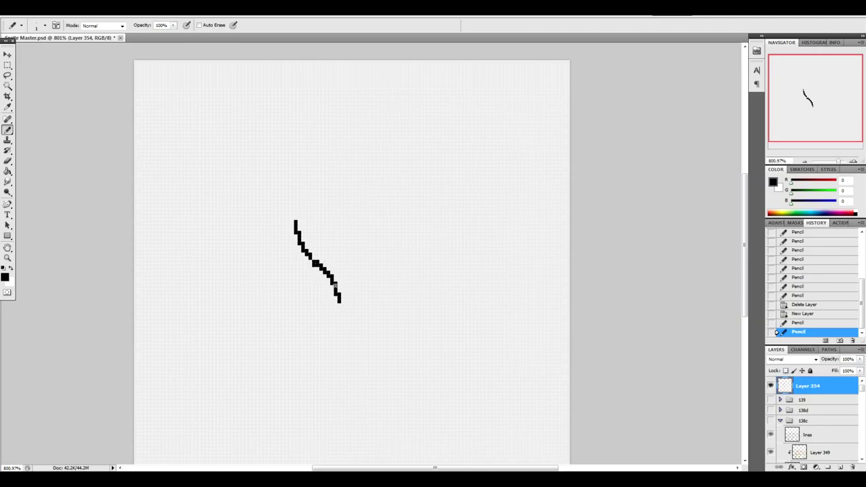
{"action": "mouse_move", "coordinate": [357, 283]}
{"action": "left_mouse_down"}
{"action": "mouse_move", "coordinate": [360, 304]}
{"action": "mouse_move", "coordinate": [382, 285]}
{"action": "mouse_move", "coordinate": [383, 324]}
{"action": "left_mouse_up"}
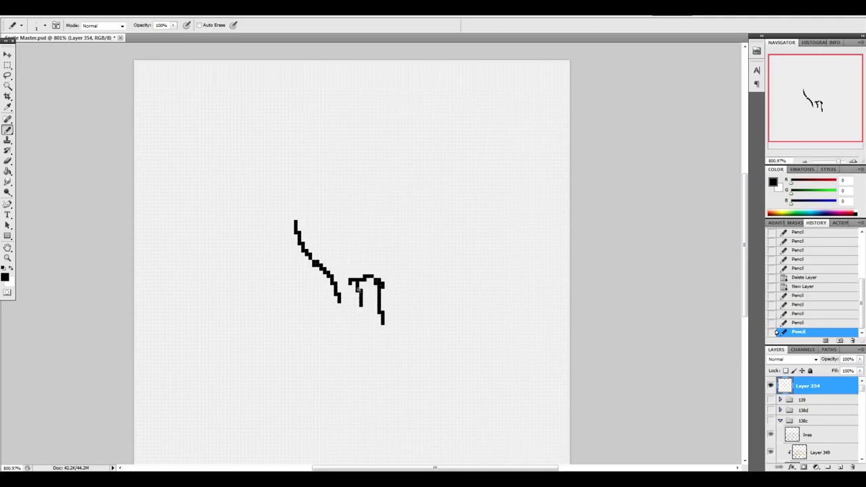
{"action": "mouse_move", "coordinate": [390, 256]}
{"action": "left_mouse_down"}
{"action": "mouse_move", "coordinate": [407, 312]}
{"action": "mouse_move", "coordinate": [405, 357]}
{"action": "left_mouse_up"}
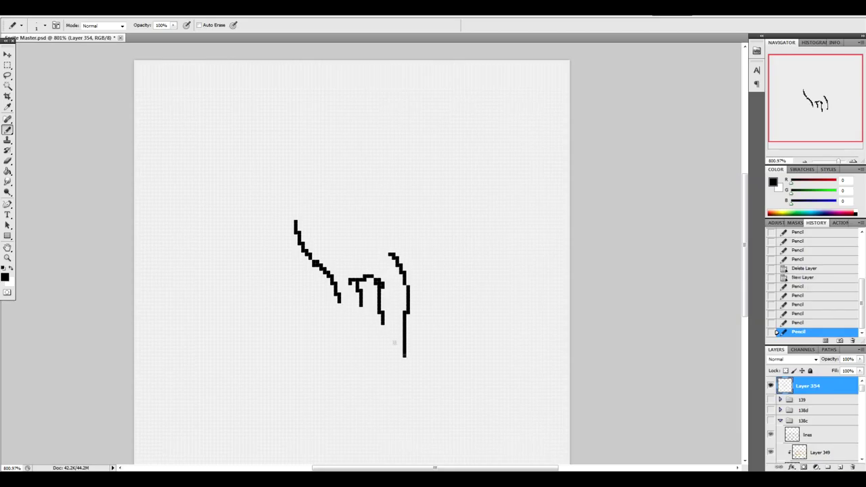
{"action": "mouse_move", "coordinate": [381, 322]}
{"action": "left_mouse_down"}
{"action": "mouse_move", "coordinate": [384, 351]}
{"action": "mouse_move", "coordinate": [396, 370]}
{"action": "mouse_move", "coordinate": [406, 351]}
{"action": "left_mouse_up"}
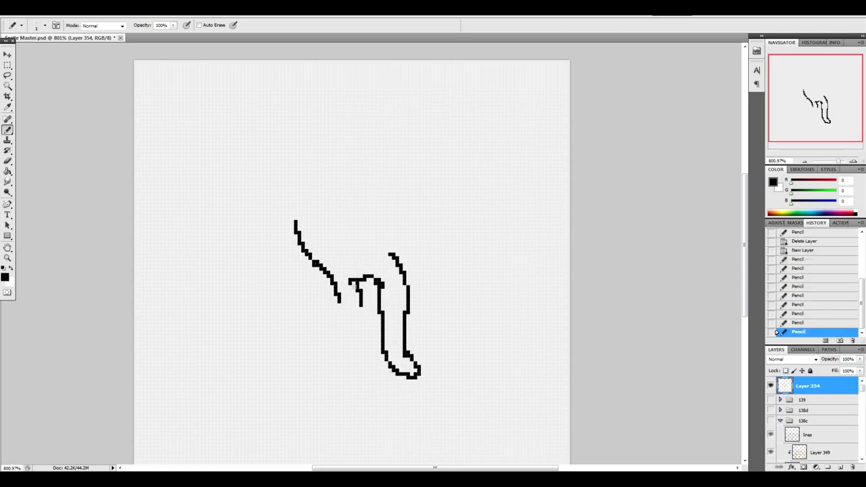
{"action": "mouse_move", "coordinate": [357, 302]}
{"action": "left_mouse_down"}
{"action": "mouse_move", "coordinate": [335, 291]}
{"action": "mouse_move", "coordinate": [345, 353]}
{"action": "mouse_move", "coordinate": [357, 309]}
{"action": "mouse_move", "coordinate": [341, 363]}
{"action": "left_mouse_up"}
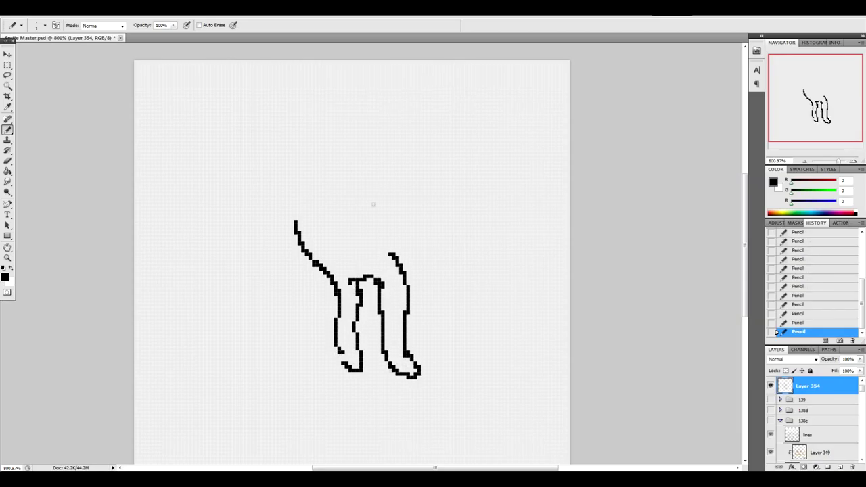
{"action": "left_click_drag", "start_coordinate": [391, 255], "coordinate": [375, 232]}
Move the leg sketch down and to the left on the canvas, and return to a drawing tool.
{"action": "key", "text": "v"}
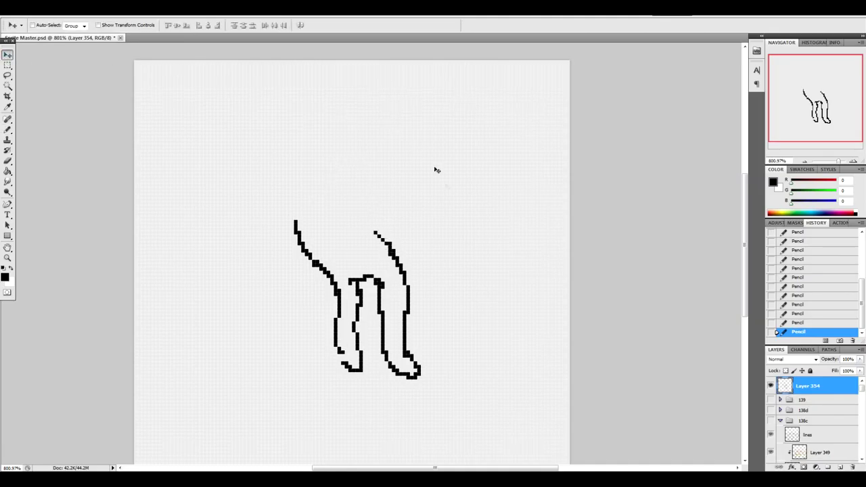
{"action": "left_click_drag", "start_coordinate": [435, 169], "coordinate": [407, 284]}
{"action": "key", "text": "b"}
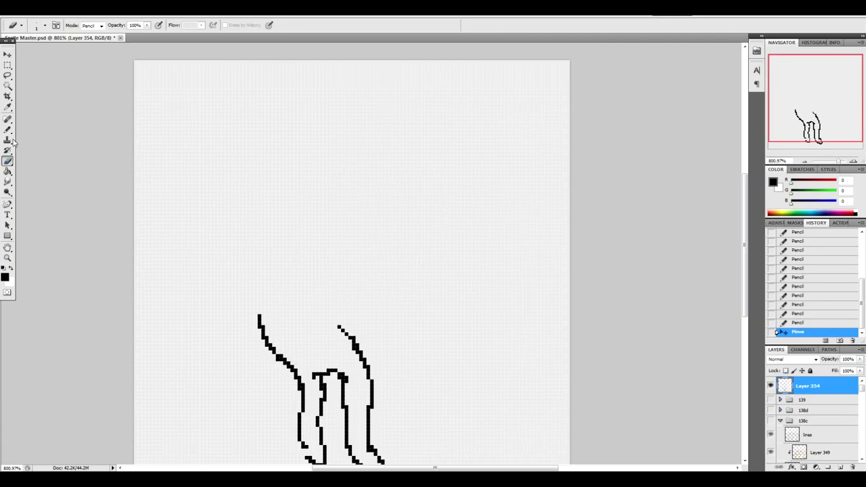
Draw a large near wing with a scalloped trailing edge, run its lower edge down to the rear leg and erase the overlapping pixels.
{"action": "left_click", "coordinate": [303, 263]}
{"action": "mouse_move", "coordinate": [302, 263]}
{"action": "left_mouse_down"}
{"action": "mouse_move", "coordinate": [374, 162]}
{"action": "mouse_move", "coordinate": [469, 103]}
{"action": "mouse_move", "coordinate": [564, 72]}
{"action": "mouse_move", "coordinate": [540, 99]}
{"action": "mouse_move", "coordinate": [535, 154]}
{"action": "mouse_move", "coordinate": [546, 169]}
{"action": "mouse_move", "coordinate": [515, 195]}
{"action": "mouse_move", "coordinate": [521, 235]}
{"action": "mouse_move", "coordinate": [535, 253]}
{"action": "mouse_move", "coordinate": [519, 256]}
{"action": "mouse_move", "coordinate": [494, 298]}
{"action": "mouse_move", "coordinate": [498, 319]}
{"action": "mouse_move", "coordinate": [460, 309]}
{"action": "mouse_move", "coordinate": [425, 329]}
{"action": "mouse_move", "coordinate": [416, 352]}
{"action": "mouse_move", "coordinate": [374, 329]}
{"action": "left_mouse_up"}
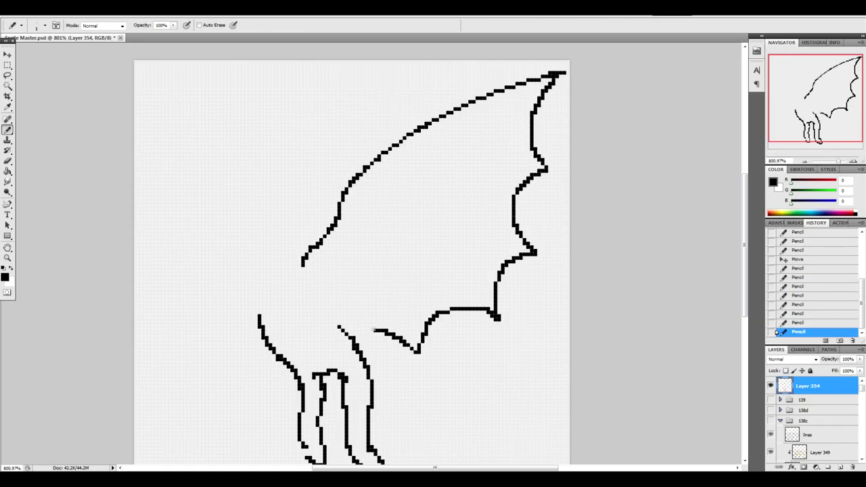
{"action": "mouse_move", "coordinate": [416, 351]}
{"action": "left_mouse_down"}
{"action": "mouse_move", "coordinate": [385, 389]}
{"action": "mouse_move", "coordinate": [371, 433]}
{"action": "left_mouse_up"}
{"action": "left_click_drag", "start_coordinate": [374, 330], "coordinate": [413, 347]}
{"action": "left_click", "coordinate": [413, 345]}
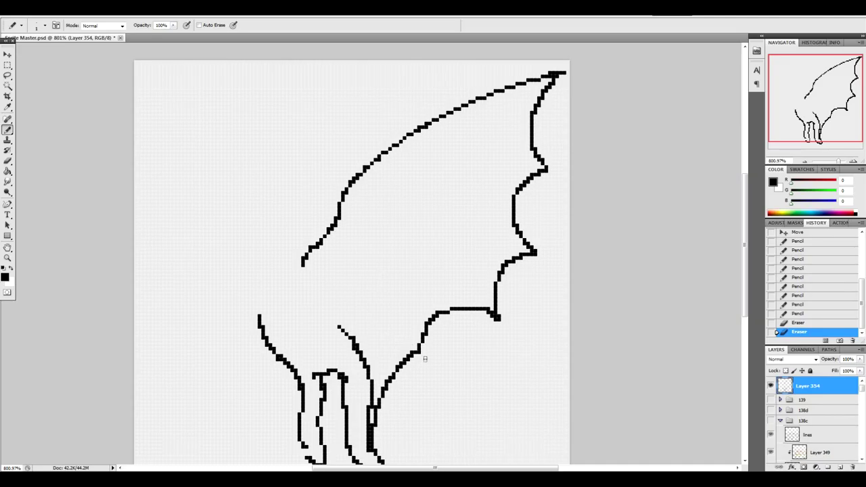
{"action": "left_click", "coordinate": [373, 406]}
{"action": "left_click", "coordinate": [371, 400]}
Try a curved far wing above the near wing, with a line at its base, and undo those strokes.
{"action": "mouse_move", "coordinate": [268, 225]}
{"action": "left_mouse_down"}
{"action": "mouse_move", "coordinate": [284, 188]}
{"action": "mouse_move", "coordinate": [274, 157]}
{"action": "mouse_move", "coordinate": [278, 163]}
{"action": "mouse_move", "coordinate": [414, 67]}
{"action": "mouse_move", "coordinate": [476, 55]}
{"action": "mouse_move", "coordinate": [453, 72]}
{"action": "mouse_move", "coordinate": [422, 125]}
{"action": "left_mouse_up"}
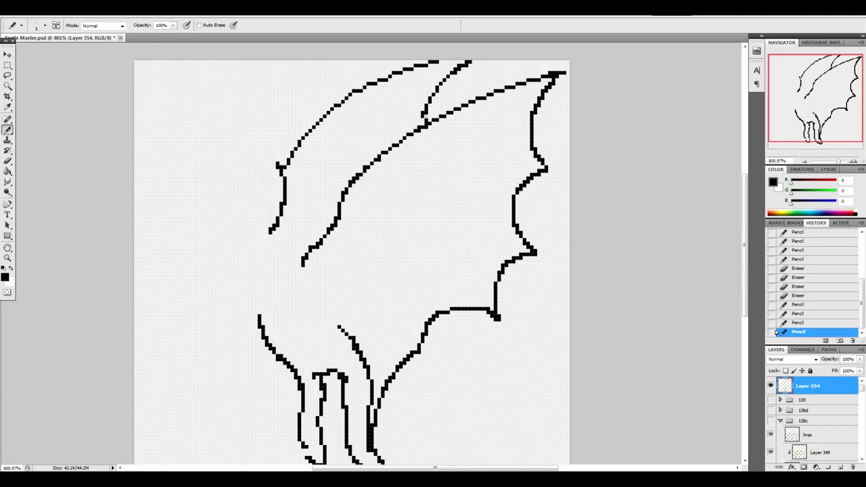
{"action": "left_click_drag", "start_coordinate": [270, 230], "coordinate": [269, 243]}
{"action": "key", "text": "ctrl+alt+z"}
{"action": "key", "text": "ctrl+alt+z"}
{"action": "key", "text": "ctrl+alt+z"}
{"action": "key", "text": "ctrl+alt+z"}
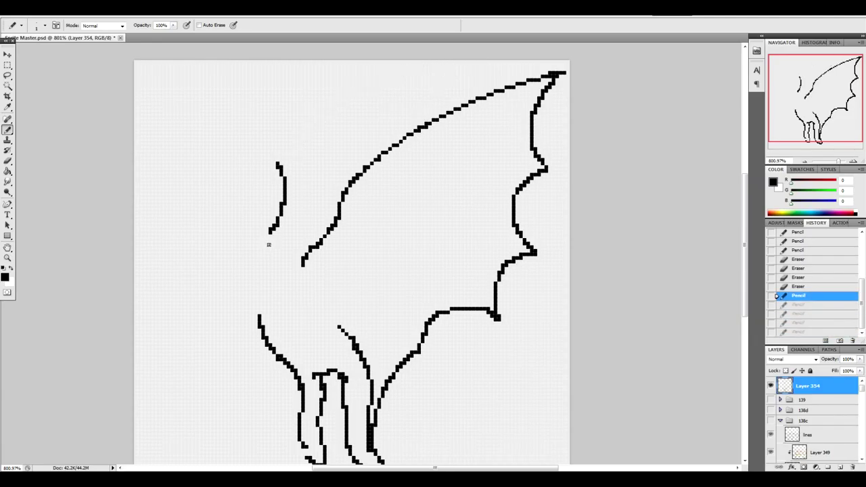
{"action": "key", "text": "ctrl+alt+z"}
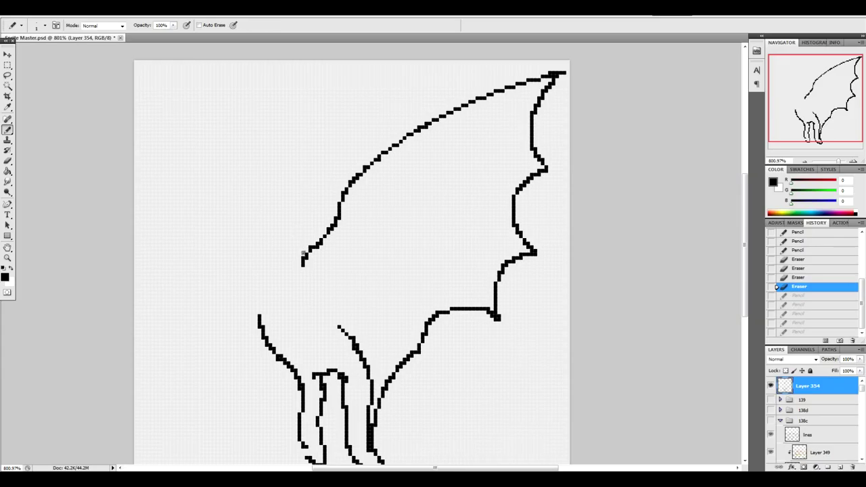
Draw a long pointed head outline in front of the wing, join its jaw to the chest and add a brow bump.
{"action": "mouse_move", "coordinate": [301, 250]}
{"action": "left_mouse_down"}
{"action": "mouse_move", "coordinate": [245, 216]}
{"action": "mouse_move", "coordinate": [219, 229]}
{"action": "mouse_move", "coordinate": [164, 271]}
{"action": "mouse_move", "coordinate": [142, 320]}
{"action": "mouse_move", "coordinate": [172, 324]}
{"action": "mouse_move", "coordinate": [198, 311]}
{"action": "mouse_move", "coordinate": [178, 326]}
{"action": "mouse_move", "coordinate": [243, 301]}
{"action": "mouse_move", "coordinate": [279, 268]}
{"action": "left_mouse_up"}
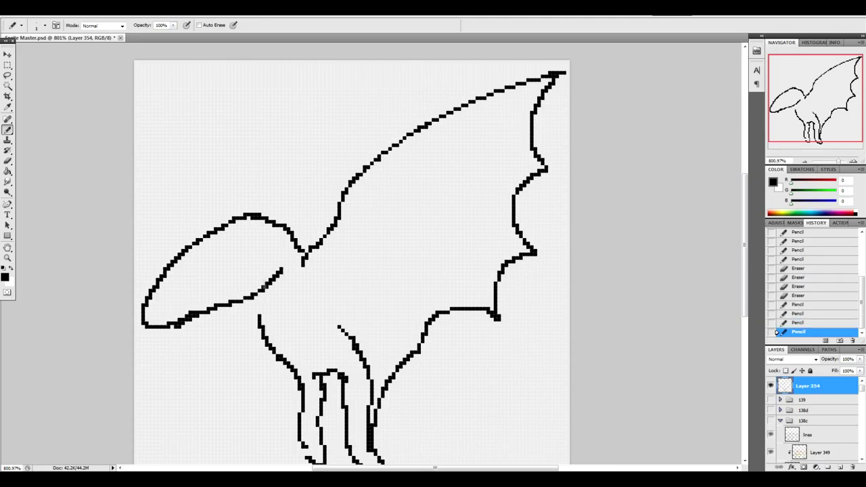
{"action": "left_click_drag", "start_coordinate": [266, 289], "coordinate": [262, 326]}
{"action": "left_click_drag", "start_coordinate": [231, 218], "coordinate": [243, 215]}
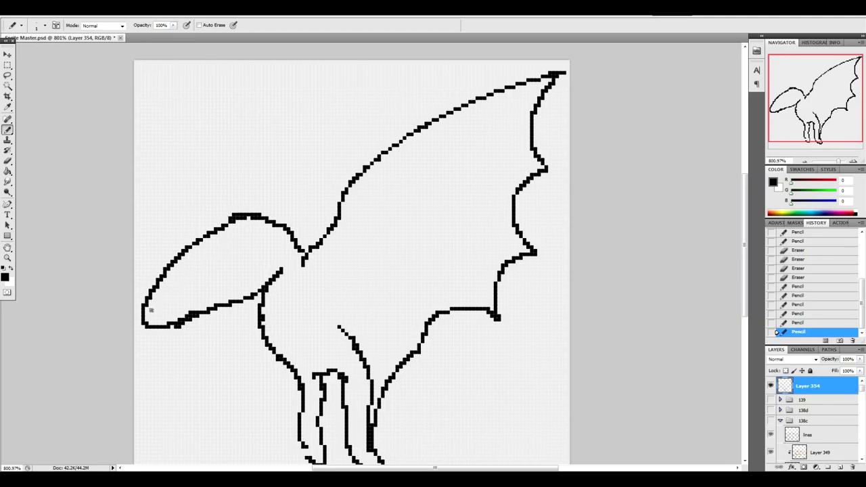
Add a curved mouth line and a small eye to the head, and remove the nostril dot and stray pixels above the eye.
{"action": "mouse_move", "coordinate": [154, 324]}
{"action": "left_mouse_down"}
{"action": "mouse_move", "coordinate": [196, 290]}
{"action": "mouse_move", "coordinate": [236, 275]}
{"action": "mouse_move", "coordinate": [251, 260]}
{"action": "left_mouse_up"}
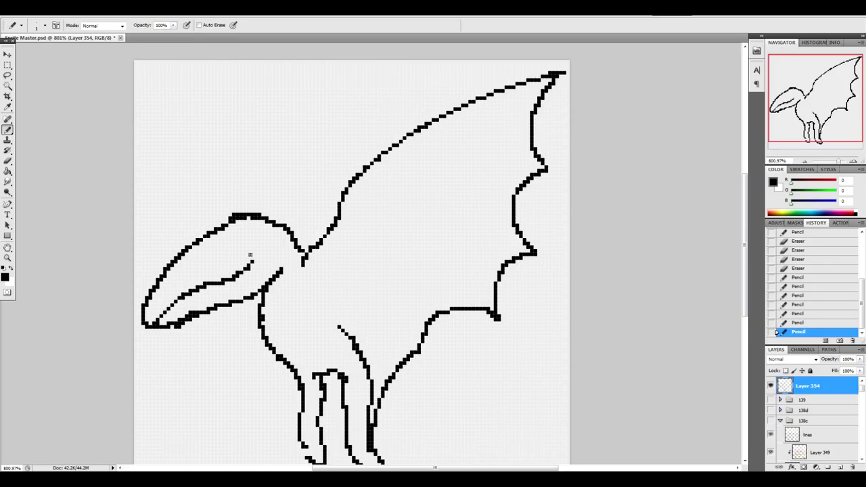
{"action": "left_click", "coordinate": [201, 254]}
{"action": "mouse_move", "coordinate": [219, 241]}
{"action": "left_mouse_down"}
{"action": "mouse_move", "coordinate": [228, 231]}
{"action": "mouse_move", "coordinate": [235, 240]}
{"action": "mouse_move", "coordinate": [220, 242]}
{"action": "mouse_move", "coordinate": [230, 233]}
{"action": "left_mouse_up"}
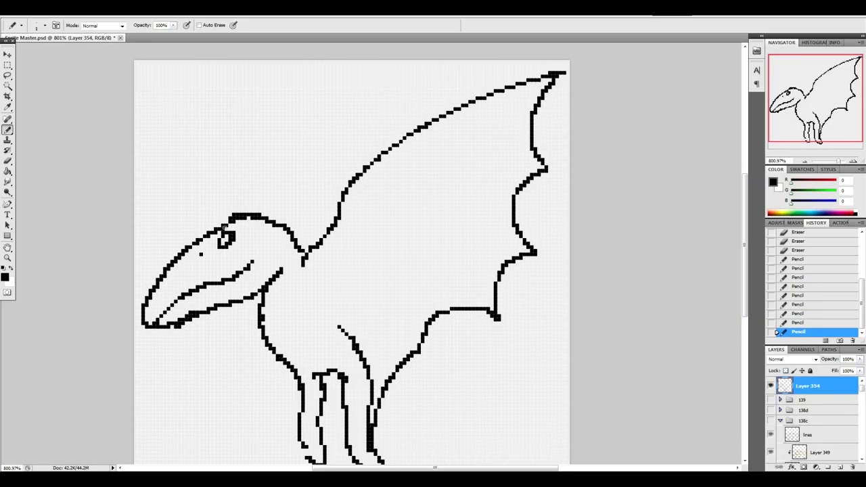
{"action": "left_click", "coordinate": [224, 228]}
{"action": "left_click", "coordinate": [201, 254]}
{"action": "left_click", "coordinate": [200, 251]}
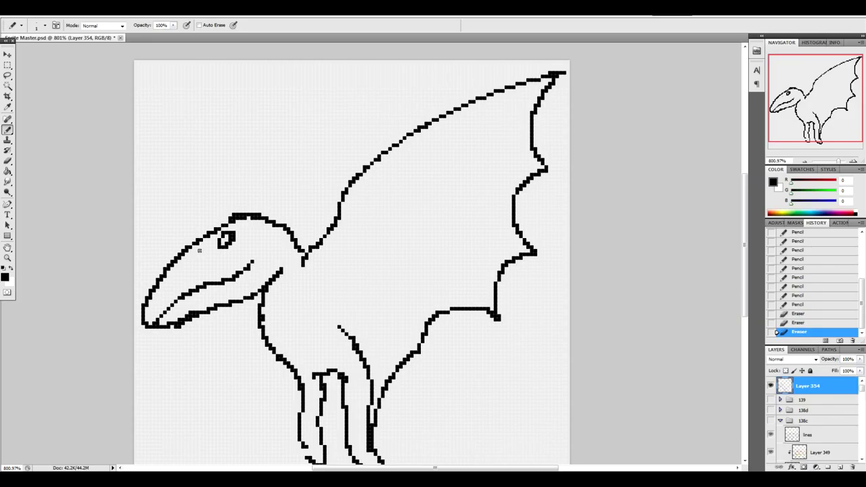
Try a far wing sweeping from the back of the head over the near wing, and undo its strokes.
{"action": "mouse_move", "coordinate": [273, 221]}
{"action": "left_mouse_down"}
{"action": "mouse_move", "coordinate": [267, 182]}
{"action": "mouse_move", "coordinate": [275, 194]}
{"action": "mouse_move", "coordinate": [271, 178]}
{"action": "mouse_move", "coordinate": [326, 116]}
{"action": "mouse_move", "coordinate": [494, 61]}
{"action": "mouse_move", "coordinate": [458, 106]}
{"action": "left_mouse_up"}
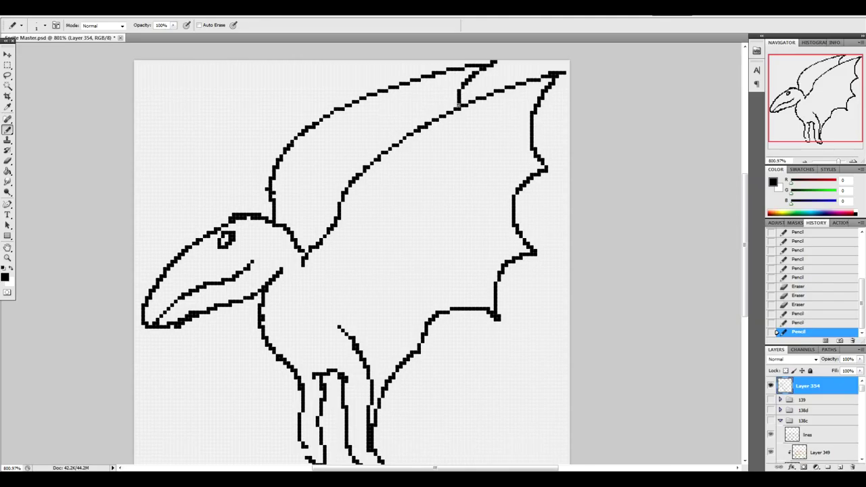
{"action": "key", "text": "ctrl+alt+z"}
{"action": "key", "text": "ctrl+alt+z"}
{"action": "key", "text": "ctrl+alt+z"}
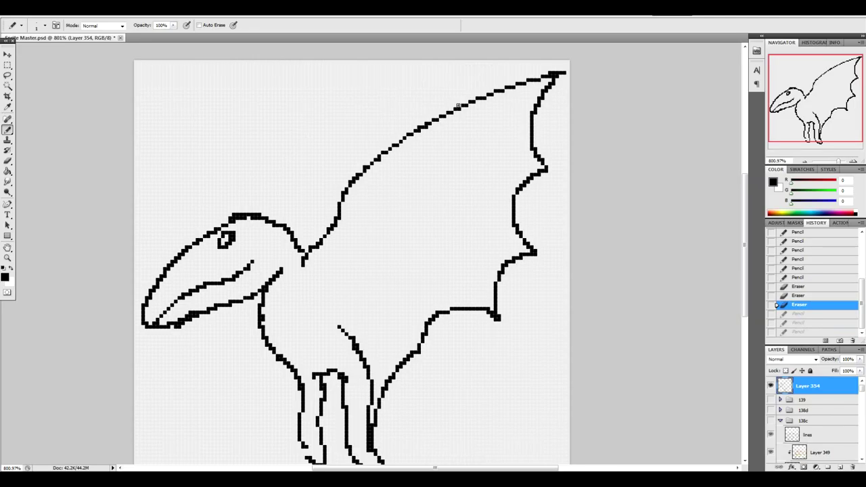
Touch up the line between the two legs and draw toes on both feet.
{"action": "scroll", "coordinate": [729, 245], "scroll_direction": "down", "scroll_amount": 5}
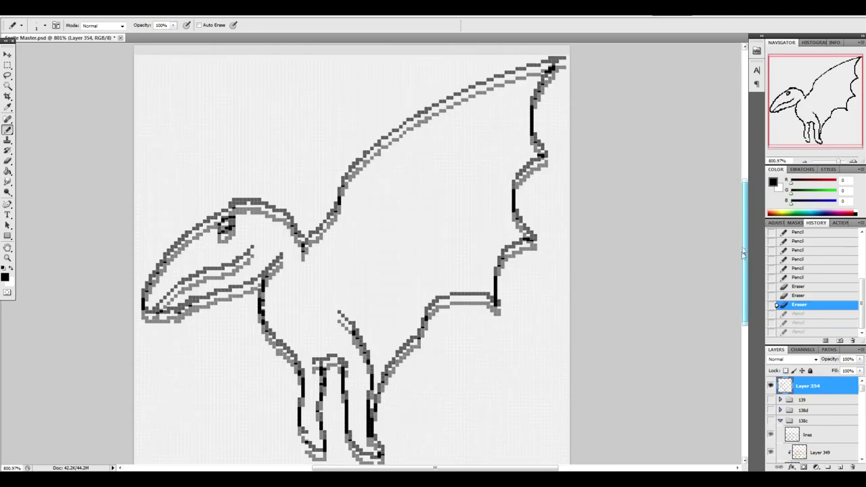
{"action": "left_click", "coordinate": [327, 253]}
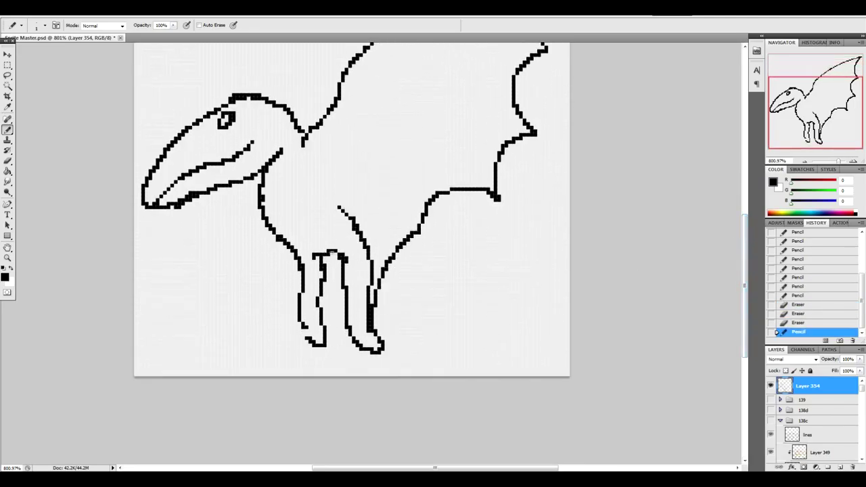
{"action": "left_click", "coordinate": [335, 255]}
{"action": "left_click_drag", "start_coordinate": [363, 337], "coordinate": [374, 341]}
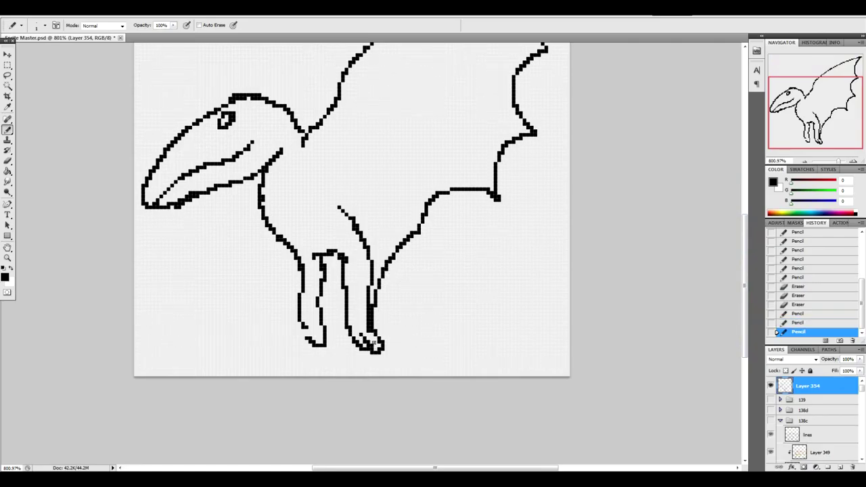
{"action": "mouse_move", "coordinate": [299, 318]}
{"action": "left_mouse_down"}
{"action": "mouse_move", "coordinate": [311, 344]}
{"action": "mouse_move", "coordinate": [322, 344]}
{"action": "left_mouse_up"}
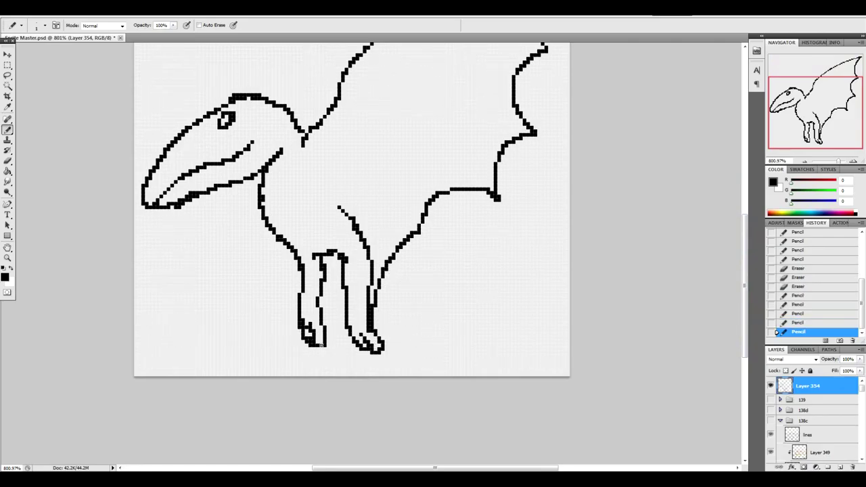
Try a far wing spreading forward over the head with its lower edge below the jaw, and undo its strokes.
{"action": "scroll", "coordinate": [338, 223], "scroll_direction": "up", "scroll_amount": 5}
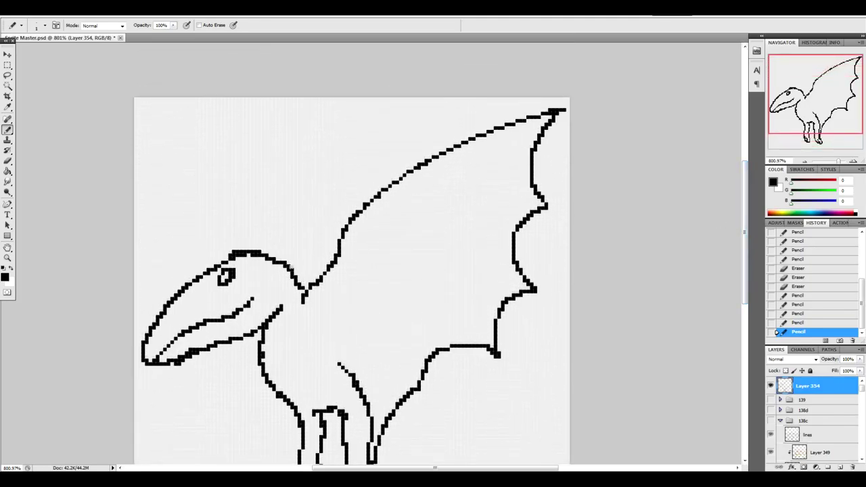
{"action": "mouse_move", "coordinate": [293, 272]}
{"action": "left_mouse_down"}
{"action": "mouse_move", "coordinate": [181, 107]}
{"action": "mouse_move", "coordinate": [161, 103]}
{"action": "mouse_move", "coordinate": [179, 164]}
{"action": "mouse_move", "coordinate": [165, 231]}
{"action": "mouse_move", "coordinate": [193, 265]}
{"action": "left_mouse_up"}
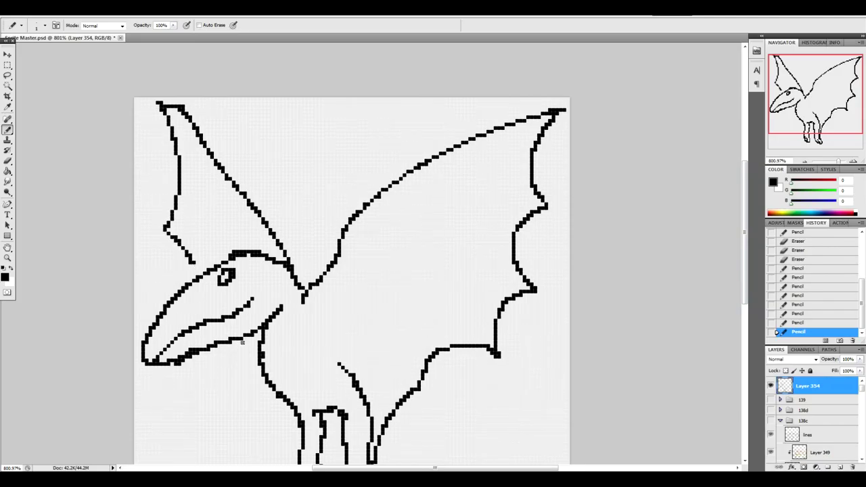
{"action": "left_click_drag", "start_coordinate": [238, 342], "coordinate": [266, 379]}
{"action": "key", "text": "ctrl+alt+z"}
{"action": "key", "text": "ctrl+alt+z"}
{"action": "key", "text": "ctrl+alt+z"}
{"action": "key", "text": "ctrl+alt+z"}
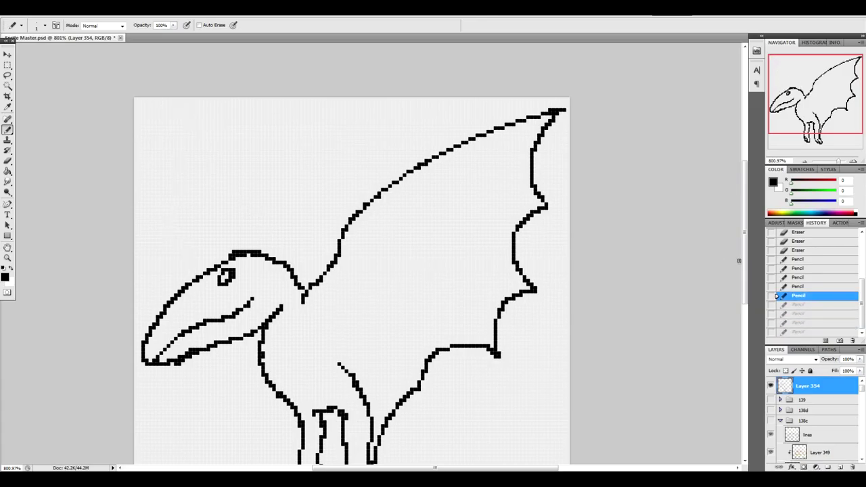
Draw a narrow far wing rising from the top of the head to meet the near wing, and smooth the brow bump.
{"action": "mouse_move", "coordinate": [256, 252]}
{"action": "left_mouse_down"}
{"action": "mouse_move", "coordinate": [274, 196]}
{"action": "mouse_move", "coordinate": [347, 109]}
{"action": "mouse_move", "coordinate": [370, 101]}
{"action": "left_mouse_up"}
{"action": "mouse_move", "coordinate": [370, 101]}
{"action": "left_mouse_down"}
{"action": "mouse_move", "coordinate": [349, 159]}
{"action": "mouse_move", "coordinate": [352, 190]}
{"action": "left_mouse_up"}
{"action": "left_click_drag", "start_coordinate": [351, 187], "coordinate": [358, 211]}
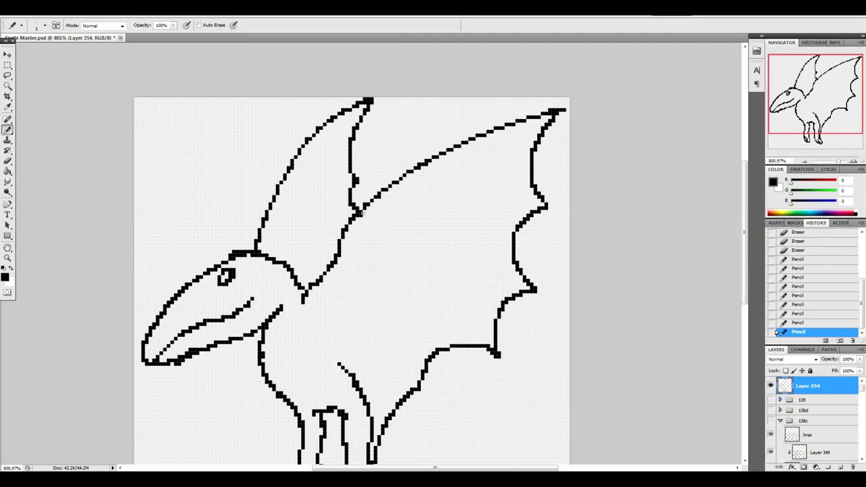
{"action": "scroll", "coordinate": [358, 212], "scroll_direction": "down", "scroll_amount": 3}
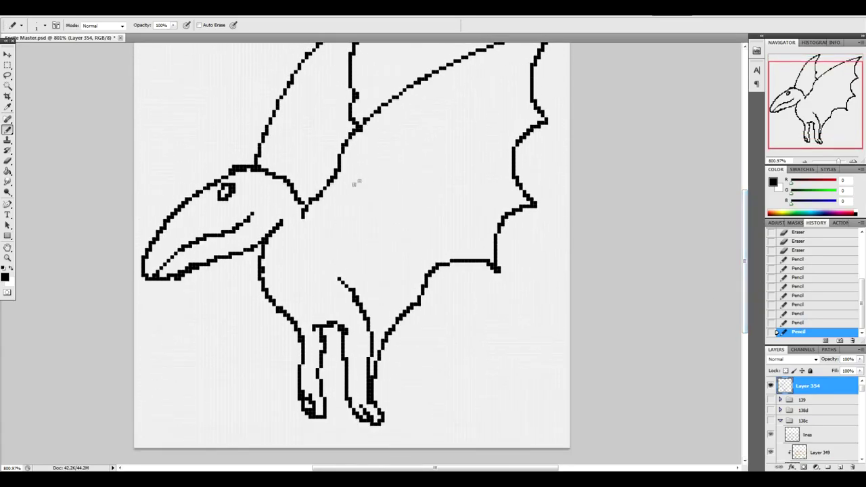
{"action": "left_click_drag", "start_coordinate": [746, 291], "coordinate": [752, 241]}
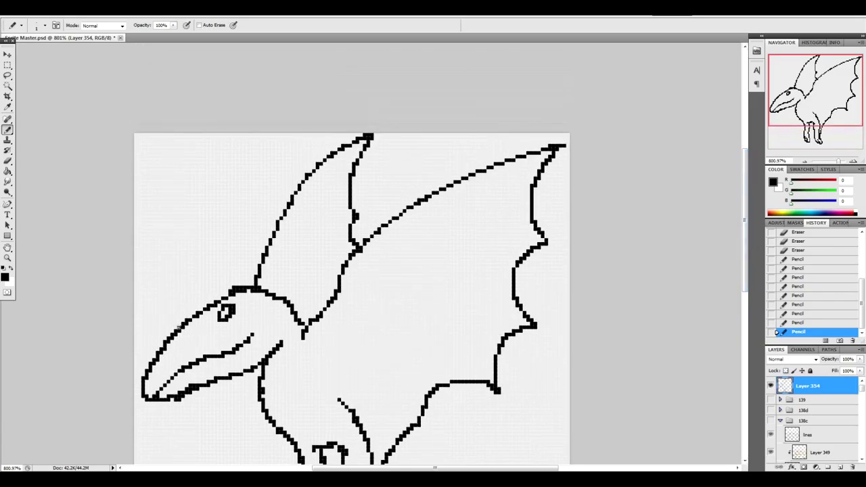
{"action": "left_click_drag", "start_coordinate": [234, 289], "coordinate": [243, 287]}
Draw a jagged shoulder line from the neck down to the rear leg's back line.
{"action": "left_click_drag", "start_coordinate": [747, 253], "coordinate": [746, 317]}
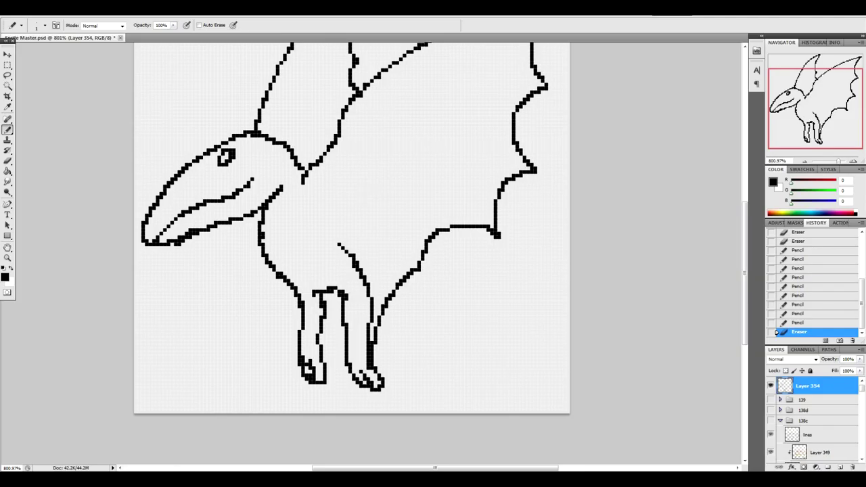
{"action": "mouse_move", "coordinate": [286, 194]}
{"action": "left_mouse_down"}
{"action": "mouse_move", "coordinate": [300, 194]}
{"action": "mouse_move", "coordinate": [305, 207]}
{"action": "left_mouse_up"}
{"action": "left_click_drag", "start_coordinate": [308, 210], "coordinate": [356, 266]}
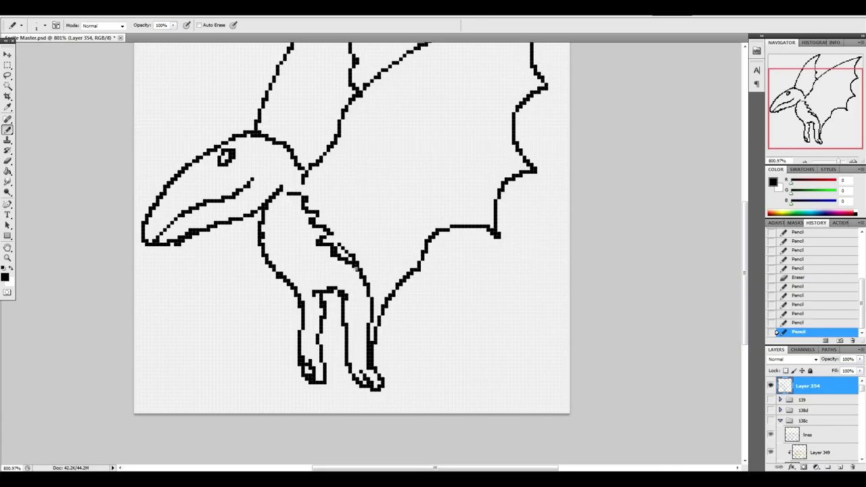
Erase surplus pixels along the jagged shoulder line to thin it out.
{"action": "left_click_drag", "start_coordinate": [745, 318], "coordinate": [744, 275]}
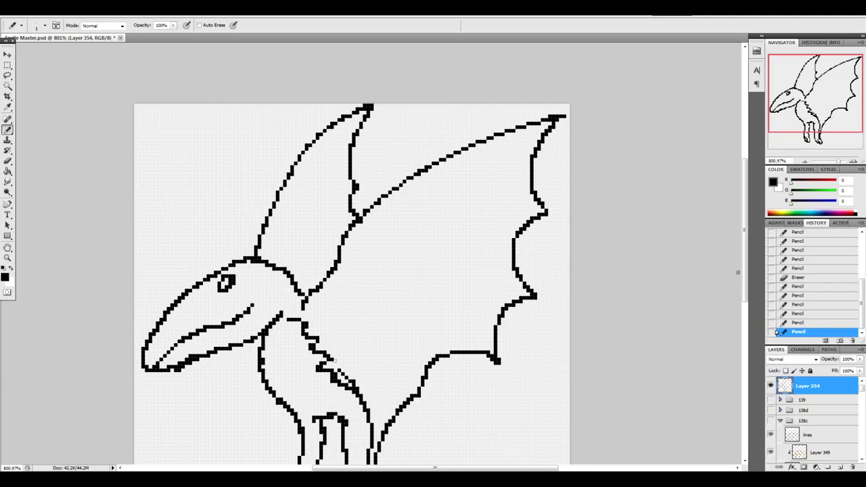
{"action": "left_click_drag", "start_coordinate": [335, 372], "coordinate": [348, 386]}
{"action": "left_click", "coordinate": [335, 380]}
{"action": "left_click", "coordinate": [343, 390]}
{"action": "left_click", "coordinate": [338, 385]}
{"action": "left_click", "coordinate": [321, 370]}
{"action": "left_click", "coordinate": [318, 371]}
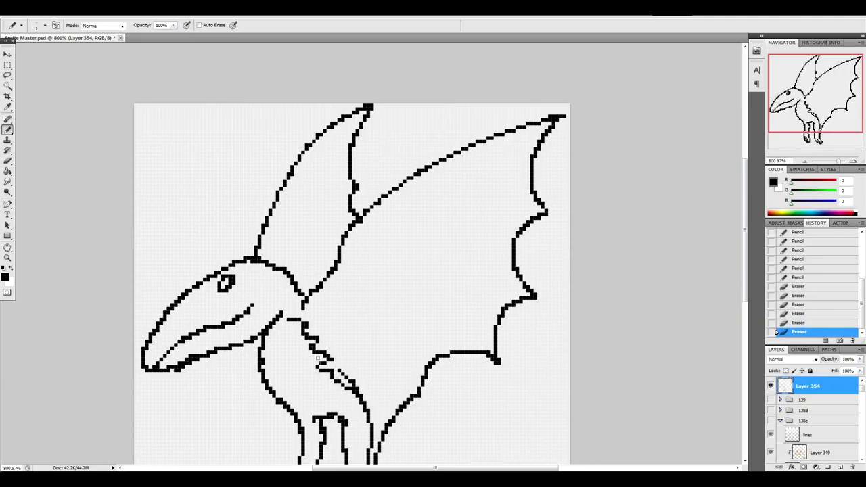
{"action": "left_click", "coordinate": [313, 347]}
{"action": "left_click", "coordinate": [314, 345]}
{"action": "left_click", "coordinate": [313, 346]}
Erase the excess pixels around the eye and brow, and where the near wing meets the neck.
{"action": "left_click", "coordinate": [222, 276]}
{"action": "left_click", "coordinate": [215, 275]}
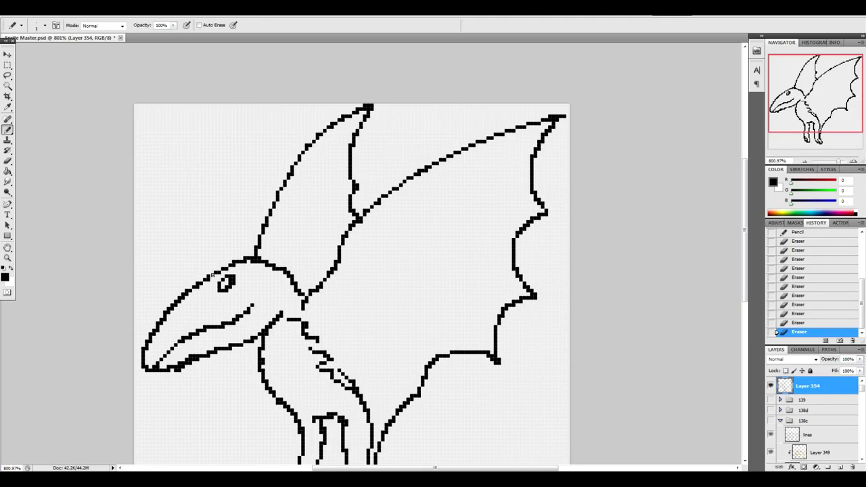
{"action": "left_click", "coordinate": [309, 290]}
Redraw the jagged shoulder line as a smoother wavy contour running down to the rear leg.
{"action": "scroll", "coordinate": [736, 284], "scroll_direction": "down", "scroll_amount": 5}
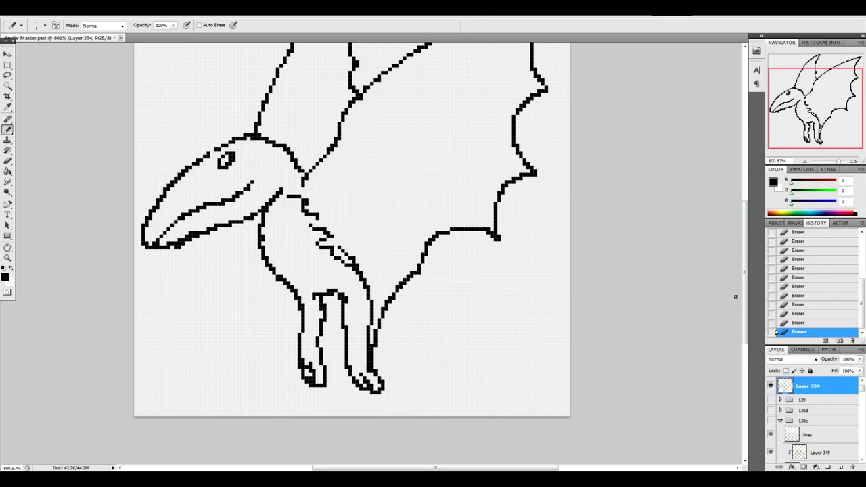
{"action": "mouse_move", "coordinate": [336, 257]}
{"action": "left_mouse_down"}
{"action": "mouse_move", "coordinate": [348, 265]}
{"action": "mouse_move", "coordinate": [323, 247]}
{"action": "left_mouse_up"}
{"action": "left_click_drag", "start_coordinate": [310, 225], "coordinate": [325, 232]}
{"action": "mouse_move", "coordinate": [328, 239]}
{"action": "left_mouse_down"}
{"action": "mouse_move", "coordinate": [320, 247]}
{"action": "mouse_move", "coordinate": [328, 231]}
{"action": "mouse_move", "coordinate": [303, 201]}
{"action": "mouse_move", "coordinate": [310, 234]}
{"action": "mouse_move", "coordinate": [352, 269]}
{"action": "left_mouse_up"}
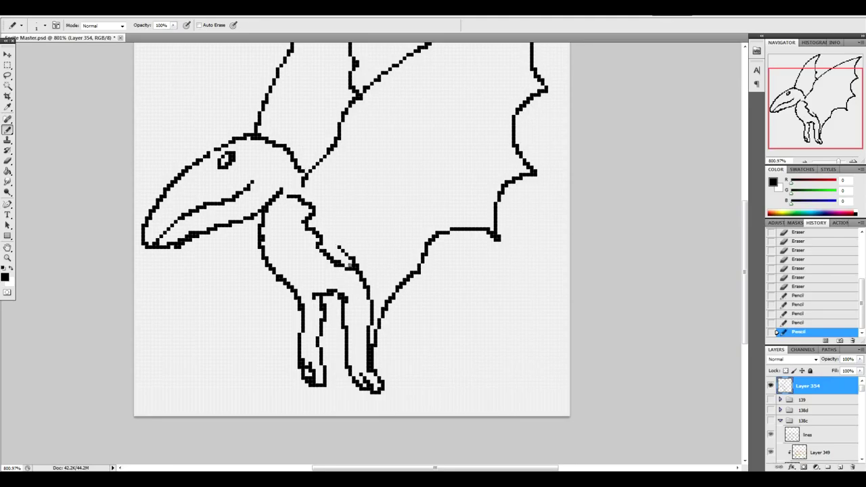
Erase the doubled pixels of the wavy shoulder contour to leave a thin line.
{"action": "left_click", "coordinate": [351, 264]}
{"action": "left_click", "coordinate": [355, 263]}
{"action": "left_click", "coordinate": [354, 257]}
{"action": "left_click_drag", "start_coordinate": [350, 261], "coordinate": [325, 250]}
{"action": "left_click", "coordinate": [339, 261]}
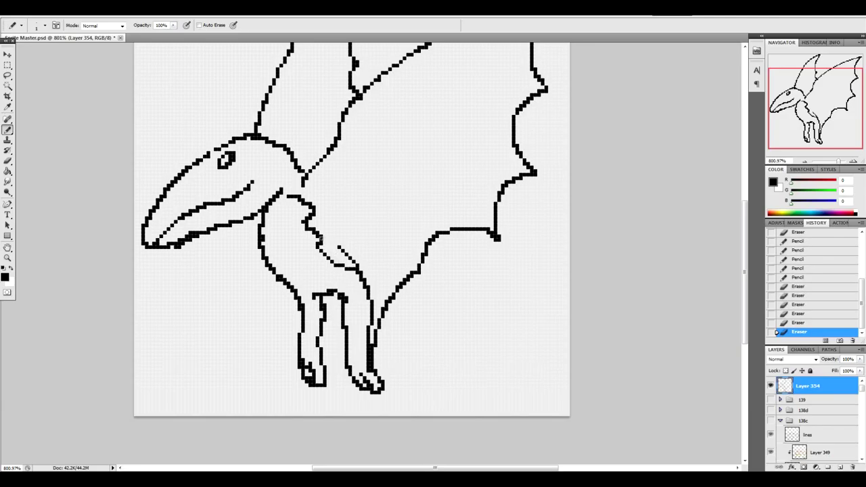
{"action": "left_click", "coordinate": [318, 237]}
{"action": "left_click", "coordinate": [317, 236]}
{"action": "left_click", "coordinate": [313, 232]}
{"action": "left_click", "coordinate": [306, 227]}
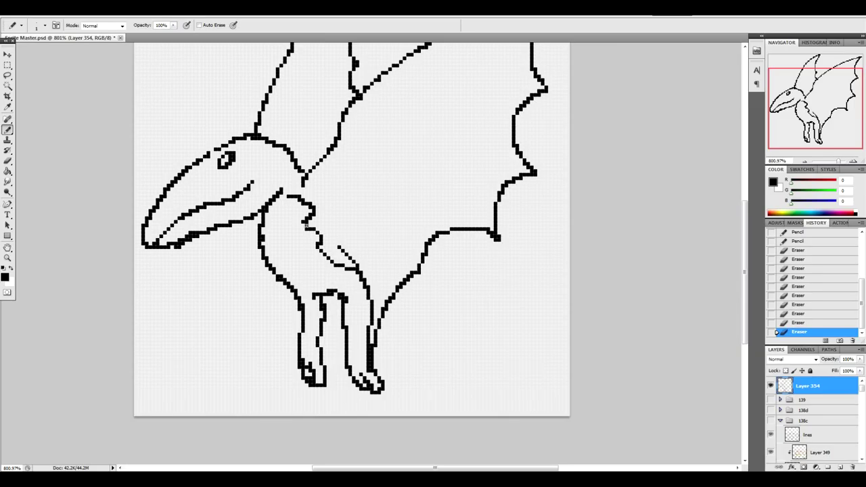
Erase doubled pixels on the mouth line and at the small bump on the far wing's inner edge.
{"action": "left_click_drag", "start_coordinate": [744, 271], "coordinate": [743, 230]}
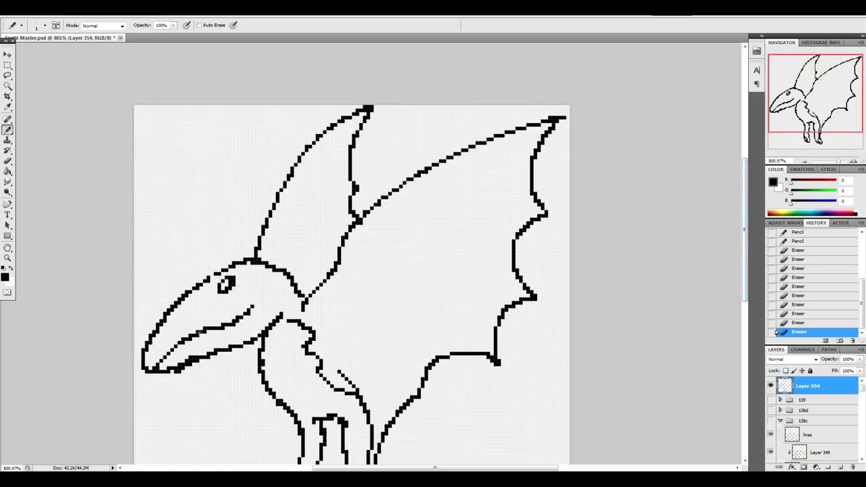
{"action": "left_click", "coordinate": [197, 336]}
{"action": "left_click", "coordinate": [189, 339]}
{"action": "left_click", "coordinate": [353, 189]}
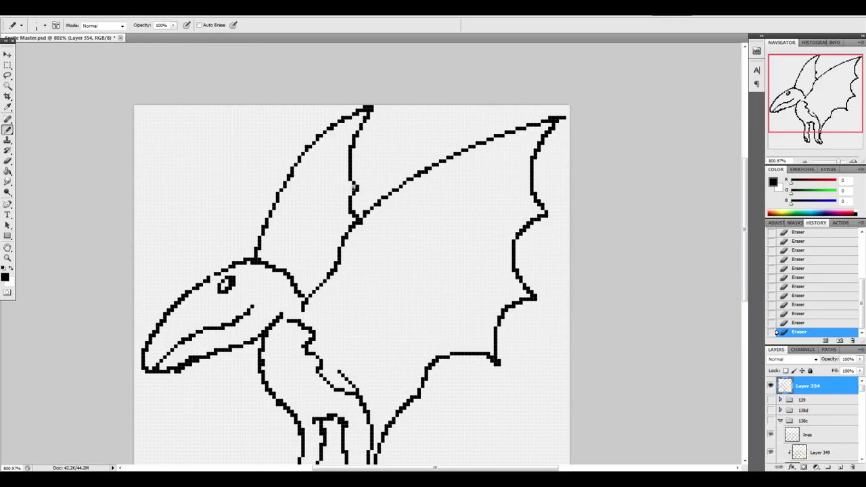
Fill the gap in the brow line and thin the upper snout outline down to single pixels.
{"action": "left_click", "coordinate": [211, 271]}
{"action": "left_click", "coordinate": [207, 281]}
{"action": "left_click", "coordinate": [198, 289]}
{"action": "mouse_move", "coordinate": [190, 294]}
{"action": "left_mouse_down"}
{"action": "mouse_move", "coordinate": [169, 313]}
{"action": "mouse_move", "coordinate": [175, 308]}
{"action": "left_mouse_up"}
{"action": "left_click", "coordinate": [188, 295]}
Thin the outline over the crown and back of the head by erasing its corner pixels.
{"action": "left_click", "coordinate": [236, 267]}
{"action": "left_click", "coordinate": [253, 263]}
{"action": "left_click", "coordinate": [247, 263]}
{"action": "left_click", "coordinate": [261, 266]}
{"action": "left_click", "coordinate": [266, 268]}
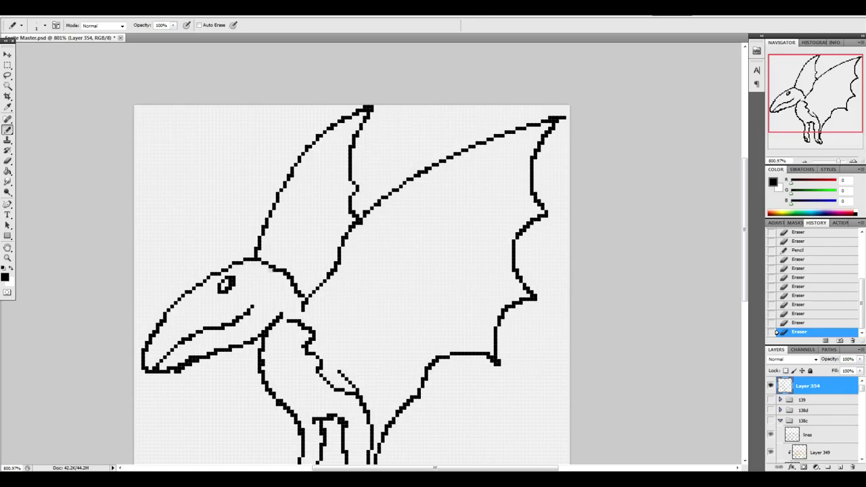
{"action": "left_click", "coordinate": [270, 270]}
{"action": "left_click", "coordinate": [276, 270]}
{"action": "left_click", "coordinate": [288, 277]}
Erase surplus pixels on the upper shoulder line and the rear part of the mouth line.
{"action": "left_click", "coordinate": [303, 327]}
{"action": "left_click", "coordinate": [249, 314]}
{"action": "left_click", "coordinate": [237, 322]}
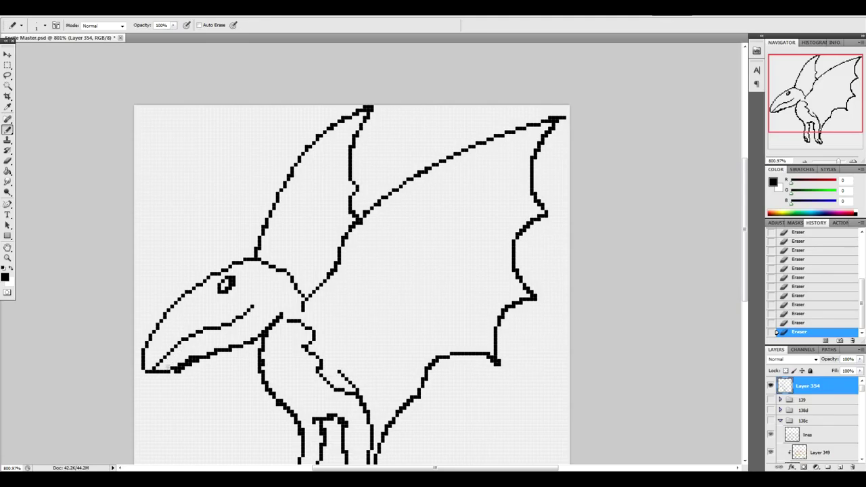
Thin the underside of the lower jaw to single pixels near the beak tip.
{"action": "left_click_drag", "start_coordinate": [181, 364], "coordinate": [194, 356]}
{"action": "left_click", "coordinate": [190, 362]}
{"action": "left_click", "coordinate": [197, 357]}
{"action": "left_click", "coordinate": [208, 353]}
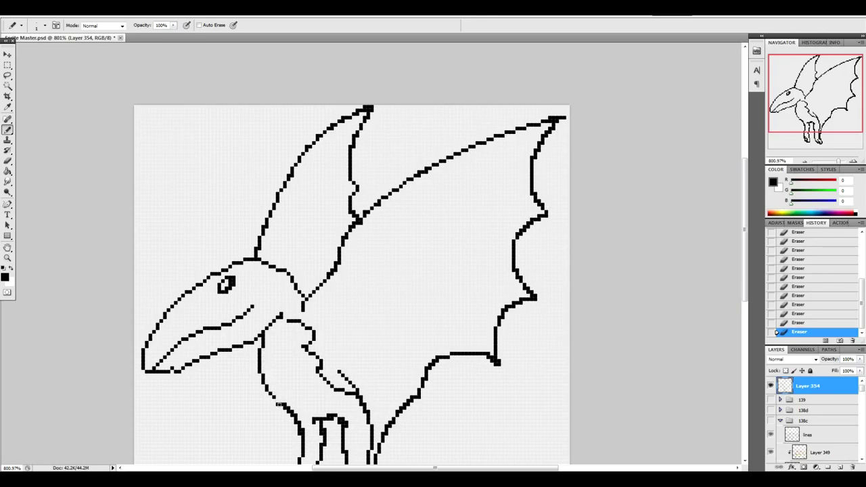
Erase the doubled pixels along the creature's chest outline down to the top of the front leg.
{"action": "left_click", "coordinate": [280, 402]}
{"action": "left_click", "coordinate": [277, 400]}
{"action": "left_click", "coordinate": [294, 410]}
{"action": "left_click", "coordinate": [296, 413]}
{"action": "left_click", "coordinate": [301, 421]}
{"action": "left_click", "coordinate": [303, 431]}
Thin the inner edge of the front leg and clean up the toe lines of its foot.
{"action": "scroll", "coordinate": [304, 432], "scroll_direction": "down", "scroll_amount": 3}
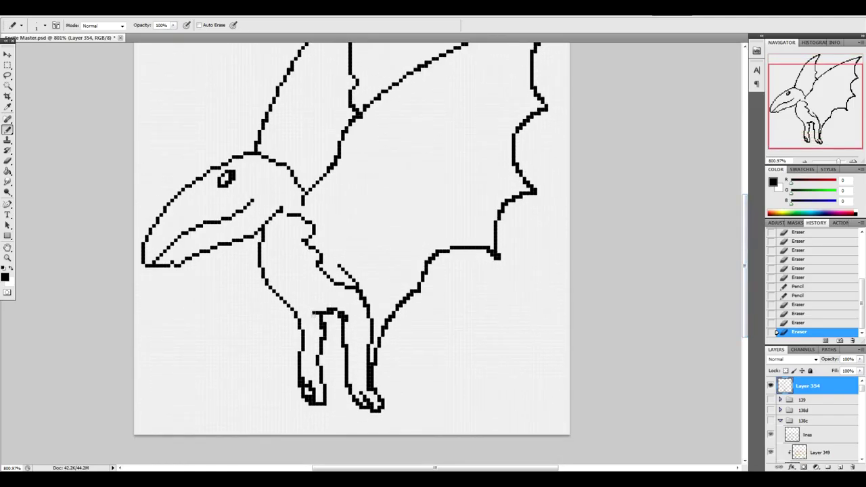
{"action": "left_click", "coordinate": [321, 324]}
{"action": "left_click", "coordinate": [321, 330]}
{"action": "left_click", "coordinate": [320, 337]}
{"action": "left_click", "coordinate": [304, 384]}
{"action": "left_click", "coordinate": [306, 388]}
{"action": "left_click", "coordinate": [307, 395]}
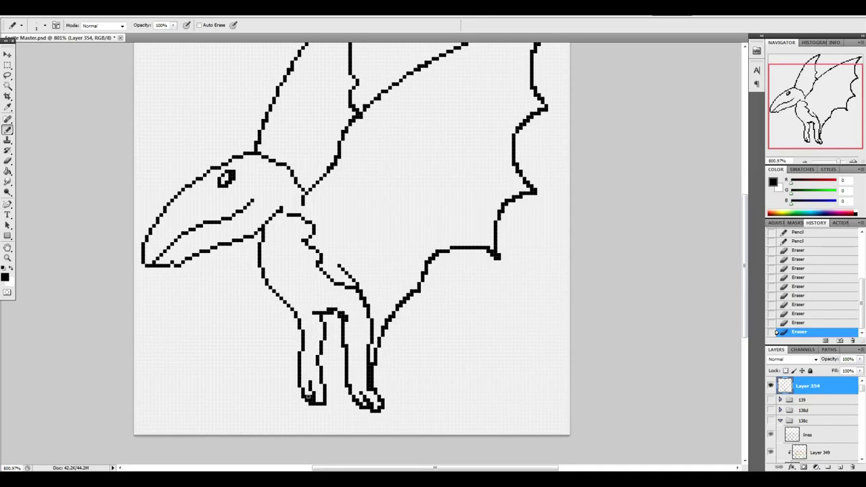
{"action": "left_click", "coordinate": [308, 398]}
{"action": "left_click", "coordinate": [324, 404]}
Rework the corner where the belly line meets the inner edge of the second leg.
{"action": "left_click", "coordinate": [344, 317]}
{"action": "left_click", "coordinate": [342, 307]}
{"action": "left_click", "coordinate": [345, 303]}
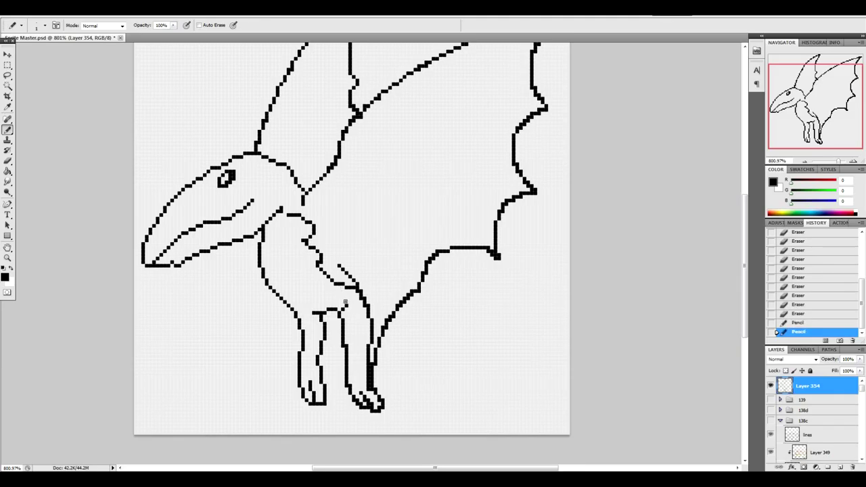
Erase surplus pixels on the shoulder line and the upper outer edge of the second leg.
{"action": "key", "text": "e"}
{"action": "left_click", "coordinate": [322, 263]}
{"action": "left_click", "coordinate": [359, 295]}
{"action": "left_click", "coordinate": [364, 304]}
{"action": "left_click", "coordinate": [364, 309]}
Separate the wing's lower end from the second leg, extending the wing line down and thinning the ankle.
{"action": "left_click", "coordinate": [372, 363]}
{"action": "left_click", "coordinate": [373, 372]}
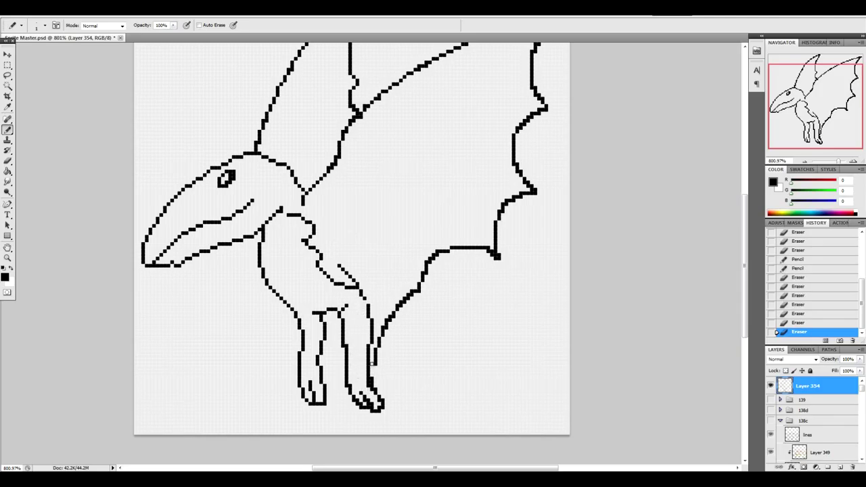
{"action": "left_click", "coordinate": [373, 367]}
{"action": "left_click_drag", "start_coordinate": [376, 367], "coordinate": [372, 379]}
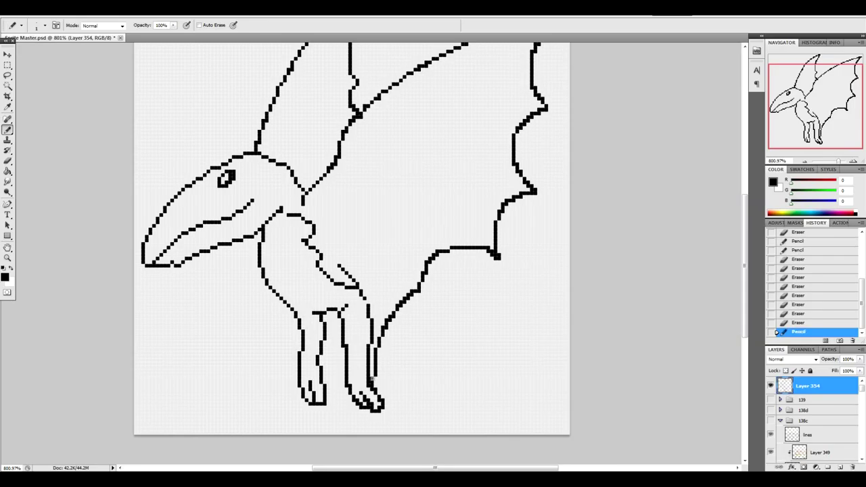
{"action": "left_click", "coordinate": [368, 382]}
{"action": "left_click", "coordinate": [371, 389]}
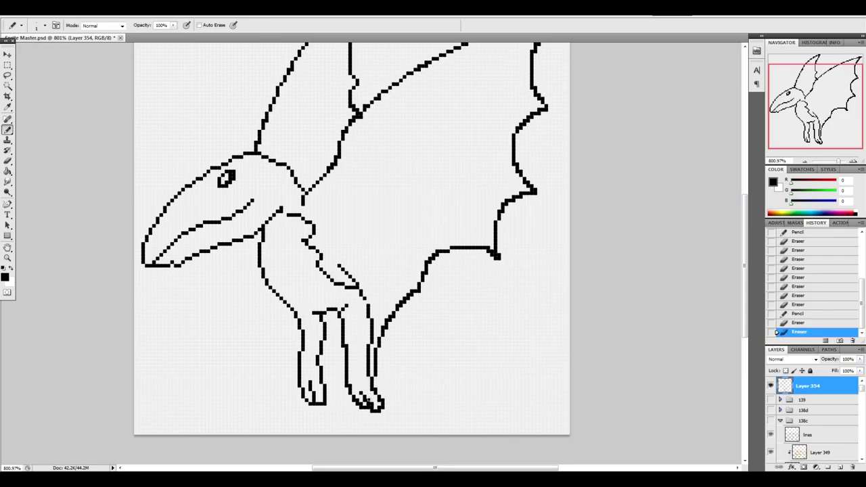
Thin the toe and sole outlines of the second foot and trim the front foot's corner pixel.
{"action": "left_click", "coordinate": [368, 401]}
{"action": "left_click", "coordinate": [361, 401]}
{"action": "left_click", "coordinate": [366, 403]}
{"action": "left_click", "coordinate": [373, 405]}
{"action": "left_click", "coordinate": [374, 406]}
{"action": "left_click", "coordinate": [379, 406]}
{"action": "left_click", "coordinate": [378, 400]}
{"action": "left_click", "coordinate": [370, 390]}
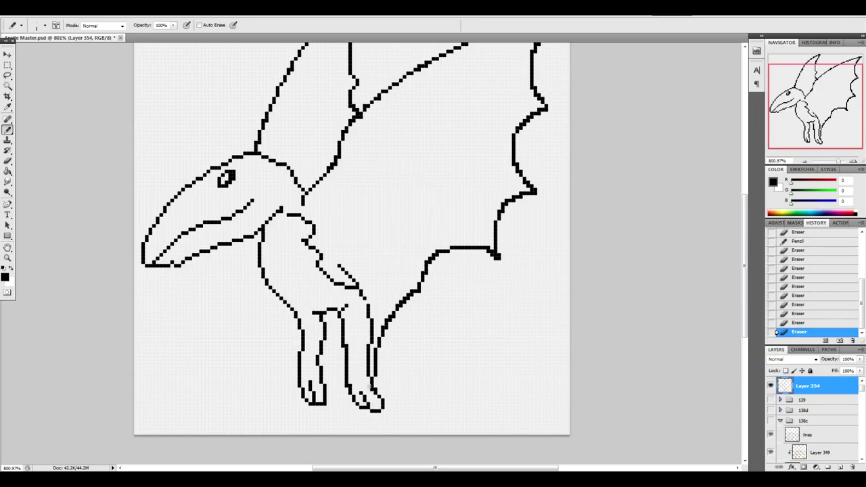
{"action": "left_click", "coordinate": [326, 403]}
Erase the crease and curve above the second leg and extend the ragged body line down toward the leg.
{"action": "left_click_drag", "start_coordinate": [339, 265], "coordinate": [358, 284]}
{"action": "left_click", "coordinate": [366, 283]}
{"action": "mouse_move", "coordinate": [363, 296]}
{"action": "left_mouse_down"}
{"action": "mouse_move", "coordinate": [329, 246]}
{"action": "mouse_move", "coordinate": [340, 295]}
{"action": "left_mouse_up"}
{"action": "left_click_drag", "start_coordinate": [340, 294], "coordinate": [344, 305]}
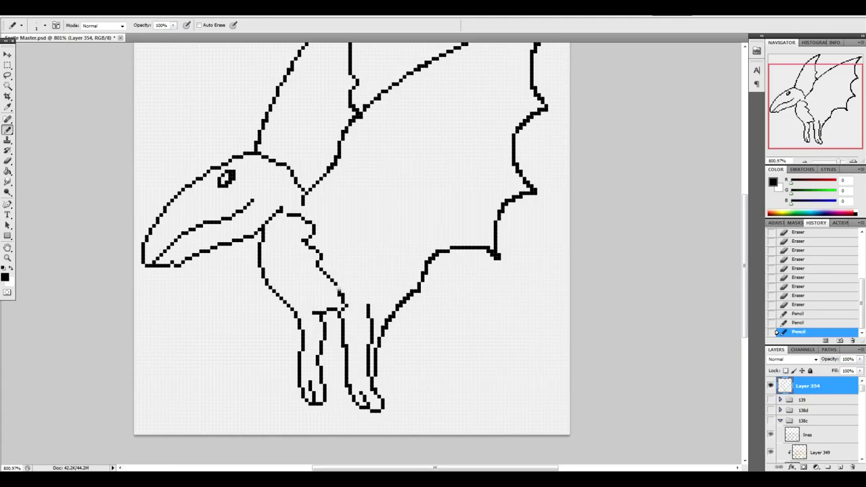
Tidy the pixels where the extended body line meets the top of the second leg.
{"action": "key", "text": "e"}
{"action": "left_click", "coordinate": [339, 292]}
{"action": "left_click", "coordinate": [313, 220]}
{"action": "left_click", "coordinate": [345, 305]}
{"action": "left_click", "coordinate": [341, 309]}
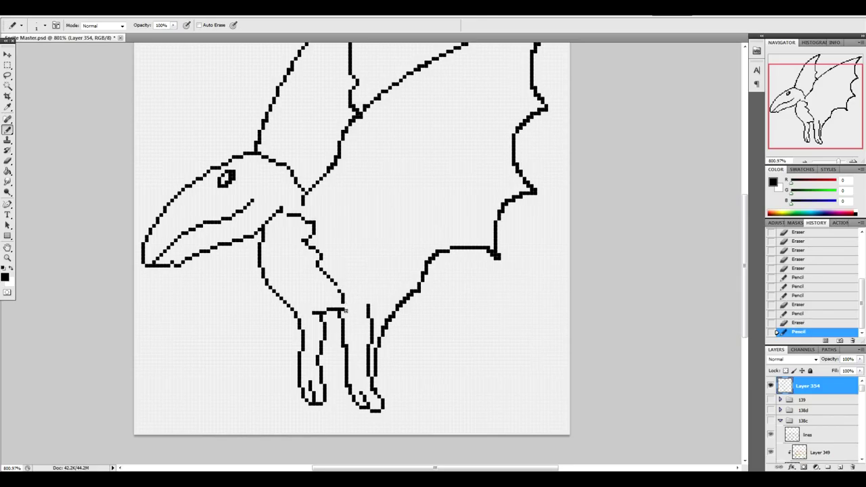
{"action": "left_click", "coordinate": [346, 308]}
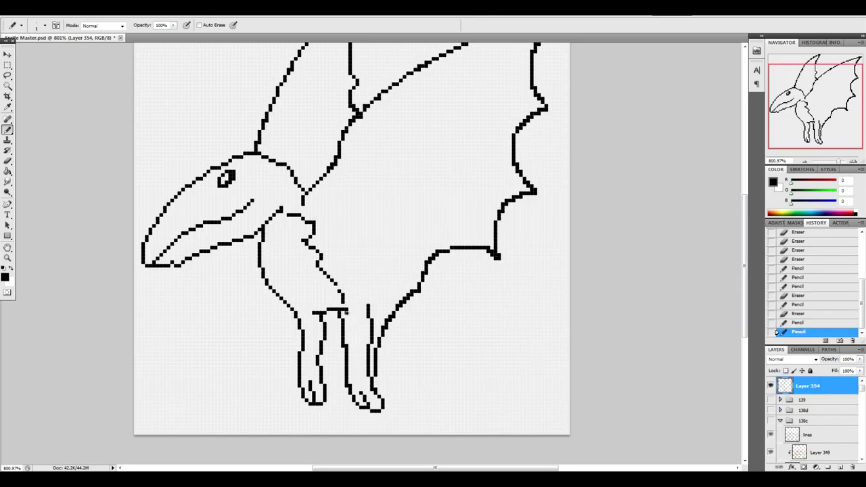
{"action": "left_click", "coordinate": [348, 311]}
Thin the wing's lower trailing edge from beside the second leg up to the flat stretch of the lowest scallop.
{"action": "left_click", "coordinate": [384, 324]}
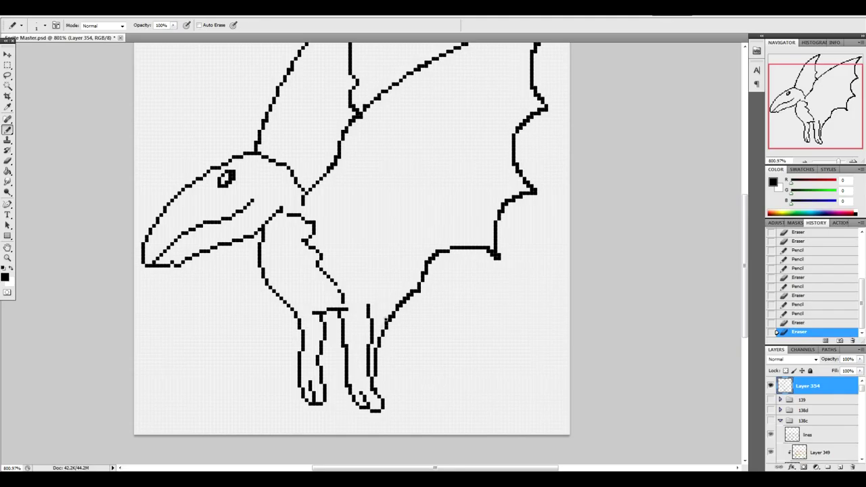
{"action": "left_click", "coordinate": [391, 313]}
{"action": "left_click", "coordinate": [396, 304]}
{"action": "left_click", "coordinate": [410, 291]}
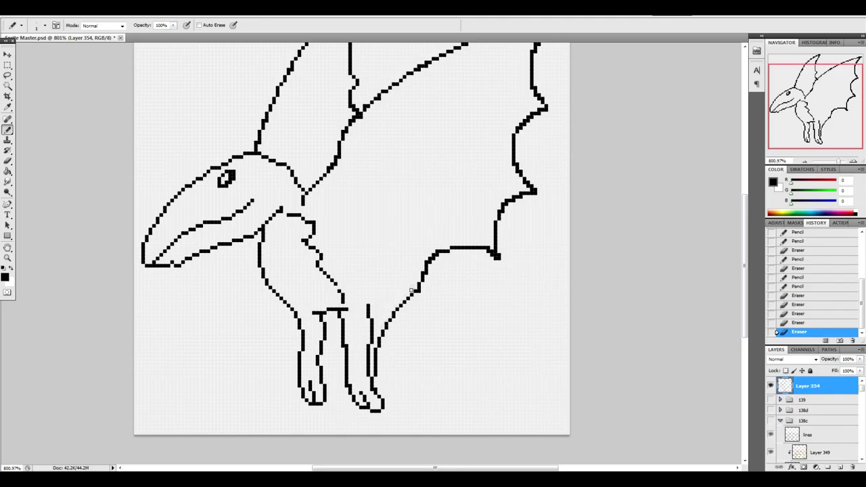
{"action": "left_click", "coordinate": [417, 287]}
{"action": "left_click", "coordinate": [420, 279]}
{"action": "left_click", "coordinate": [426, 263]}
{"action": "left_click", "coordinate": [427, 260]}
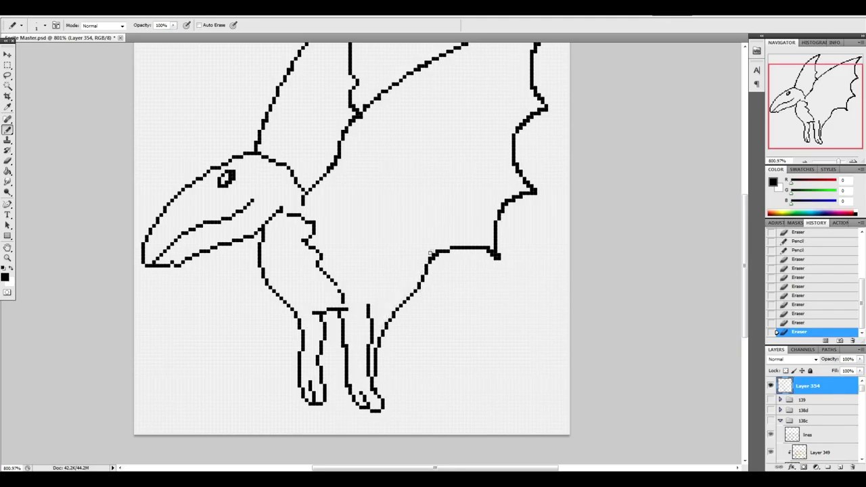
{"action": "left_click", "coordinate": [438, 248]}
{"action": "left_click", "coordinate": [434, 252]}
Clean up the lowest wing point so its tip is drawn with single pixels.
{"action": "left_click_drag", "start_coordinate": [367, 469], "coordinate": [393, 470]}
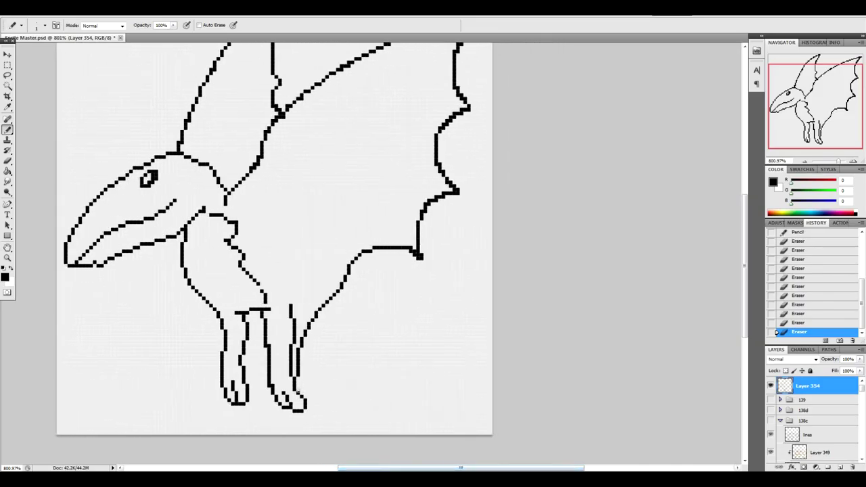
{"action": "left_click", "coordinate": [418, 234]}
{"action": "left_click", "coordinate": [420, 256]}
{"action": "left_click_drag", "start_coordinate": [420, 250], "coordinate": [420, 255]}
{"action": "left_click", "coordinate": [411, 246]}
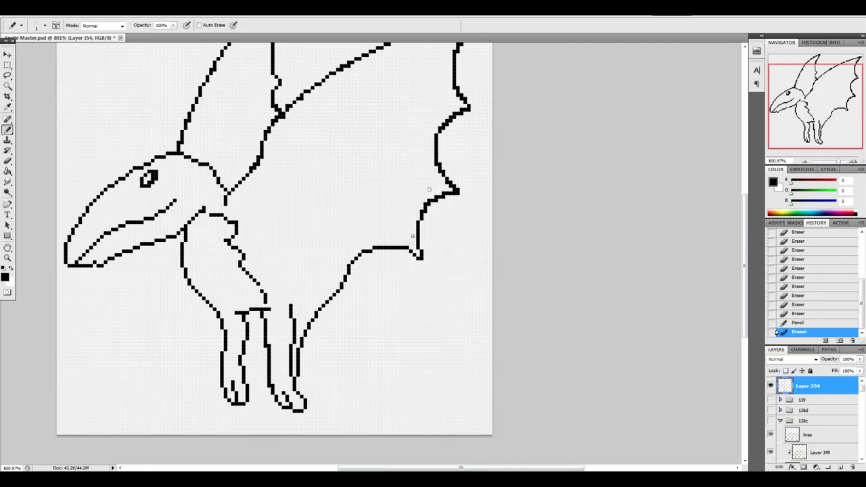
Thin the scallop between the lowest and middle wing points.
{"action": "left_click", "coordinate": [421, 211]}
{"action": "left_click", "coordinate": [425, 203]}
{"action": "left_click", "coordinate": [428, 200]}
{"action": "left_click", "coordinate": [437, 196]}
{"action": "left_click", "coordinate": [455, 188]}
Thin the wing edge from the middle point up to the vertical part of the next scallop.
{"action": "left_click", "coordinate": [451, 186]}
{"action": "left_click", "coordinate": [448, 183]}
{"action": "left_click", "coordinate": [443, 178]}
{"action": "left_click", "coordinate": [439, 173]}
{"action": "left_click", "coordinate": [436, 167]}
{"action": "left_click", "coordinate": [435, 162]}
{"action": "left_click", "coordinate": [444, 173]}
{"action": "scroll", "coordinate": [755, 270], "scroll_direction": "up", "scroll_amount": 4}
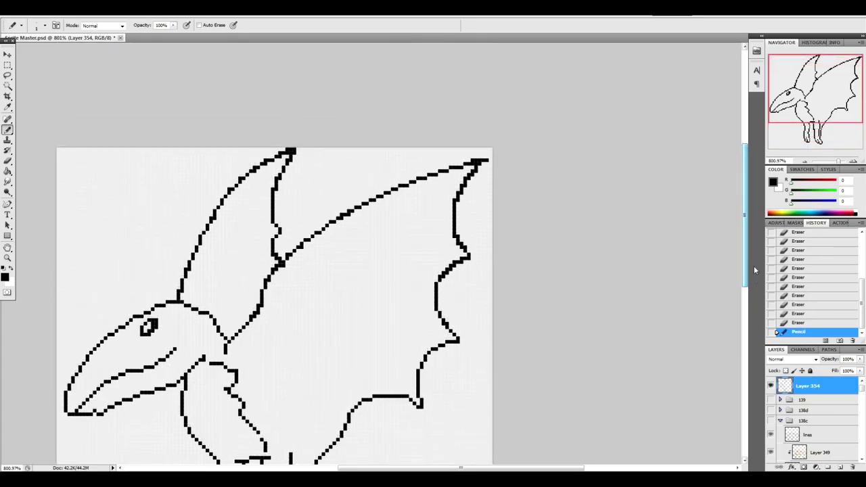
{"action": "left_click", "coordinate": [442, 326]}
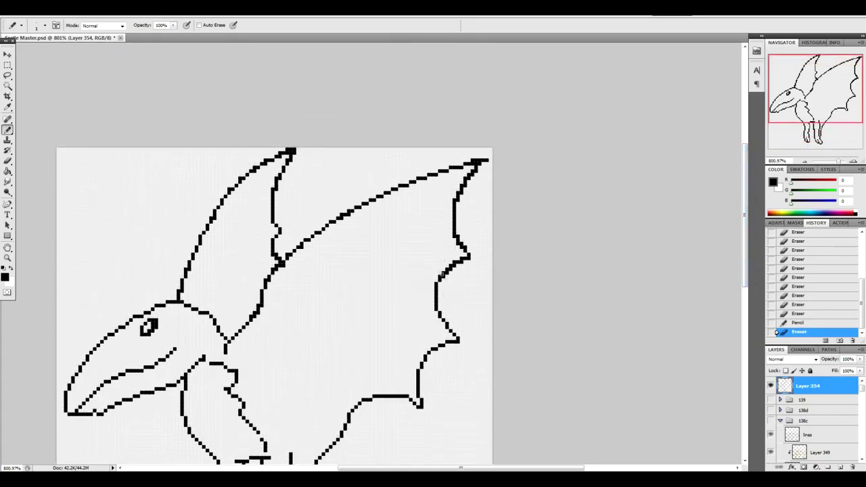
Thin the scallop's upper curve and the edges around the upper wing point.
{"action": "left_click", "coordinate": [451, 263]}
{"action": "left_click", "coordinate": [459, 256]}
{"action": "left_click", "coordinate": [438, 269]}
{"action": "left_click", "coordinate": [451, 267]}
{"action": "left_click", "coordinate": [459, 246]}
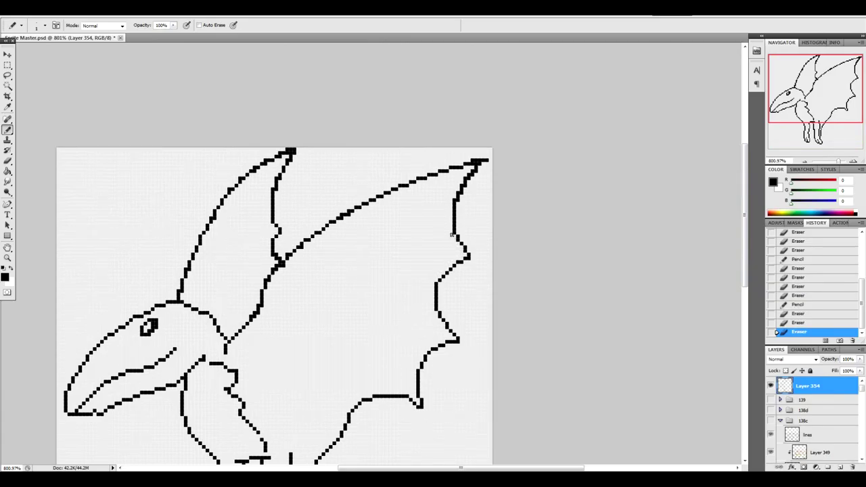
Erase doubled pixels along the topmost scallop up to the near wing's tip.
{"action": "left_click", "coordinate": [454, 199]}
{"action": "left_click", "coordinate": [458, 190]}
{"action": "left_click", "coordinate": [461, 182]}
{"action": "left_click", "coordinate": [464, 177]}
{"action": "left_click", "coordinate": [469, 170]}
{"action": "left_click", "coordinate": [473, 164]}
{"action": "left_click", "coordinate": [477, 163]}
{"action": "left_click", "coordinate": [484, 159]}
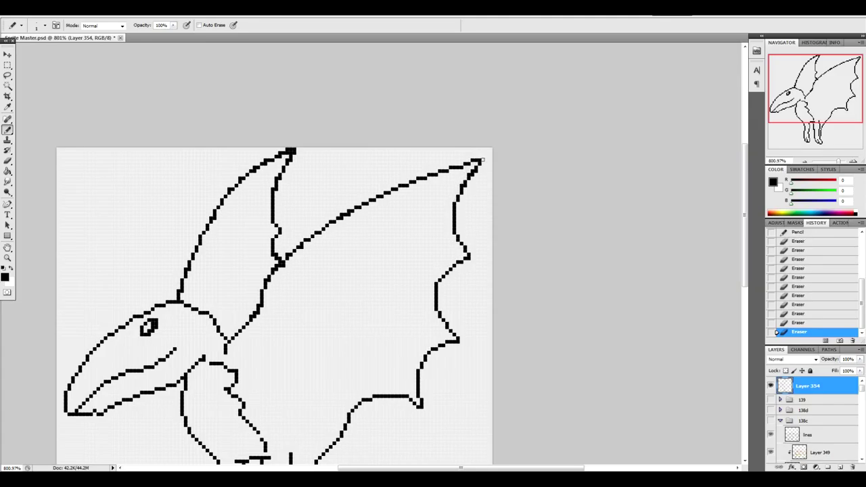
{"action": "left_click", "coordinate": [472, 171]}
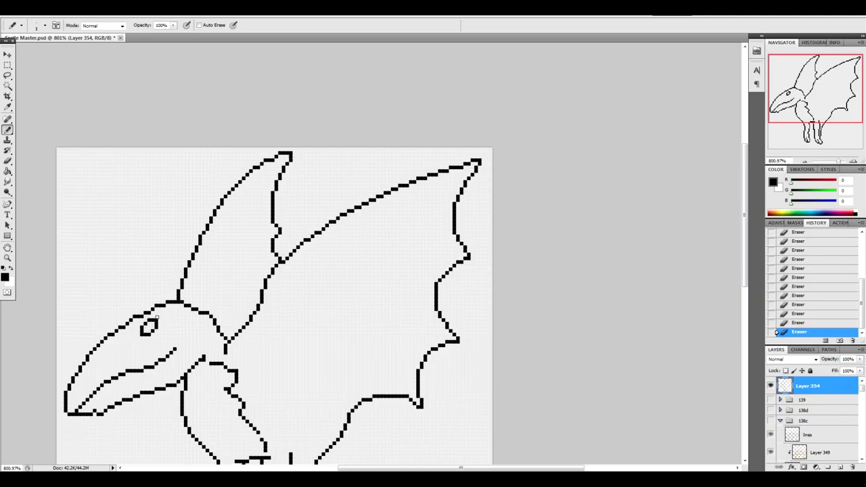
Clean up stray corner pixels on the eye, the rear jaw line and the top of the ragged body line.
{"action": "left_click", "coordinate": [145, 336]}
{"action": "left_click", "coordinate": [205, 358]}
{"action": "left_click", "coordinate": [237, 371]}
{"action": "left_click", "coordinate": [236, 369]}
Erase the lower end of the ragged body line and round off the top of the second leg.
{"action": "scroll", "coordinate": [236, 368], "scroll_direction": "down", "scroll_amount": 5}
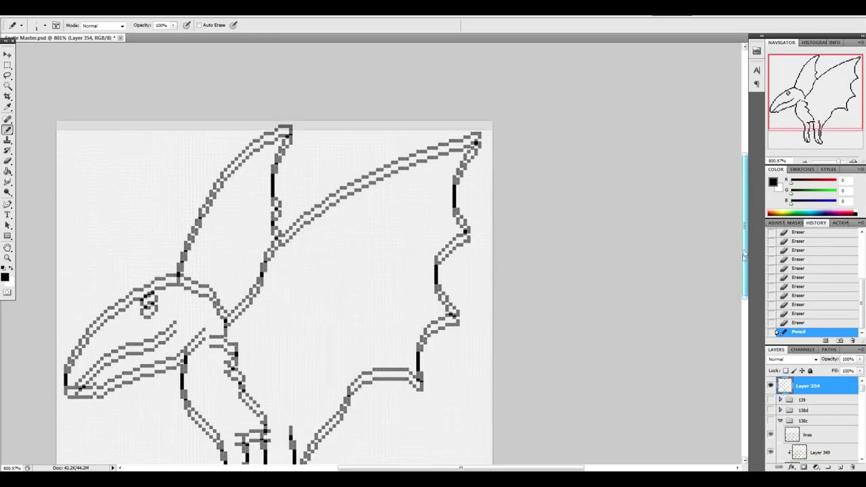
{"action": "scroll", "coordinate": [737, 289], "scroll_direction": "up", "scroll_amount": 1}
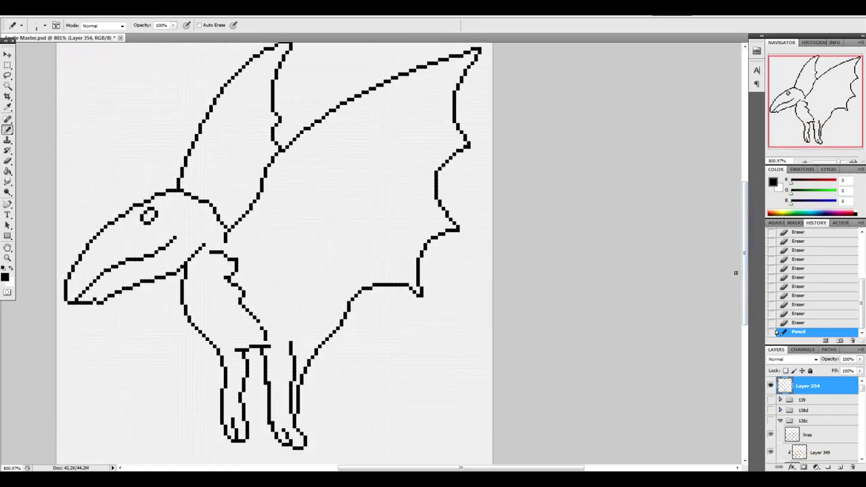
{"action": "key", "text": "e"}
{"action": "left_click", "coordinate": [274, 416]}
{"action": "left_click", "coordinate": [269, 340]}
{"action": "mouse_move", "coordinate": [265, 328]}
{"action": "left_mouse_down"}
{"action": "mouse_move", "coordinate": [264, 338]}
{"action": "mouse_move", "coordinate": [266, 318]}
{"action": "left_mouse_up"}
{"action": "left_click", "coordinate": [266, 346]}
{"action": "left_click", "coordinate": [263, 346]}
{"action": "left_click", "coordinate": [262, 345]}
{"action": "left_click", "coordinate": [258, 341]}
{"action": "left_click", "coordinate": [261, 346]}
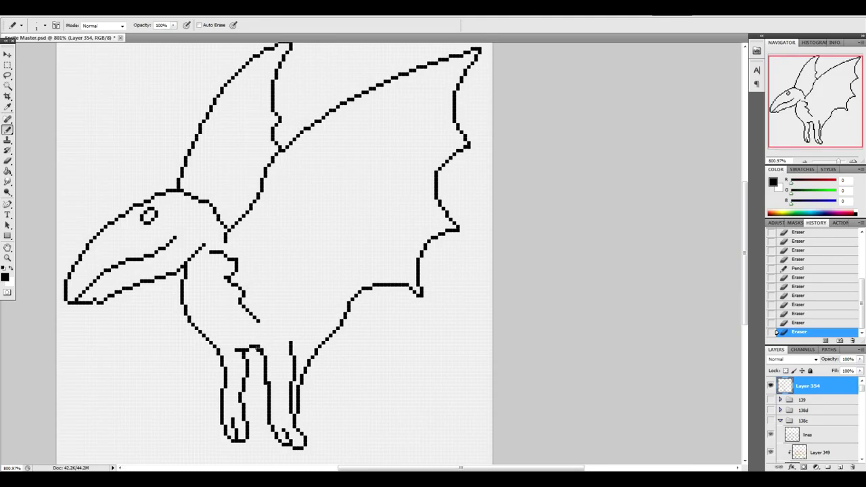
{"action": "left_click", "coordinate": [262, 348]}
{"action": "left_click", "coordinate": [260, 344]}
Smooth the line leading into the lowest wing point by shifting its pixels into a gentler slope.
{"action": "left_click", "coordinate": [409, 287]}
{"action": "left_click", "coordinate": [408, 278]}
{"action": "left_click", "coordinate": [408, 281]}
Reshape the short line below the wing base behind the head into a diagonal stub.
{"action": "left_click", "coordinate": [225, 238]}
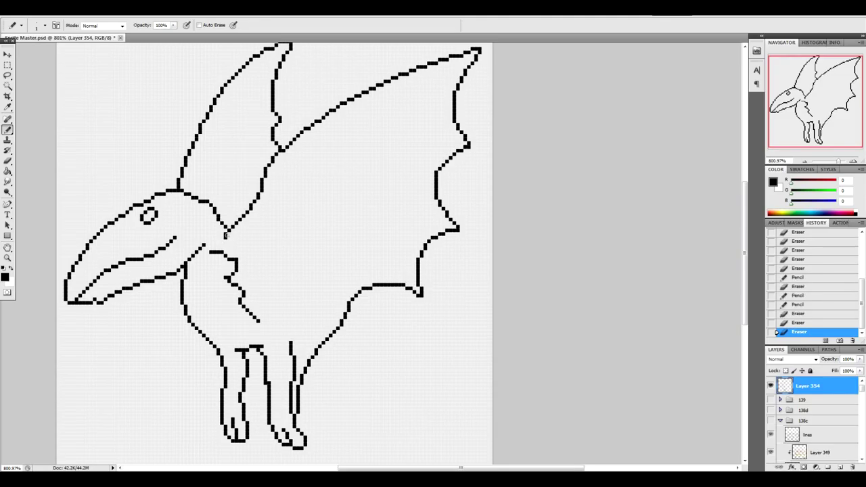
{"action": "left_click", "coordinate": [324, 344]}
{"action": "left_click", "coordinate": [222, 234]}
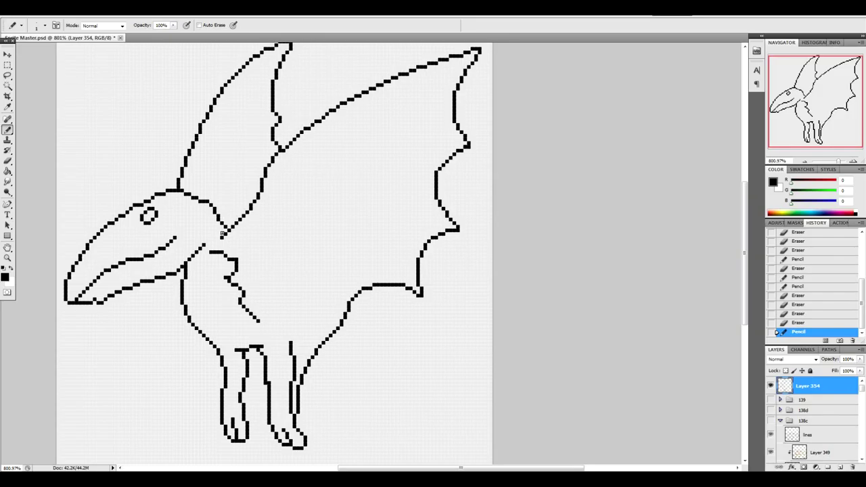
Smooth the head outline above the eye by adjusting its pixels and filling the gap at the crown.
{"action": "left_click_drag", "start_coordinate": [744, 303], "coordinate": [750, 247]}
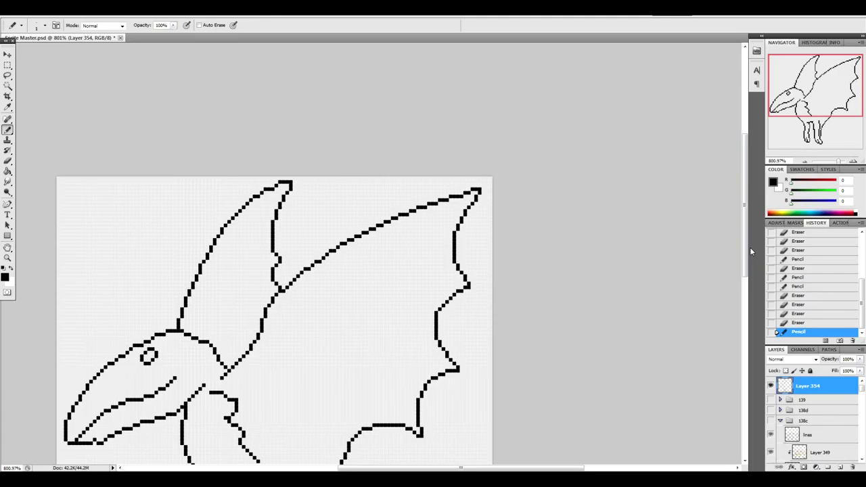
{"action": "mouse_move", "coordinate": [137, 343]}
{"action": "left_mouse_down"}
{"action": "mouse_move", "coordinate": [169, 326]}
{"action": "mouse_move", "coordinate": [138, 349]}
{"action": "left_mouse_up"}
{"action": "left_click", "coordinate": [156, 337]}
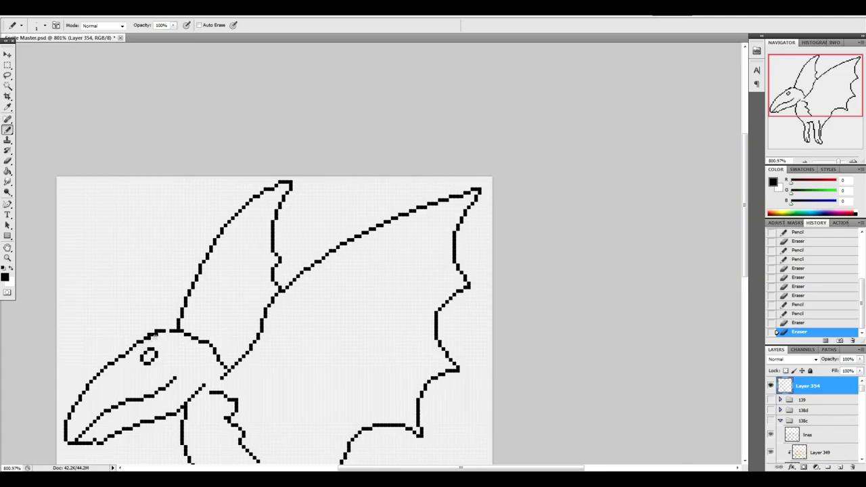
{"action": "left_click", "coordinate": [154, 336]}
{"action": "left_click", "coordinate": [154, 336]}
{"action": "left_click", "coordinate": [153, 335]}
{"action": "left_click", "coordinate": [149, 337]}
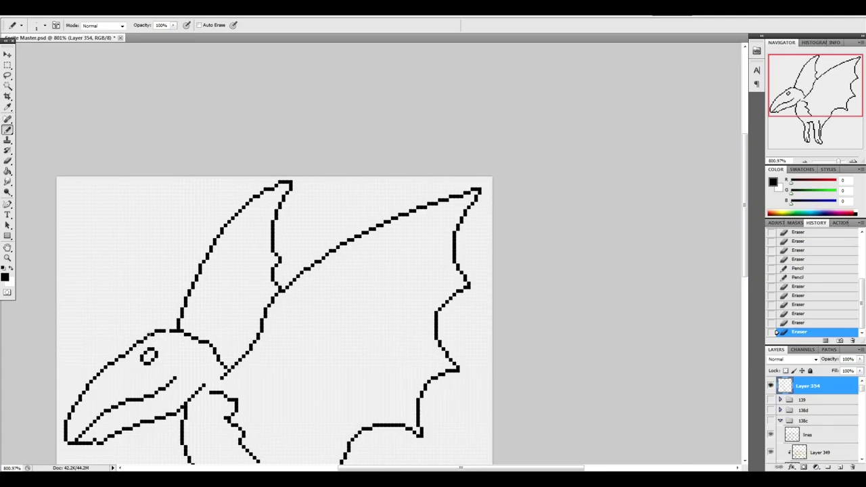
{"action": "left_click", "coordinate": [167, 331]}
Try to enlarge the small bump on the far wing's inner edge.
{"action": "left_click_drag", "start_coordinate": [745, 235], "coordinate": [744, 304]}
{"action": "left_click_drag", "start_coordinate": [461, 467], "coordinate": [422, 467]}
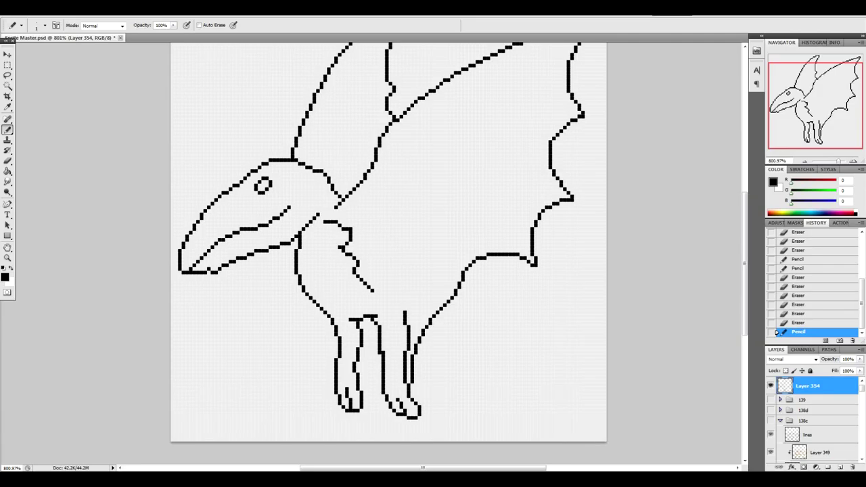
{"action": "left_click_drag", "start_coordinate": [746, 323], "coordinate": [744, 272]}
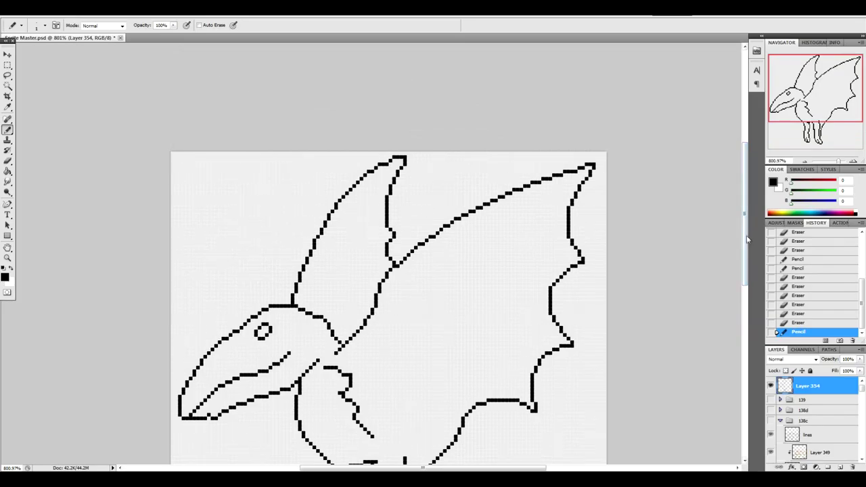
{"action": "mouse_move", "coordinate": [746, 241]}
{"action": "left_mouse_down"}
{"action": "mouse_move", "coordinate": [737, 275]}
{"action": "mouse_move", "coordinate": [743, 232]}
{"action": "left_mouse_up"}
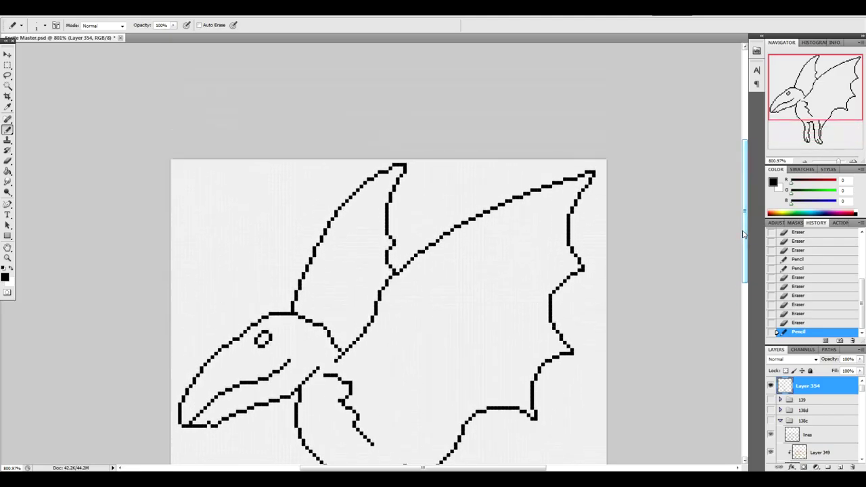
{"action": "left_click", "coordinate": [396, 242]}
{"action": "left_click", "coordinate": [397, 241]}
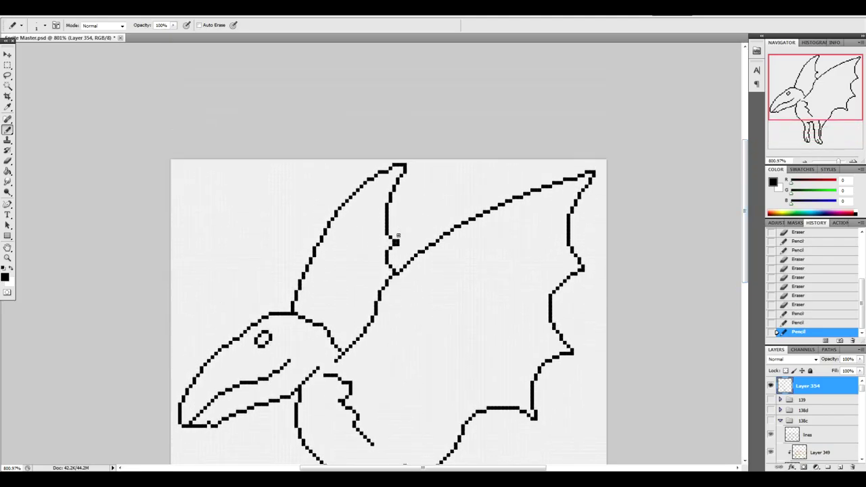
{"action": "left_click", "coordinate": [396, 244]}
{"action": "mouse_move", "coordinate": [746, 251]}
{"action": "left_mouse_down"}
{"action": "mouse_move", "coordinate": [742, 304]}
{"action": "mouse_move", "coordinate": [747, 262]}
{"action": "left_mouse_up"}
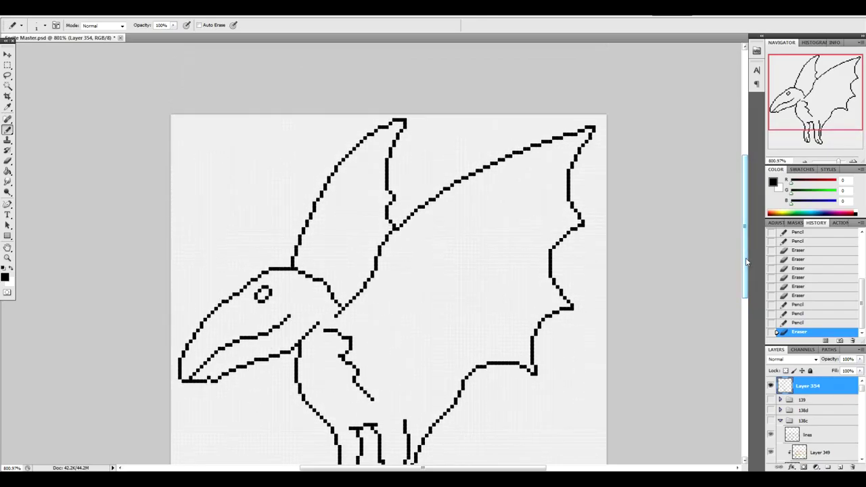
{"action": "left_click_drag", "start_coordinate": [368, 330], "coordinate": [390, 297]}
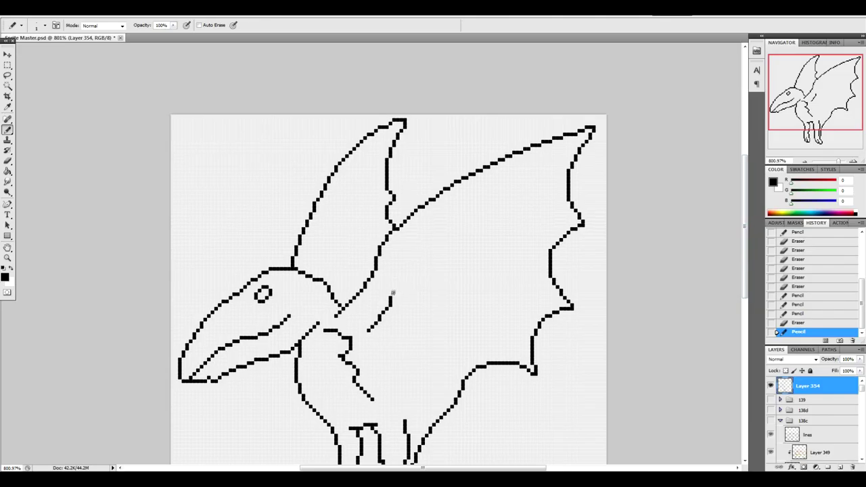
{"action": "key", "text": "e"}
{"action": "left_click_drag", "start_coordinate": [392, 297], "coordinate": [369, 329]}
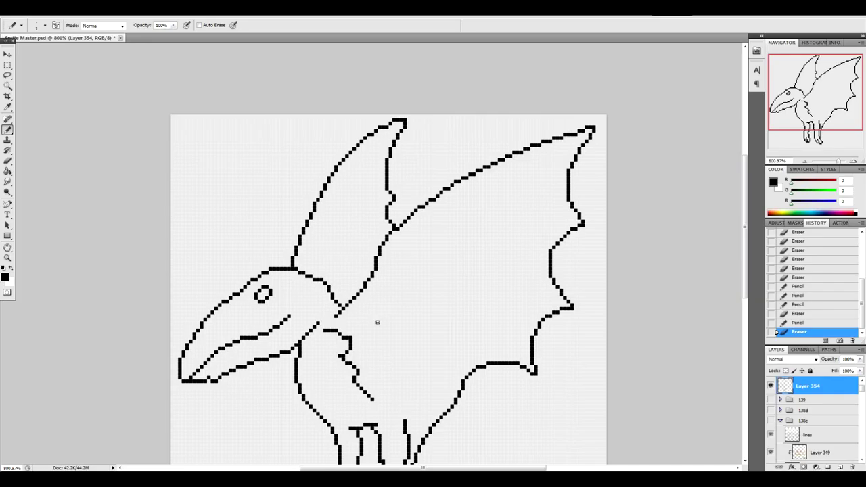
Straighten the head outline from the crown down toward the upper beak and erase the doubled pixels.
{"action": "mouse_move", "coordinate": [242, 288]}
{"action": "left_mouse_down"}
{"action": "mouse_move", "coordinate": [232, 297]}
{"action": "mouse_move", "coordinate": [266, 267]}
{"action": "mouse_move", "coordinate": [219, 298]}
{"action": "left_mouse_up"}
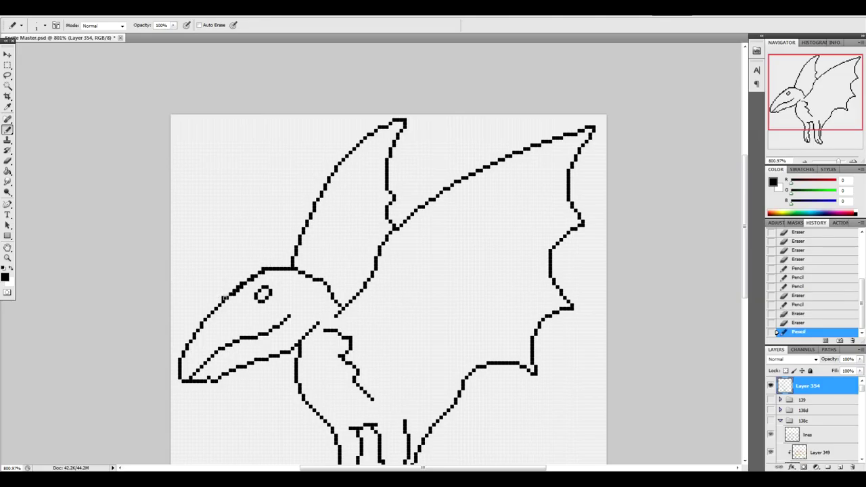
{"action": "left_click", "coordinate": [225, 297]}
{"action": "left_click_drag", "start_coordinate": [265, 273], "coordinate": [260, 278]}
{"action": "left_click", "coordinate": [254, 282]}
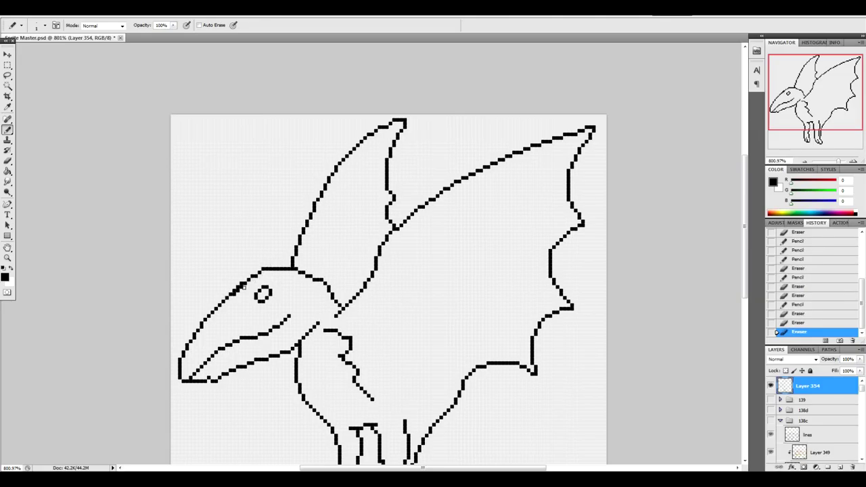
{"action": "left_click", "coordinate": [234, 289]}
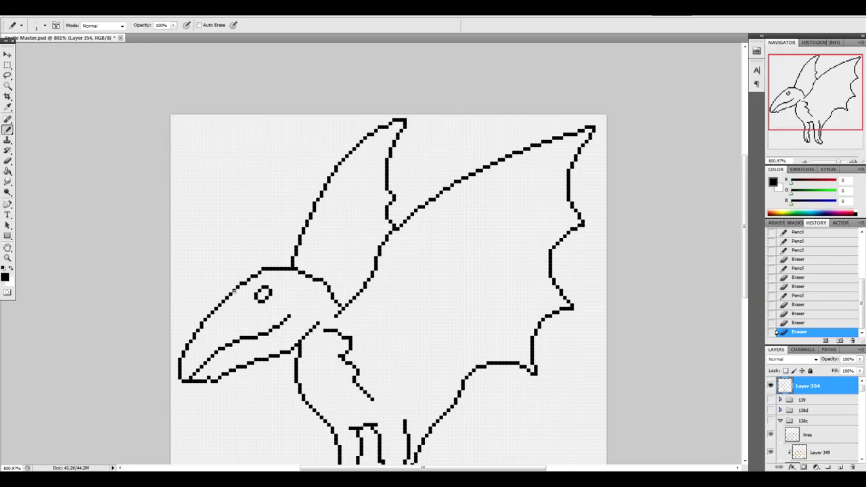
{"action": "mouse_move", "coordinate": [743, 233]}
{"action": "left_mouse_down"}
{"action": "mouse_move", "coordinate": [739, 268]}
{"action": "mouse_move", "coordinate": [746, 233]}
{"action": "left_mouse_up"}
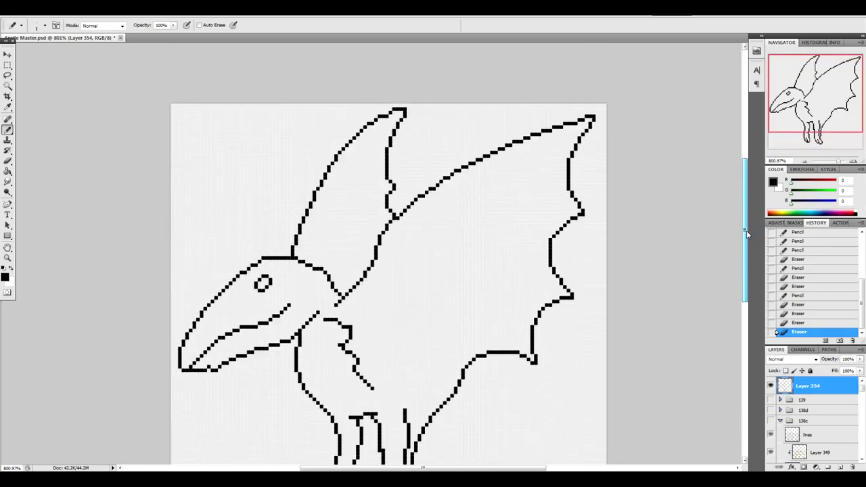
{"action": "left_click_drag", "start_coordinate": [746, 233], "coordinate": [744, 232]}
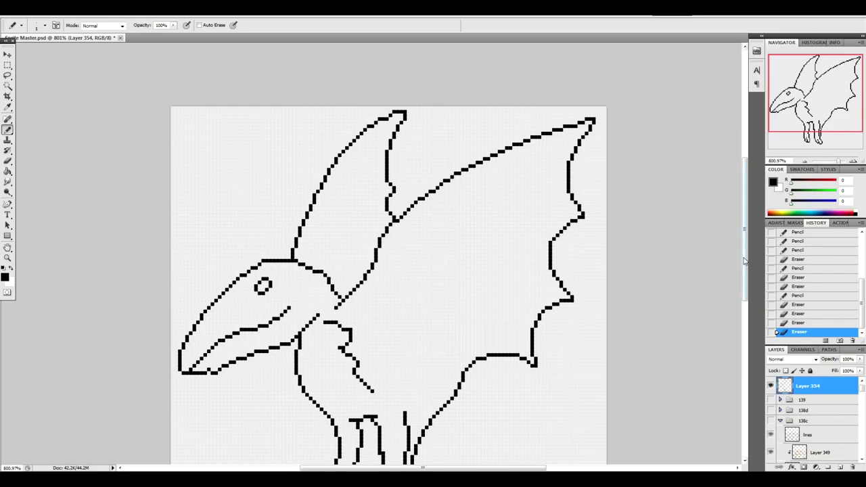
{"action": "left_click_drag", "start_coordinate": [745, 276], "coordinate": [737, 302]}
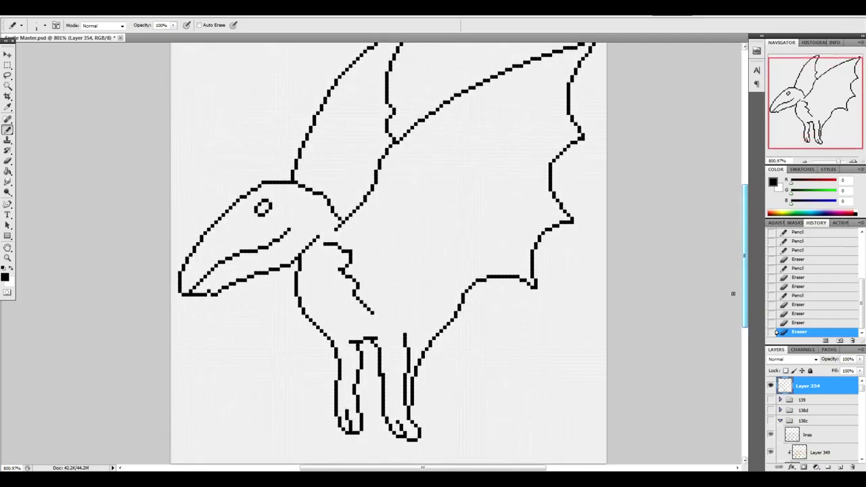
{"action": "left_click", "coordinate": [387, 367]}
{"action": "left_click", "coordinate": [387, 367]}
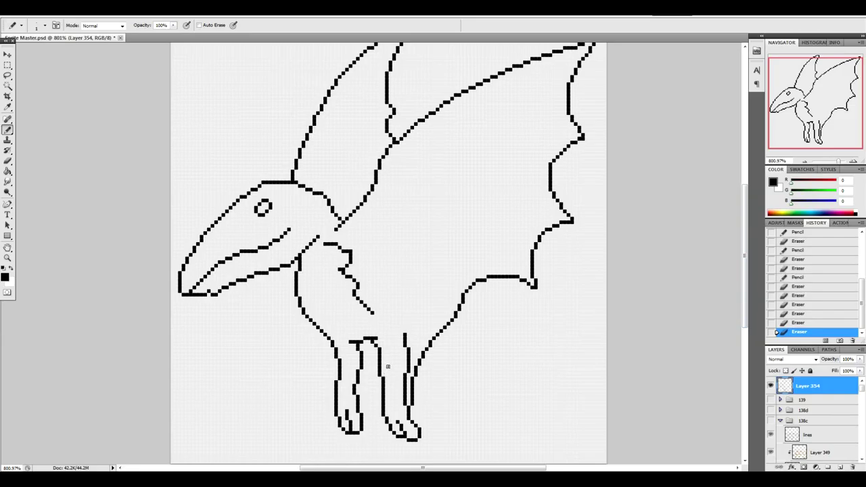
Draw the near wing's inner structure: a curved arm line from the shoulder to the outer edge, two ribs below it, and the body-side edge.
{"action": "left_click_drag", "start_coordinate": [745, 262], "coordinate": [742, 230]}
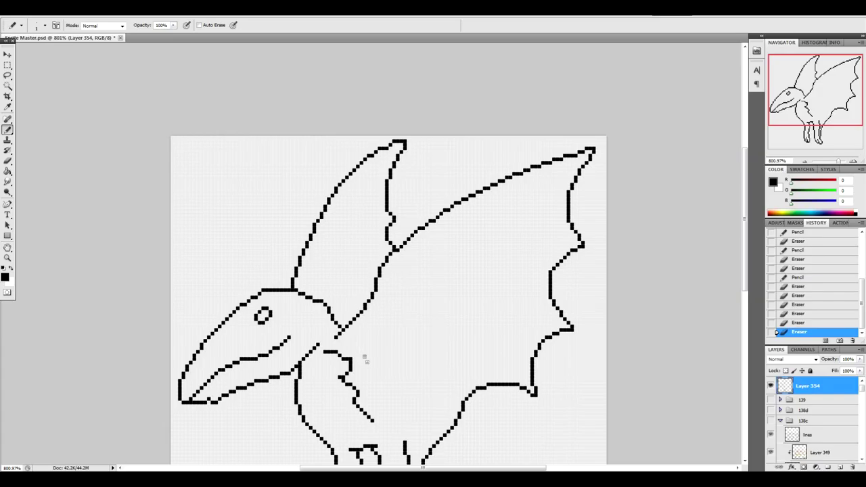
{"action": "mouse_move", "coordinate": [337, 336]}
{"action": "left_mouse_down"}
{"action": "mouse_move", "coordinate": [392, 376]}
{"action": "mouse_move", "coordinate": [414, 303]}
{"action": "mouse_move", "coordinate": [438, 276]}
{"action": "mouse_move", "coordinate": [567, 208]}
{"action": "left_mouse_up"}
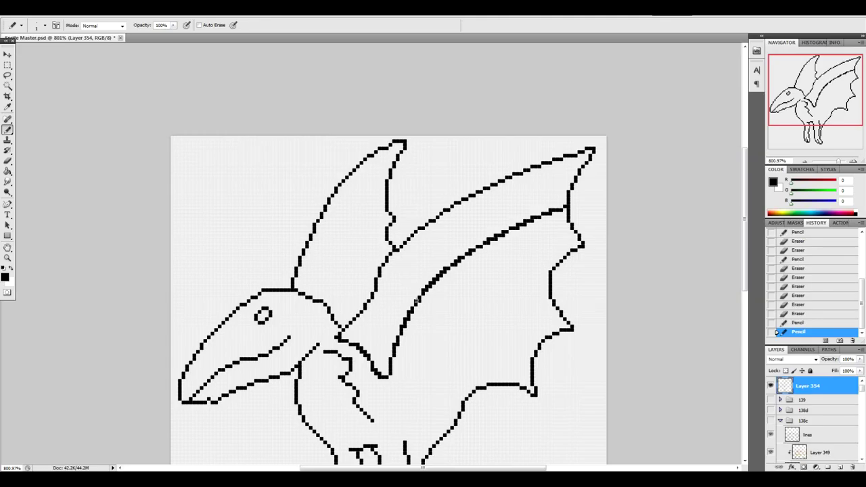
{"action": "left_click_drag", "start_coordinate": [415, 305], "coordinate": [550, 298]}
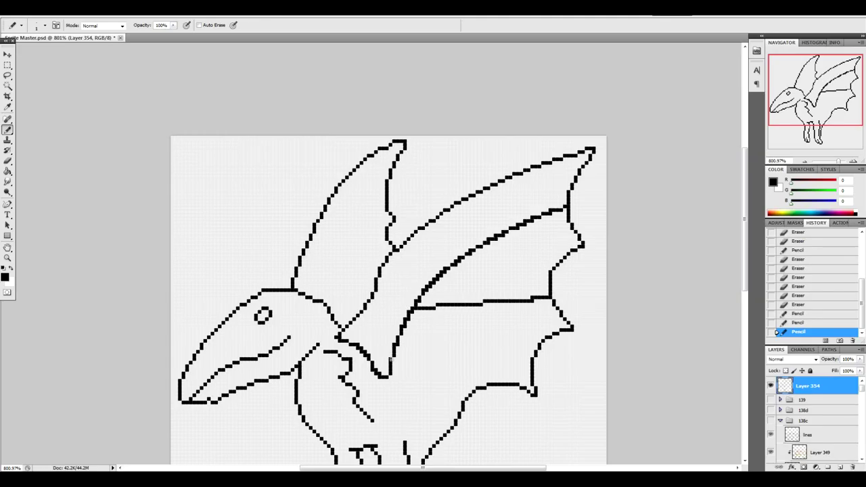
{"action": "mouse_move", "coordinate": [389, 359]}
{"action": "left_mouse_down"}
{"action": "mouse_move", "coordinate": [460, 359]}
{"action": "mouse_move", "coordinate": [502, 384]}
{"action": "left_mouse_up"}
{"action": "left_click_drag", "start_coordinate": [379, 379], "coordinate": [402, 443]}
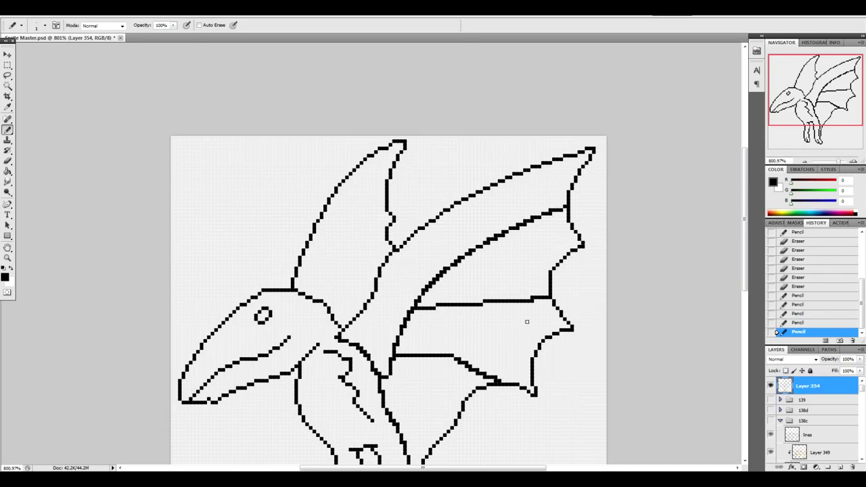
Draw two dividing lines from the curved arm line to the near wing's upper edge and thin the outer one to single pixels.
{"action": "left_click_drag", "start_coordinate": [429, 283], "coordinate": [430, 222]}
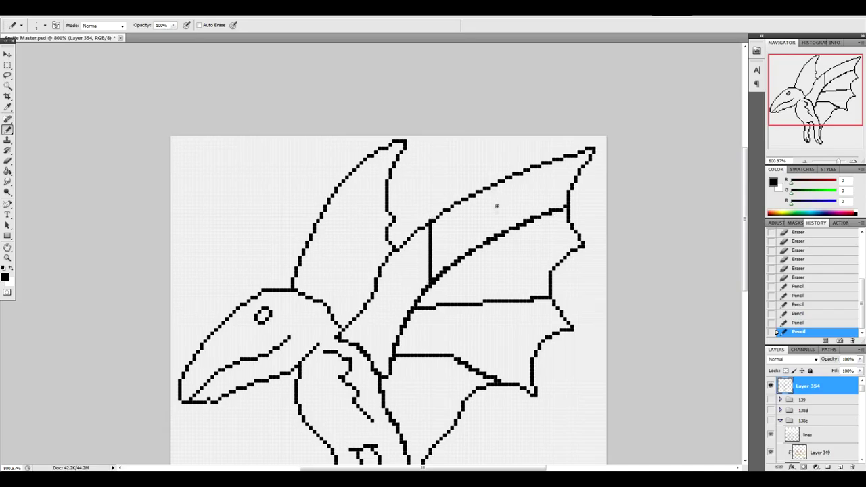
{"action": "mouse_move", "coordinate": [484, 241]}
{"action": "left_mouse_down"}
{"action": "mouse_move", "coordinate": [481, 225]}
{"action": "mouse_move", "coordinate": [510, 172]}
{"action": "left_mouse_up"}
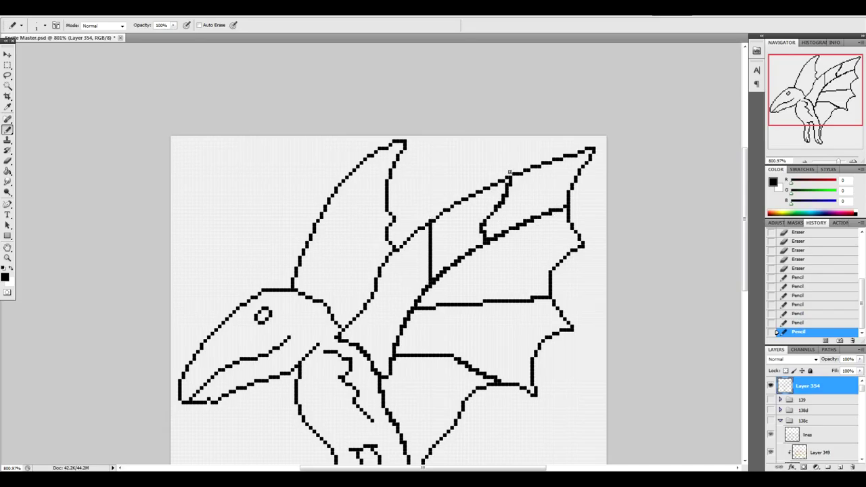
{"action": "key", "text": "e"}
{"action": "left_click", "coordinate": [509, 173]}
{"action": "left_click", "coordinate": [503, 198]}
{"action": "left_click", "coordinate": [498, 209]}
{"action": "left_click", "coordinate": [485, 228]}
{"action": "left_click", "coordinate": [487, 237]}
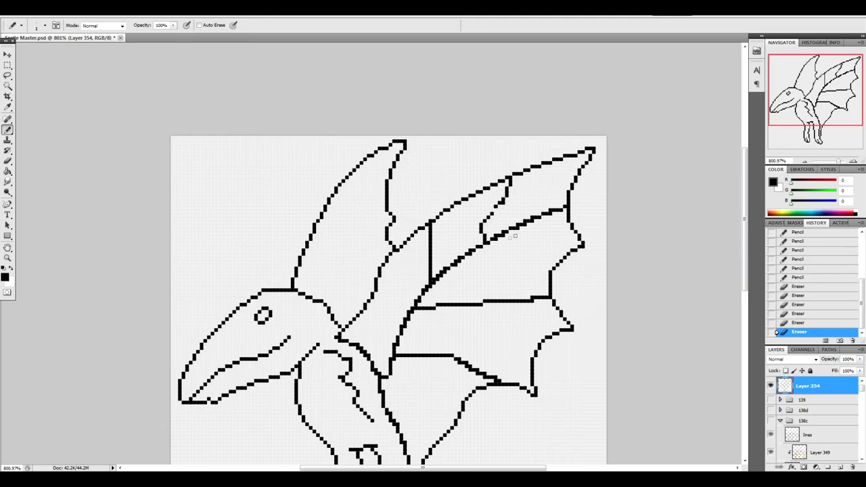
Thin the outer and middle stretches of the near wing's curved arm line to a single-pixel outline.
{"action": "left_click", "coordinate": [499, 237]}
{"action": "left_click", "coordinate": [508, 232]}
{"action": "left_click", "coordinate": [518, 229]}
{"action": "left_click", "coordinate": [526, 225]}
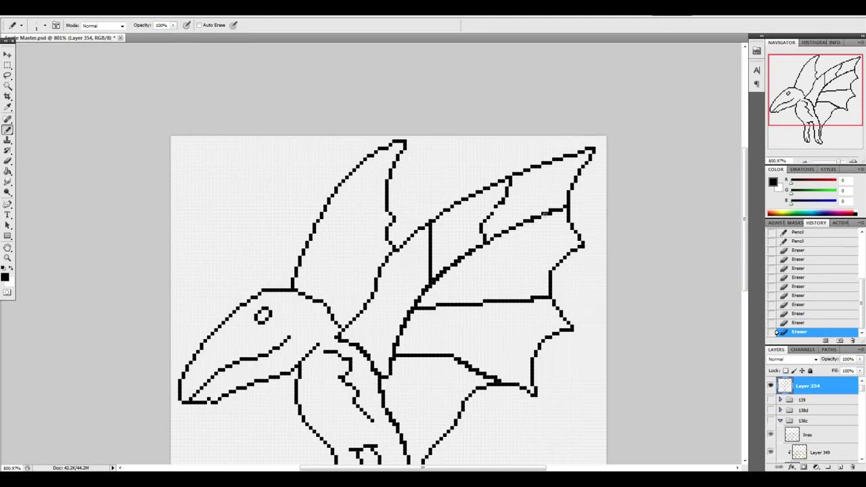
{"action": "left_click", "coordinate": [534, 221]}
{"action": "left_click", "coordinate": [564, 211]}
{"action": "left_click", "coordinate": [447, 268]}
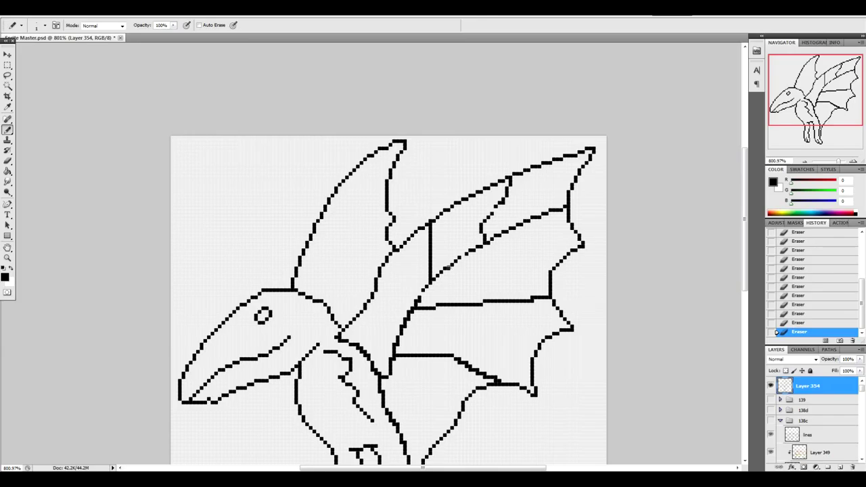
{"action": "left_click", "coordinate": [424, 291]}
{"action": "left_click", "coordinate": [463, 253]}
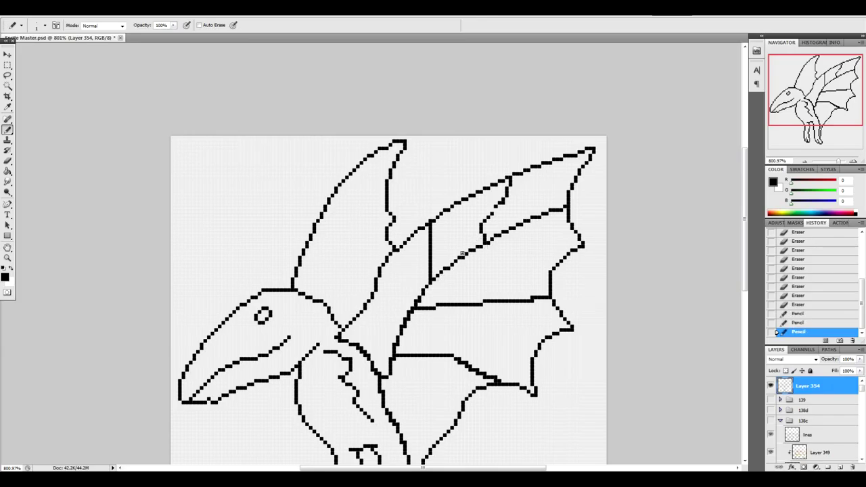
Erase the doubled pixels on the steep lower part of the curved arm line, down to the lowest rib.
{"action": "key", "text": "e"}
{"action": "left_click", "coordinate": [421, 303]}
{"action": "left_click", "coordinate": [415, 315]}
{"action": "left_click", "coordinate": [411, 316]}
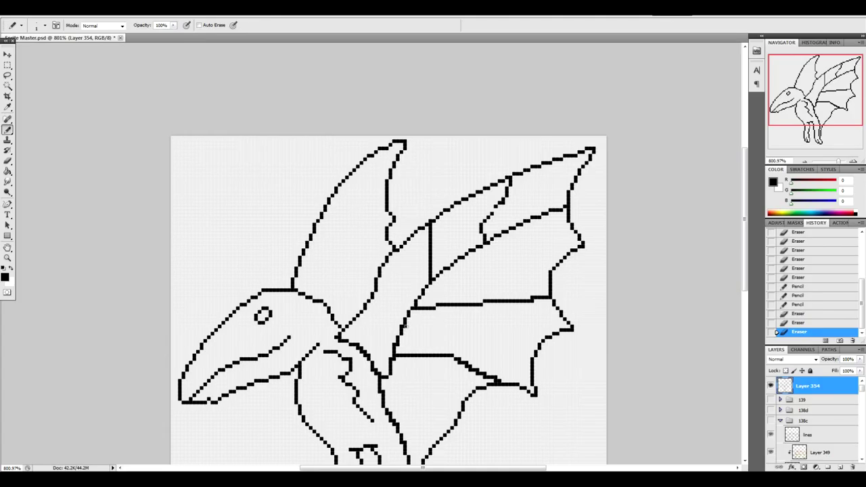
{"action": "left_click", "coordinate": [405, 329]}
{"action": "left_click", "coordinate": [398, 354]}
{"action": "left_click", "coordinate": [395, 357]}
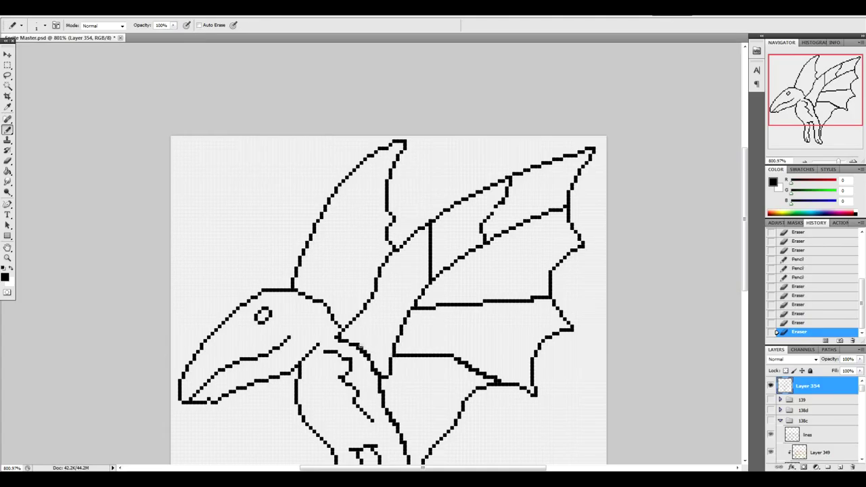
Thin the shoulder line behind the head and the near wing's two lower ribs to single pixels.
{"action": "left_click_drag", "start_coordinate": [361, 347], "coordinate": [369, 354]}
{"action": "left_click", "coordinate": [344, 340]}
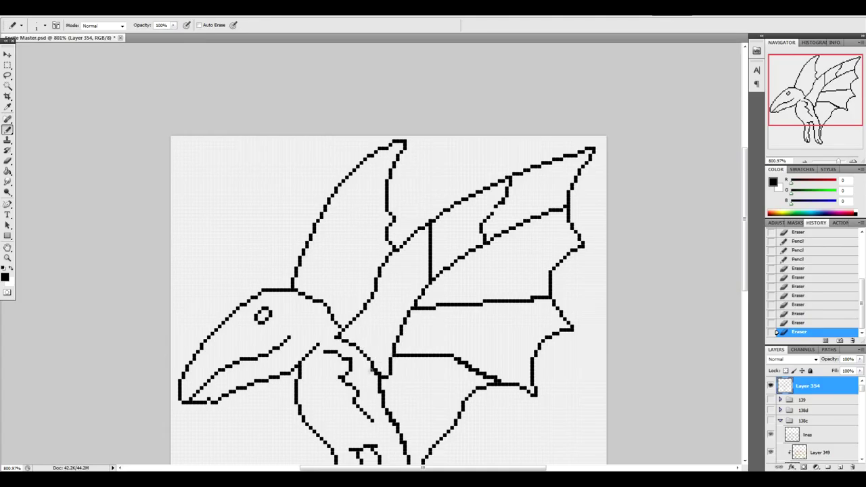
{"action": "left_click", "coordinate": [374, 374]}
{"action": "left_click", "coordinate": [457, 362]}
{"action": "left_click", "coordinate": [468, 370]}
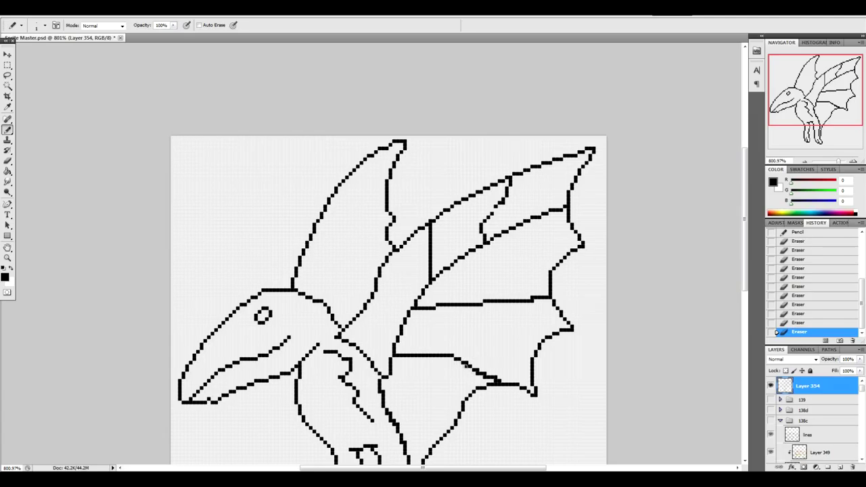
{"action": "left_click", "coordinate": [479, 375]}
{"action": "left_click", "coordinate": [534, 302]}
Draw a small oval spot beside the upper end of the near wing's inner dividing line.
{"action": "left_click", "coordinate": [437, 229]}
{"action": "left_click", "coordinate": [440, 232]}
{"action": "left_click", "coordinate": [444, 234]}
{"action": "left_click", "coordinate": [445, 230]}
{"action": "left_click", "coordinate": [444, 227]}
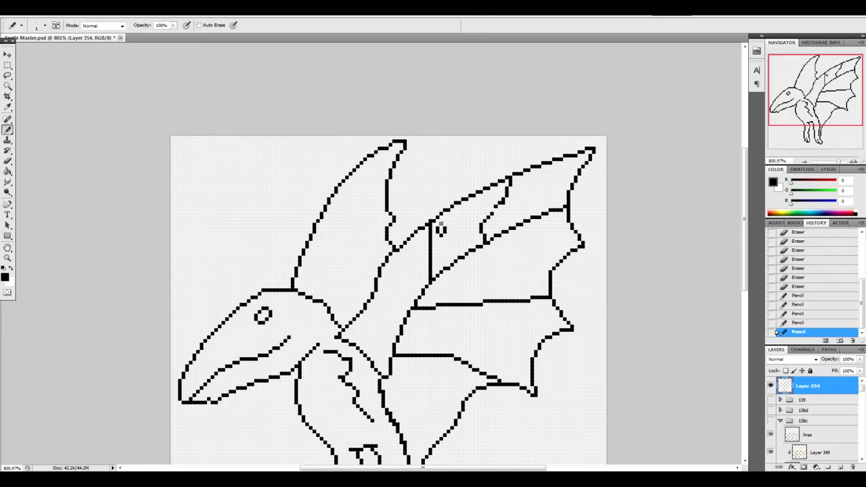
{"action": "left_click", "coordinate": [442, 222]}
Bend the near wing's outer dividing line slightly and draw a small oval spot beside its middle.
{"action": "left_click", "coordinate": [494, 210]}
{"action": "key", "text": "e"}
{"action": "left_click", "coordinate": [505, 202]}
{"action": "key", "text": "b"}
{"action": "left_click", "coordinate": [505, 213]}
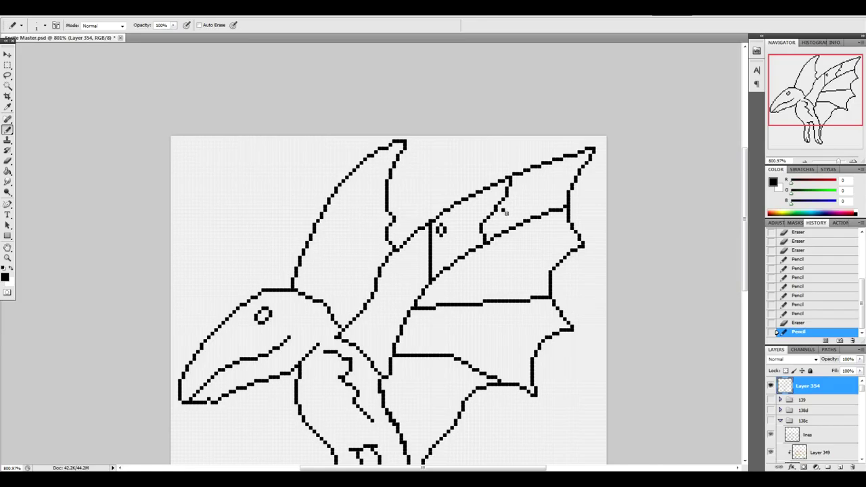
{"action": "left_click", "coordinate": [505, 209]}
{"action": "left_click", "coordinate": [504, 204]}
{"action": "left_click", "coordinate": [506, 202]}
{"action": "left_click", "coordinate": [510, 205]}
{"action": "left_click", "coordinate": [510, 209]}
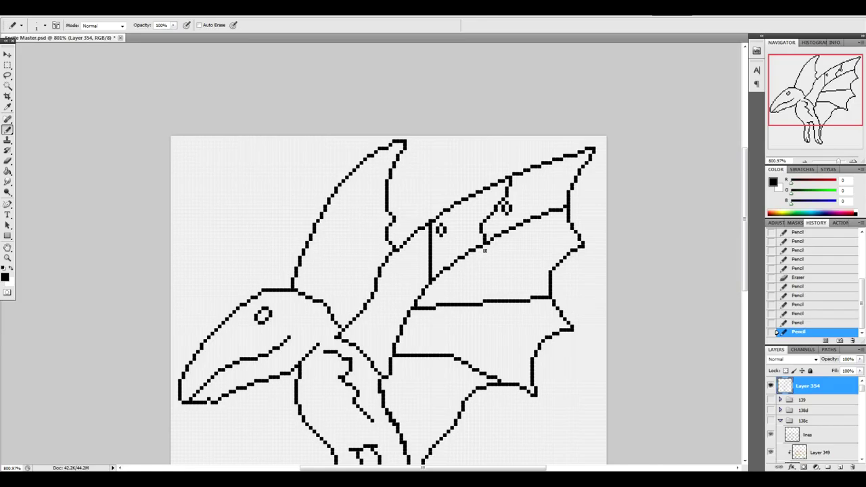
Draw a small oval spot just below the curved arm line where the outer dividing line meets it.
{"action": "left_click", "coordinate": [485, 255]}
{"action": "left_click", "coordinate": [484, 251]}
{"action": "left_click", "coordinate": [484, 248]}
{"action": "left_click", "coordinate": [486, 243]}
{"action": "key", "text": "e"}
{"action": "left_click", "coordinate": [486, 250]}
{"action": "left_click", "coordinate": [491, 254]}
{"action": "left_click", "coordinate": [490, 258]}
{"action": "left_click", "coordinate": [487, 259]}
Draw a small oval spot hanging below the middle of the near wing's middle rib.
{"action": "left_click", "coordinate": [481, 313]}
{"action": "left_click", "coordinate": [486, 309]}
{"action": "left_click", "coordinate": [488, 312]}
{"action": "left_click", "coordinate": [488, 318]}
{"action": "left_click", "coordinate": [485, 322]}
{"action": "left_click", "coordinate": [484, 311]}
{"action": "left_click", "coordinate": [484, 317]}
{"action": "left_click", "coordinate": [485, 317]}
{"action": "left_click", "coordinate": [488, 321]}
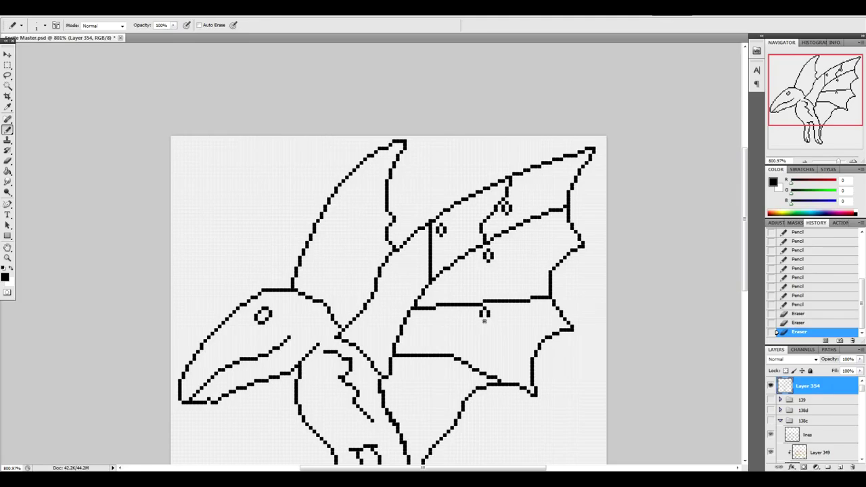
{"action": "left_click", "coordinate": [484, 321]}
Draw a small oval spot below the bend in the lowest rib and erase the stray pixel under the middle rib's spot.
{"action": "left_click", "coordinate": [445, 366]}
{"action": "left_click", "coordinate": [445, 369]}
{"action": "left_click", "coordinate": [448, 372]}
{"action": "left_click", "coordinate": [450, 371]}
{"action": "left_click", "coordinate": [450, 365]}
{"action": "left_click", "coordinate": [453, 361]}
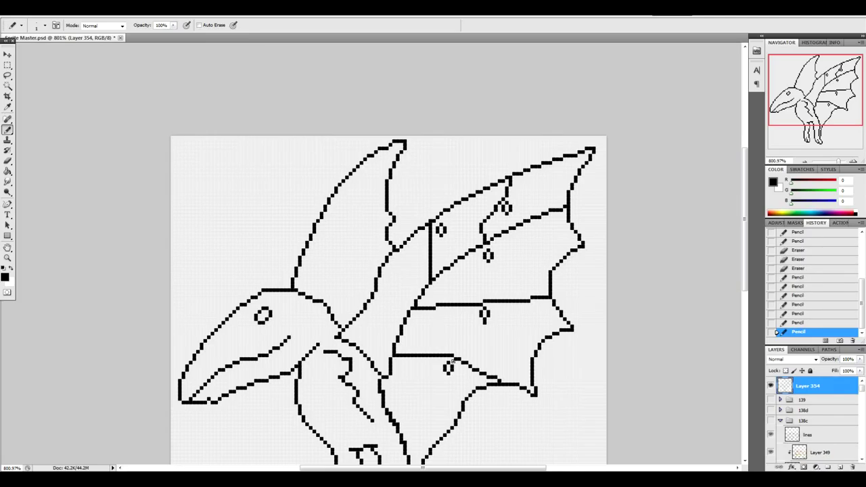
{"action": "left_click", "coordinate": [485, 322]}
Draw a small oval spot inside the near wing's arm, beside the start of the middle rib.
{"action": "left_click", "coordinate": [398, 306]}
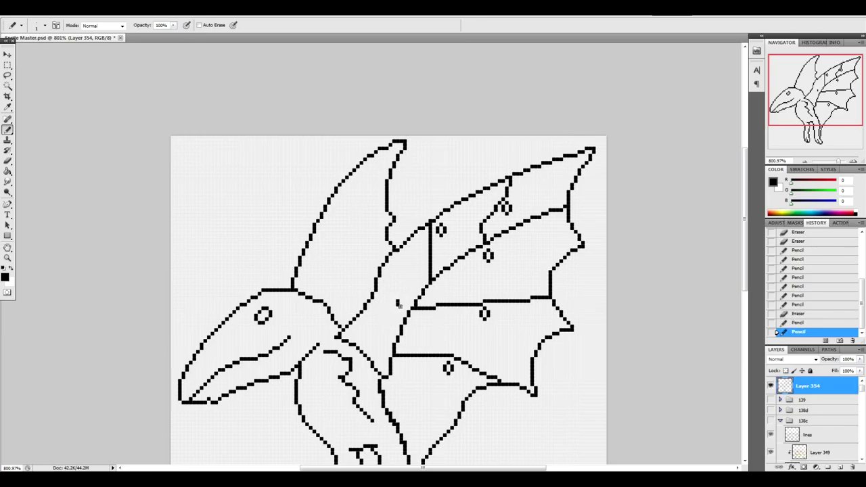
{"action": "left_click", "coordinate": [403, 305]}
{"action": "left_click", "coordinate": [403, 299]}
{"action": "left_click", "coordinate": [401, 296]}
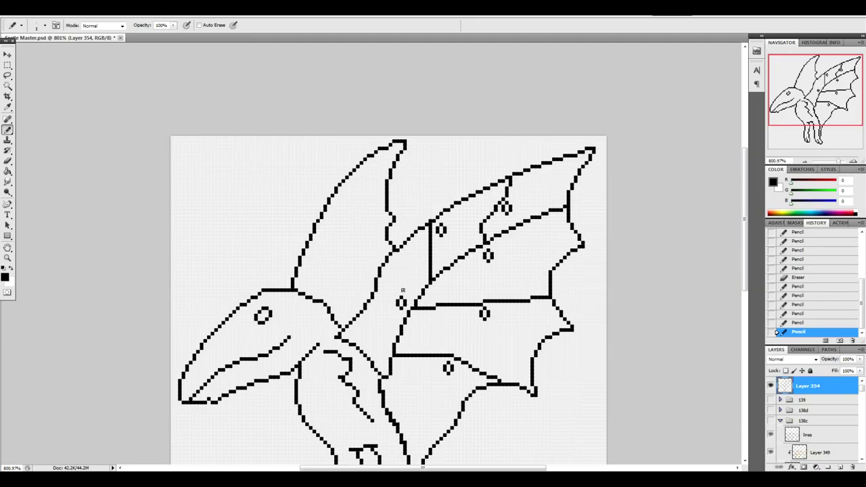
Thin the line between the body and the near wing membrane to single pixels down to the hind leg.
{"action": "left_click_drag", "start_coordinate": [745, 284], "coordinate": [744, 313]}
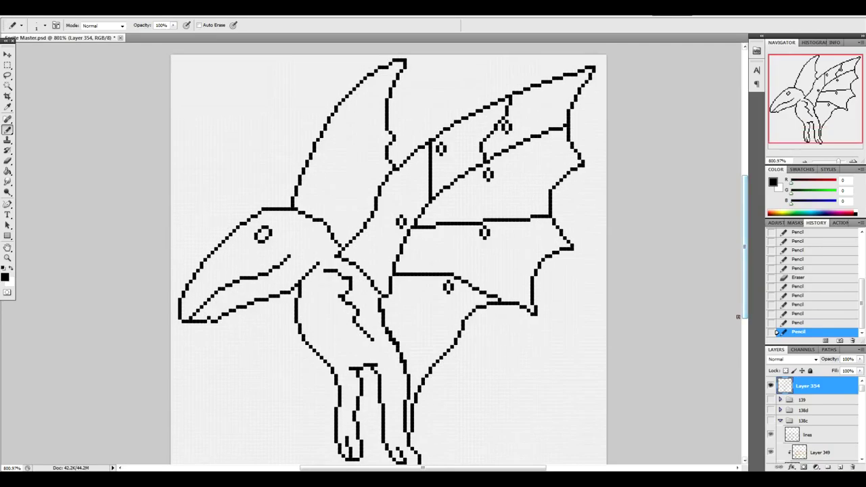
{"action": "key", "text": "e"}
{"action": "left_click", "coordinate": [392, 333]}
{"action": "left_click", "coordinate": [397, 341]}
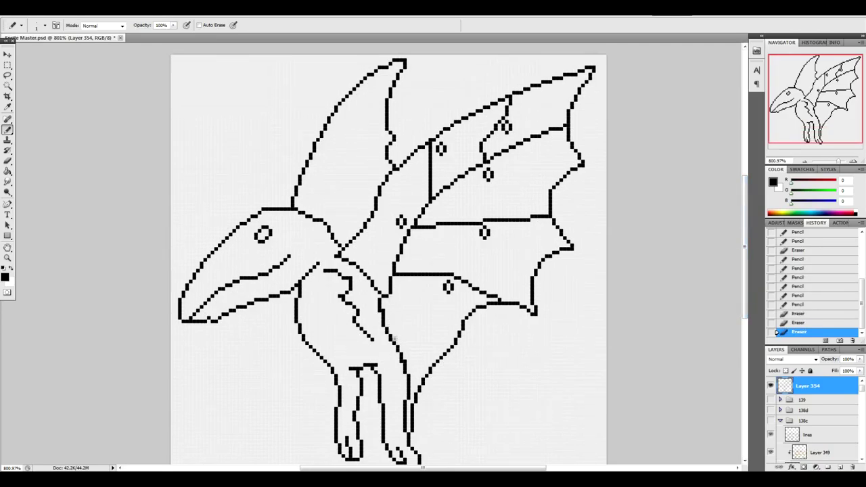
{"action": "left_click", "coordinate": [402, 348]}
{"action": "left_click", "coordinate": [402, 354]}
{"action": "left_click", "coordinate": [404, 358]}
Draw the far wing's inner arm line from its base with ribs and dividing lines reaching its edges.
{"action": "left_click_drag", "start_coordinate": [745, 286], "coordinate": [745, 254]}
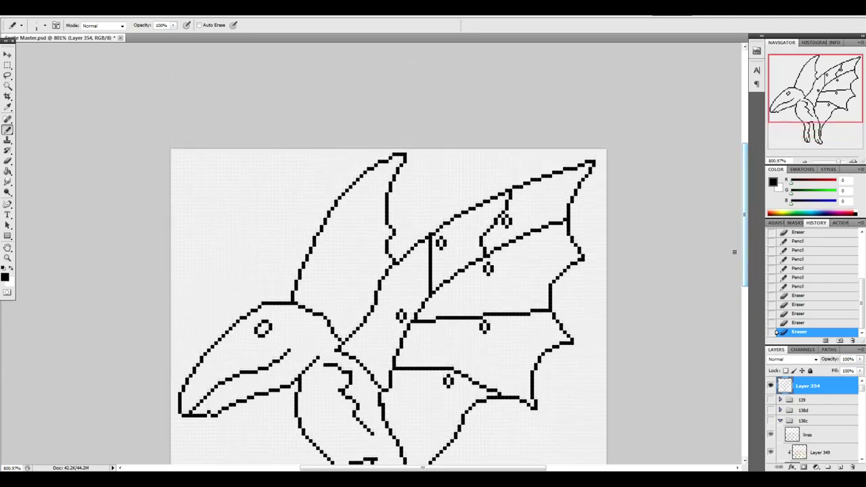
{"action": "left_click", "coordinate": [346, 326]}
{"action": "mouse_move", "coordinate": [348, 325]}
{"action": "left_mouse_down"}
{"action": "mouse_move", "coordinate": [332, 271]}
{"action": "mouse_move", "coordinate": [337, 259]}
{"action": "mouse_move", "coordinate": [337, 281]}
{"action": "mouse_move", "coordinate": [387, 236]}
{"action": "mouse_move", "coordinate": [364, 225]}
{"action": "mouse_move", "coordinate": [357, 183]}
{"action": "left_mouse_up"}
{"action": "left_click_drag", "start_coordinate": [331, 261], "coordinate": [316, 228]}
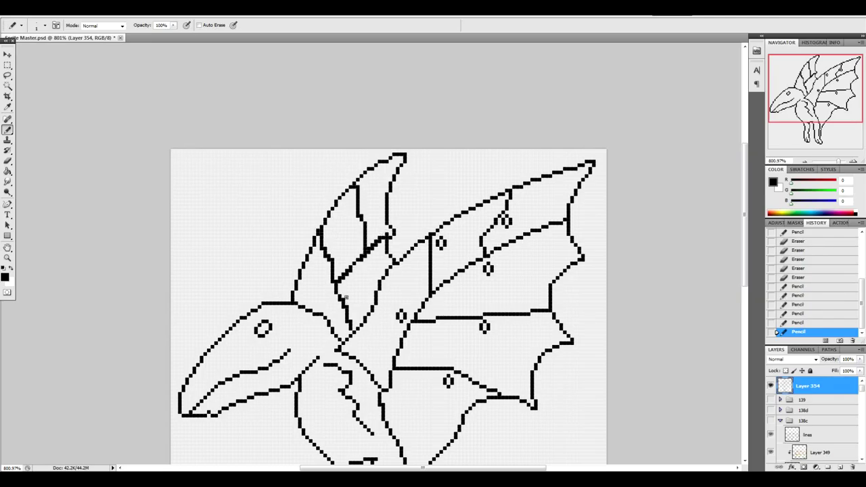
Thin the far wing's inner arm line and the rib reaching its notched edge to single pixels.
{"action": "left_click", "coordinate": [347, 307]}
{"action": "left_click", "coordinate": [346, 304]}
{"action": "left_click", "coordinate": [345, 300]}
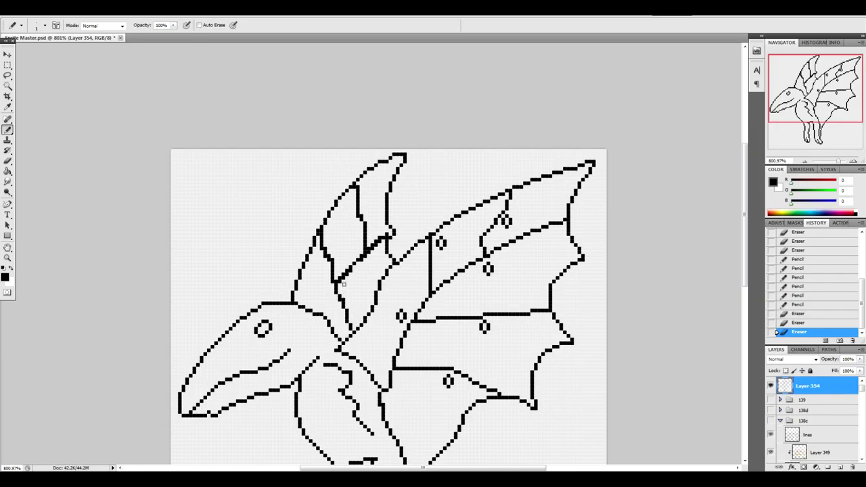
{"action": "left_click_drag", "start_coordinate": [341, 283], "coordinate": [382, 242]}
{"action": "left_click", "coordinate": [352, 272]}
{"action": "left_click", "coordinate": [367, 254]}
{"action": "left_click", "coordinate": [387, 235]}
{"action": "left_click", "coordinate": [389, 230]}
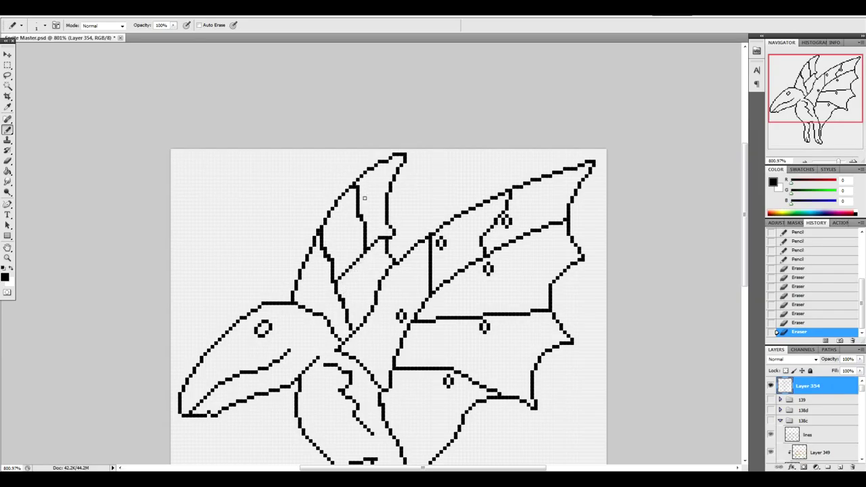
Erase the doubled pixels on the two dividing lines between the far wing's rib and its leading edge.
{"action": "left_click", "coordinate": [358, 217]}
{"action": "left_click", "coordinate": [362, 221]}
{"action": "left_click", "coordinate": [321, 231]}
{"action": "left_click", "coordinate": [323, 234]}
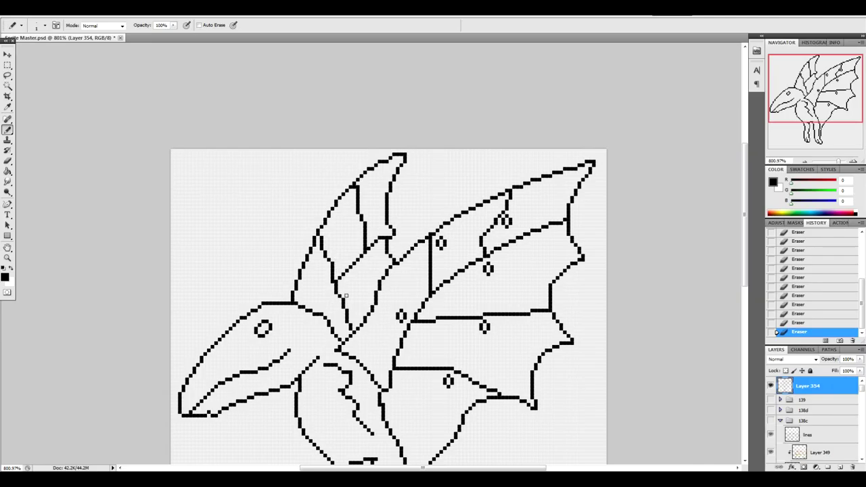
Draw a small oval spot beside the upper dividing line near the far wing's tip.
{"action": "left_click", "coordinate": [368, 201]}
{"action": "left_click", "coordinate": [368, 205]}
{"action": "left_click", "coordinate": [365, 206]}
{"action": "left_click", "coordinate": [367, 210]}
{"action": "left_click", "coordinate": [370, 211]}
{"action": "left_click", "coordinate": [372, 207]}
{"action": "left_click", "coordinate": [371, 202]}
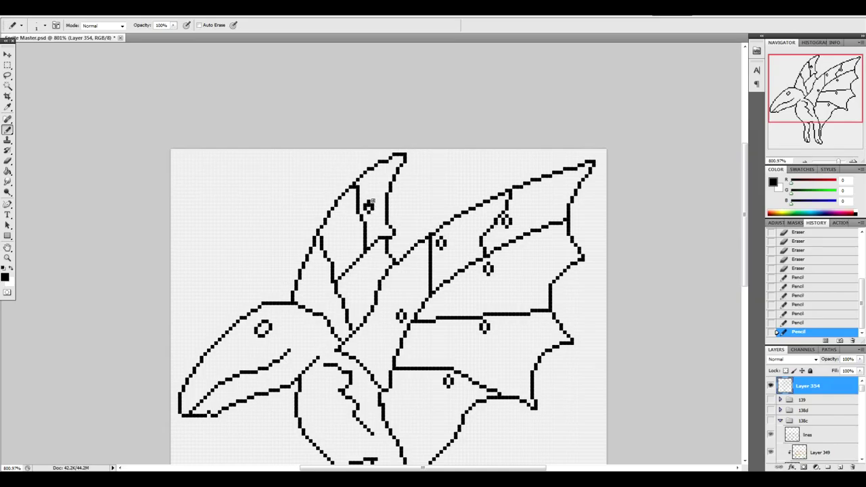
{"action": "left_click", "coordinate": [368, 203]}
Draw a small oval spot just below the far wing's rib and erase the stray pixels around it.
{"action": "left_click", "coordinate": [363, 269]}
{"action": "left_click", "coordinate": [361, 273]}
{"action": "left_click", "coordinate": [365, 275]}
{"action": "left_click", "coordinate": [367, 272]}
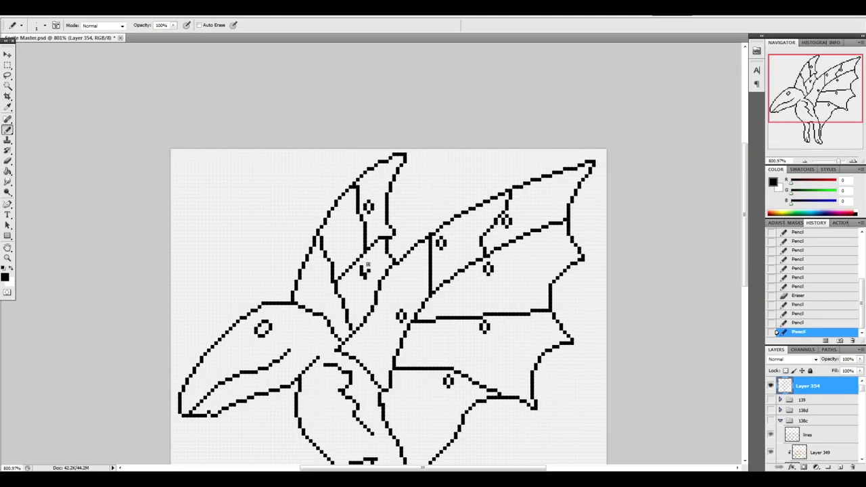
{"action": "left_click", "coordinate": [362, 274]}
{"action": "left_click", "coordinate": [370, 272]}
{"action": "left_click", "coordinate": [365, 273]}
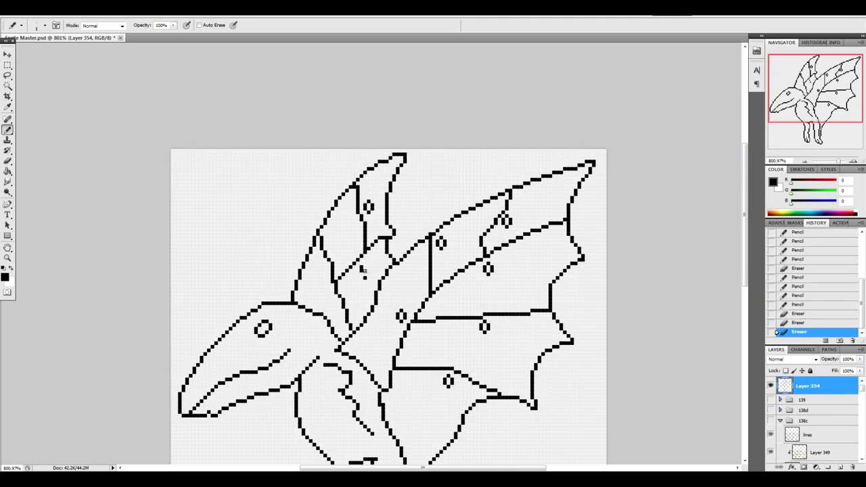
{"action": "left_click", "coordinate": [362, 273]}
{"action": "left_click", "coordinate": [368, 274]}
{"action": "left_click", "coordinate": [368, 270]}
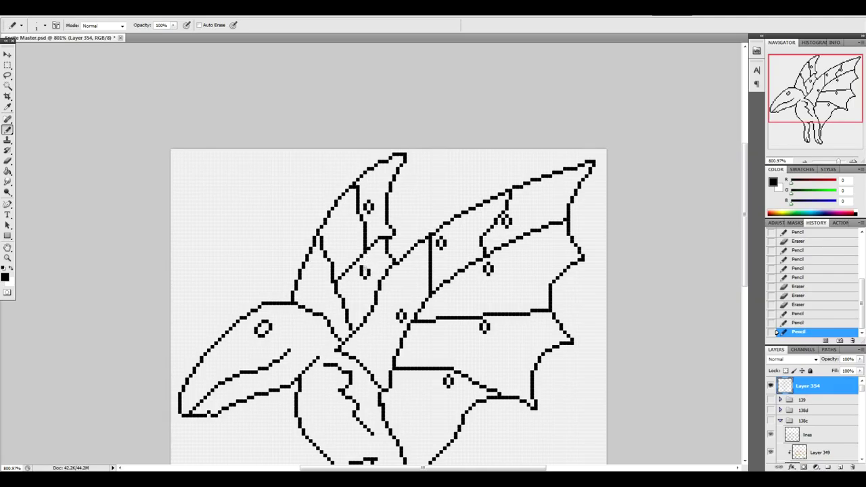
{"action": "left_click", "coordinate": [364, 264]}
{"action": "left_click", "coordinate": [359, 267]}
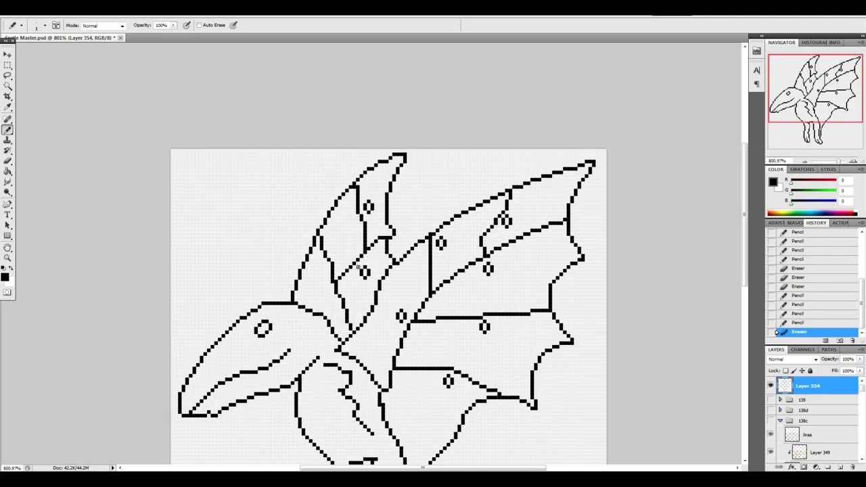
Draw a small oval spot beside the far wing's inner arm line near its base and erase excess pixels on the dividing lines.
{"action": "left_click", "coordinate": [331, 299]}
{"action": "left_click", "coordinate": [328, 305]}
{"action": "left_click", "coordinate": [332, 310]}
{"action": "left_click", "coordinate": [332, 310]}
{"action": "left_click_drag", "start_coordinate": [336, 307], "coordinate": [336, 303]}
{"action": "left_click", "coordinate": [332, 300]}
{"action": "left_click", "coordinate": [330, 281]}
{"action": "left_click", "coordinate": [361, 183]}
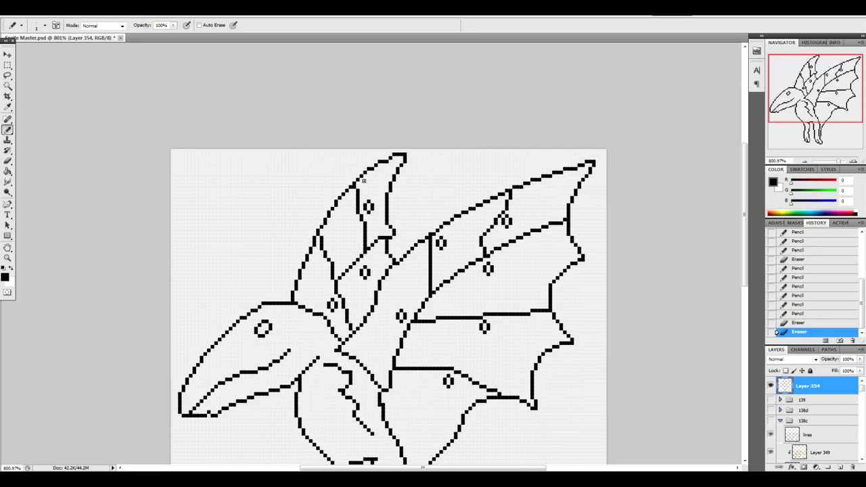
{"action": "left_click", "coordinate": [363, 182]}
Redraw the eye as a larger circle with small points on its four sides.
{"action": "scroll", "coordinate": [363, 181], "scroll_direction": "down", "scroll_amount": 3}
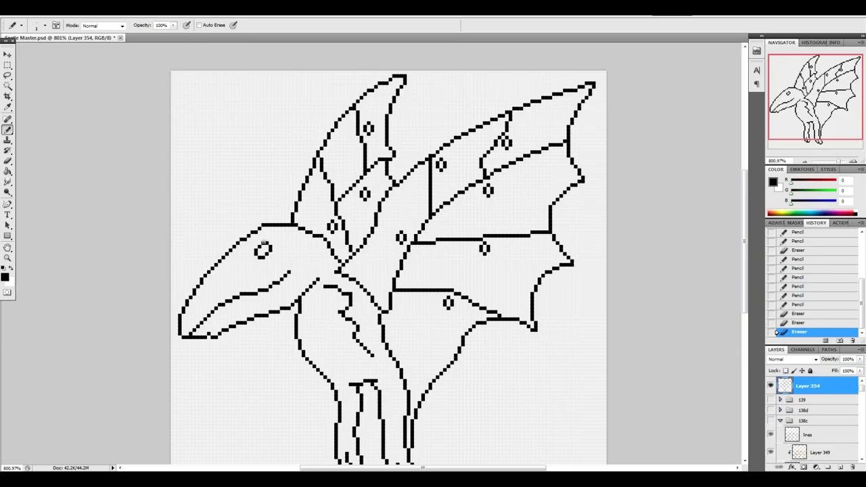
{"action": "mouse_move", "coordinate": [263, 246]}
{"action": "left_mouse_down"}
{"action": "mouse_move", "coordinate": [267, 254]}
{"action": "mouse_move", "coordinate": [265, 241]}
{"action": "mouse_move", "coordinate": [255, 253]}
{"action": "mouse_move", "coordinate": [271, 247]}
{"action": "mouse_move", "coordinate": [265, 236]}
{"action": "mouse_move", "coordinate": [256, 241]}
{"action": "left_mouse_up"}
{"action": "key", "text": "b"}
{"action": "left_click", "coordinate": [263, 239]}
{"action": "left_click", "coordinate": [263, 237]}
{"action": "left_click", "coordinate": [264, 257]}
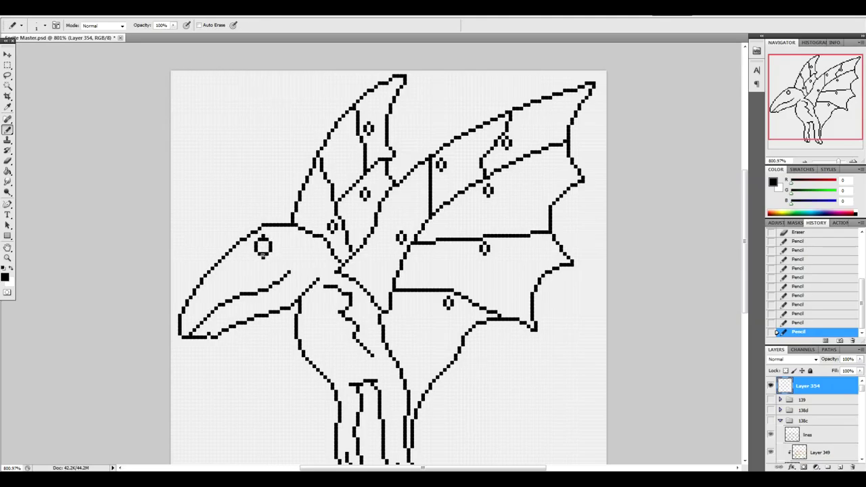
{"action": "left_click_drag", "start_coordinate": [252, 250], "coordinate": [252, 245]}
Extend the upper mouth line in a curve down to the corner of the jaw, erasing the excess pixels.
{"action": "key", "text": "h"}
{"action": "left_click", "coordinate": [317, 215]}
{"action": "left_click_drag", "start_coordinate": [744, 228], "coordinate": [740, 257]}
{"action": "key", "text": "h"}
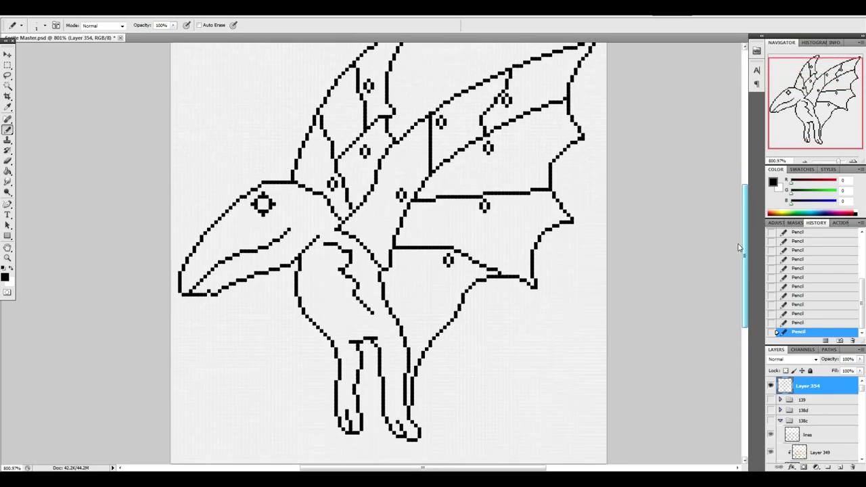
{"action": "left_click", "coordinate": [736, 246]}
{"action": "key", "text": "h"}
{"action": "left_click", "coordinate": [344, 215]}
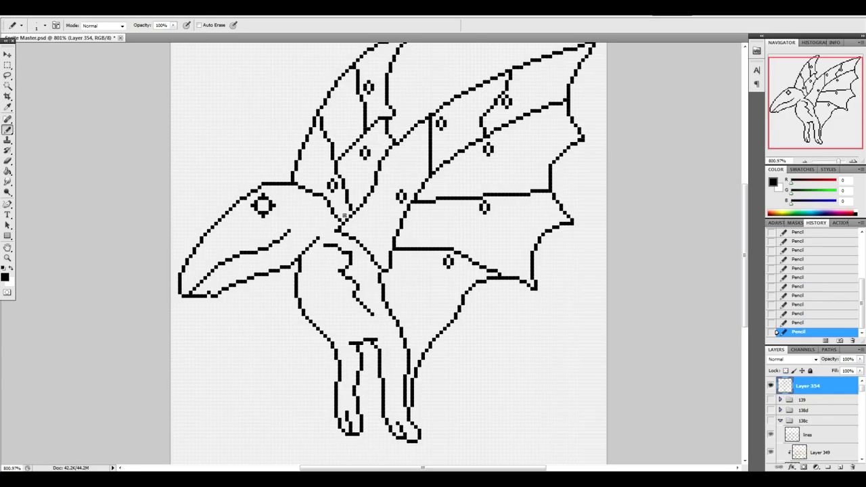
{"action": "left_click_drag", "start_coordinate": [746, 264], "coordinate": [739, 292]}
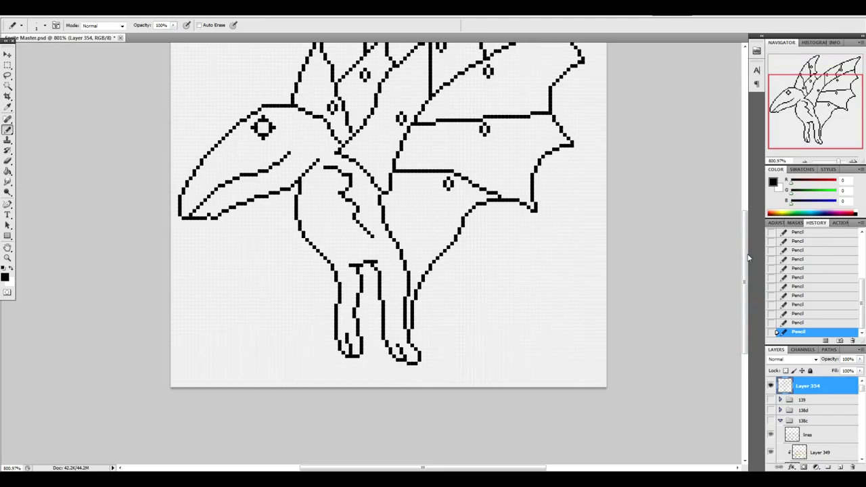
{"action": "left_click_drag", "start_coordinate": [747, 257], "coordinate": [746, 230]}
{"action": "mouse_move", "coordinate": [292, 234]}
{"action": "left_mouse_down"}
{"action": "mouse_move", "coordinate": [316, 235]}
{"action": "mouse_move", "coordinate": [301, 233]}
{"action": "left_mouse_up"}
{"action": "left_click", "coordinate": [313, 239]}
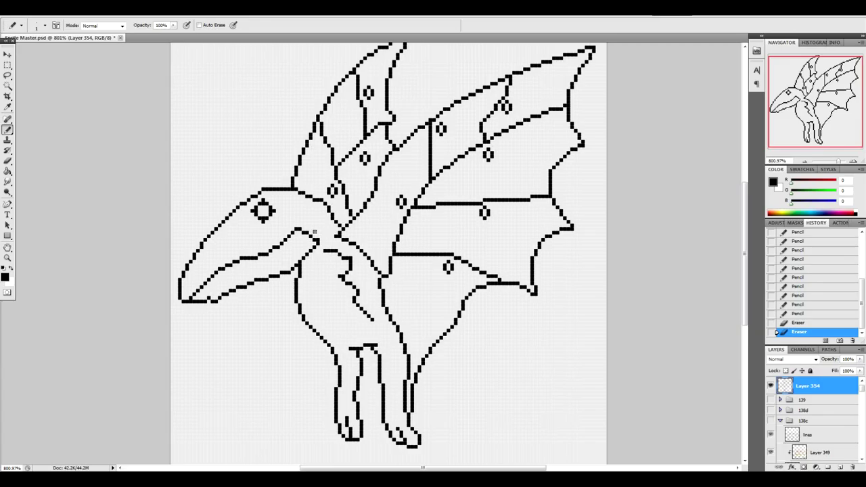
Try short slanted dividing lines across the band between the mouth lines, and undo them.
{"action": "mouse_move", "coordinate": [212, 279]}
{"action": "left_mouse_down"}
{"action": "mouse_move", "coordinate": [239, 278]}
{"action": "mouse_move", "coordinate": [239, 264]}
{"action": "mouse_move", "coordinate": [269, 262]}
{"action": "mouse_move", "coordinate": [264, 254]}
{"action": "mouse_move", "coordinate": [308, 248]}
{"action": "left_mouse_up"}
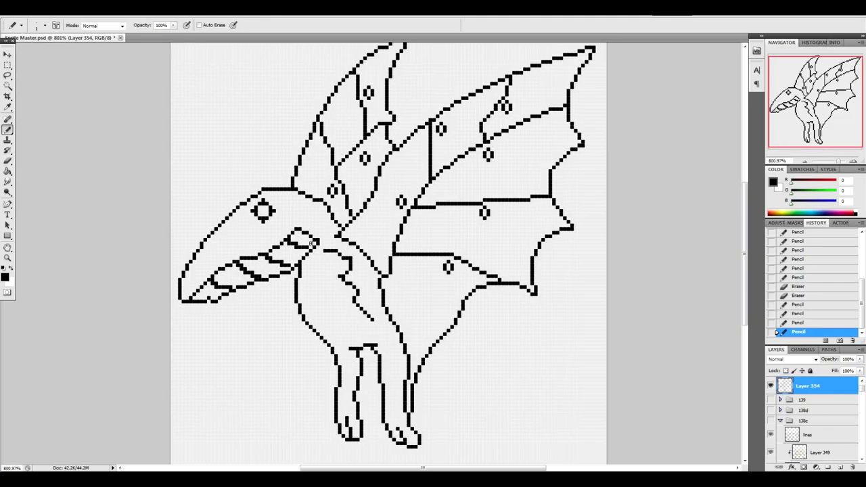
{"action": "key", "text": "ctrl+alt+z"}
{"action": "key", "text": "ctrl+alt+z"}
{"action": "key", "text": "ctrl+alt+z"}
{"action": "key", "text": "ctrl+alt+z"}
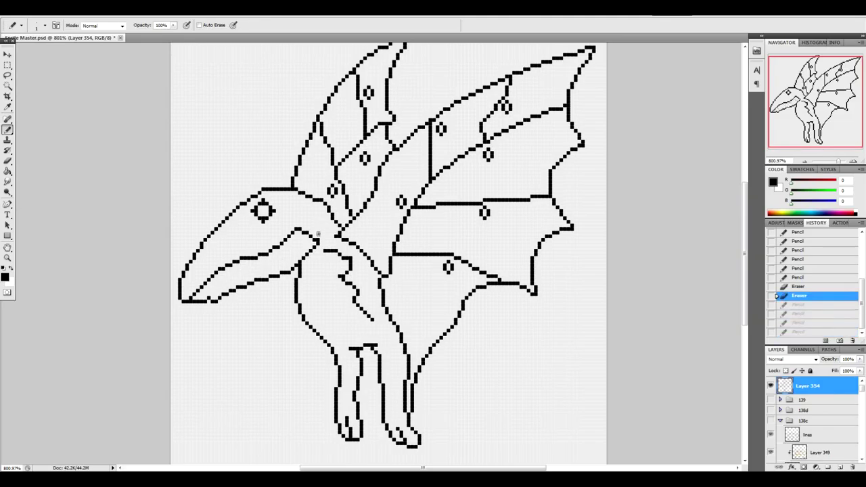
Clean up the pixels at the mouth corner and nudge the creature's line art slightly down and left.
{"action": "left_click", "coordinate": [317, 233]}
{"action": "key", "text": "e"}
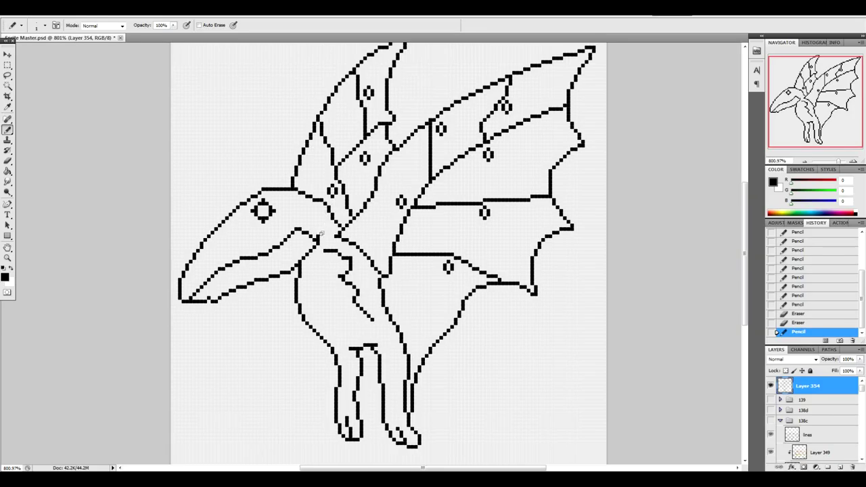
{"action": "left_click", "coordinate": [321, 234]}
{"action": "left_click", "coordinate": [10, 55]}
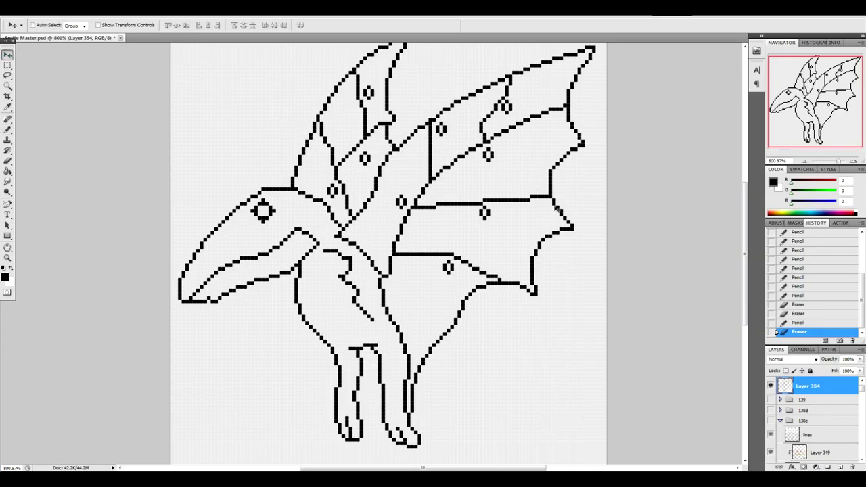
{"action": "left_click_drag", "start_coordinate": [558, 211], "coordinate": [554, 214]}
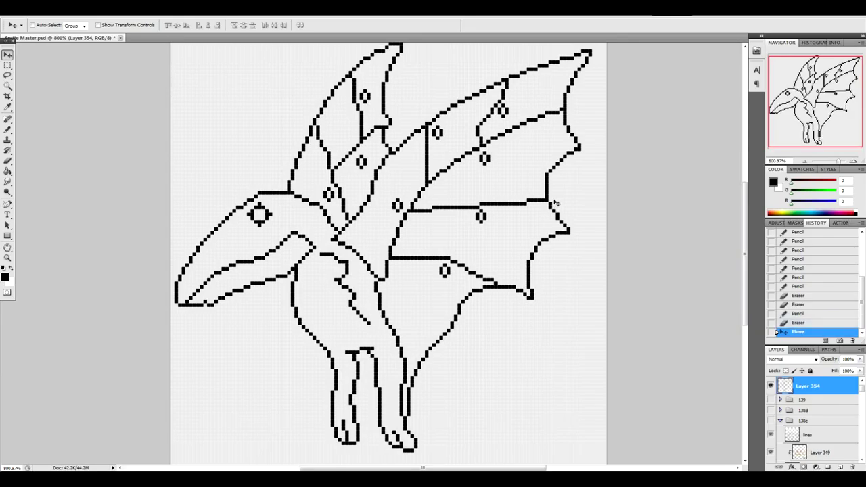
Try long curved streamers with the pencil hanging from the near wing's two lower tips, and undo them.
{"action": "left_click", "coordinate": [7, 130]}
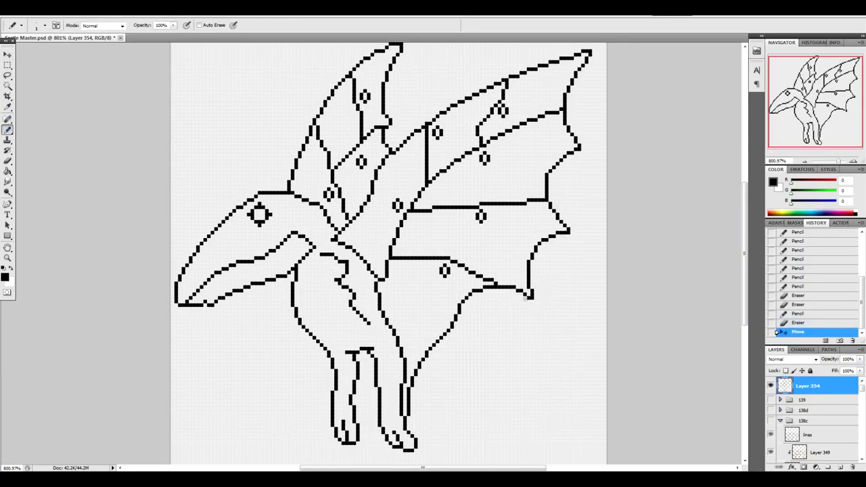
{"action": "mouse_move", "coordinate": [522, 295]}
{"action": "left_mouse_down"}
{"action": "mouse_move", "coordinate": [503, 356]}
{"action": "mouse_move", "coordinate": [536, 310]}
{"action": "mouse_move", "coordinate": [516, 352]}
{"action": "mouse_move", "coordinate": [519, 386]}
{"action": "mouse_move", "coordinate": [532, 406]}
{"action": "mouse_move", "coordinate": [509, 376]}
{"action": "mouse_move", "coordinate": [541, 410]}
{"action": "left_mouse_up"}
{"action": "mouse_move", "coordinate": [563, 233]}
{"action": "left_mouse_down"}
{"action": "mouse_move", "coordinate": [574, 263]}
{"action": "mouse_move", "coordinate": [563, 311]}
{"action": "mouse_move", "coordinate": [586, 248]}
{"action": "mouse_move", "coordinate": [590, 277]}
{"action": "mouse_move", "coordinate": [567, 344]}
{"action": "left_mouse_up"}
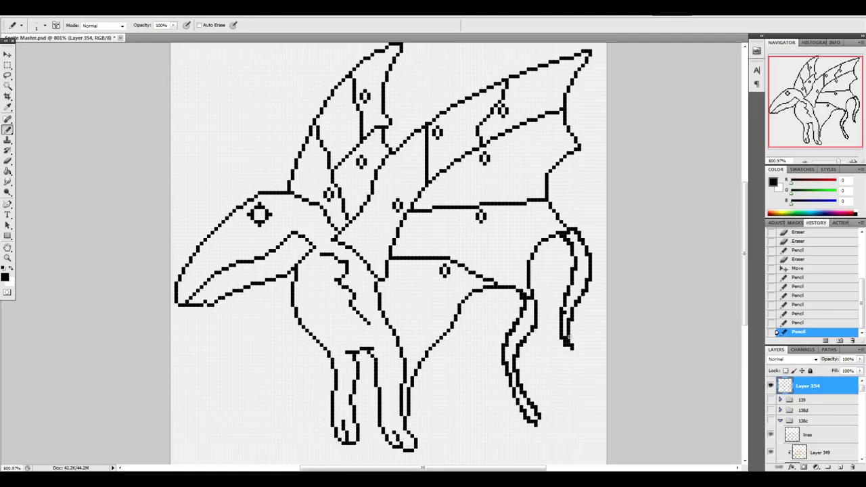
{"action": "key", "text": "ctrl+alt+z"}
{"action": "key", "text": "ctrl+alt+z"}
{"action": "key", "text": "ctrl+alt+z"}
{"action": "key", "text": "ctrl+alt+z"}
{"action": "key", "text": "ctrl+alt+z"}
{"action": "key", "text": "ctrl+alt+z"}
{"action": "key", "text": "ctrl+alt+z"}
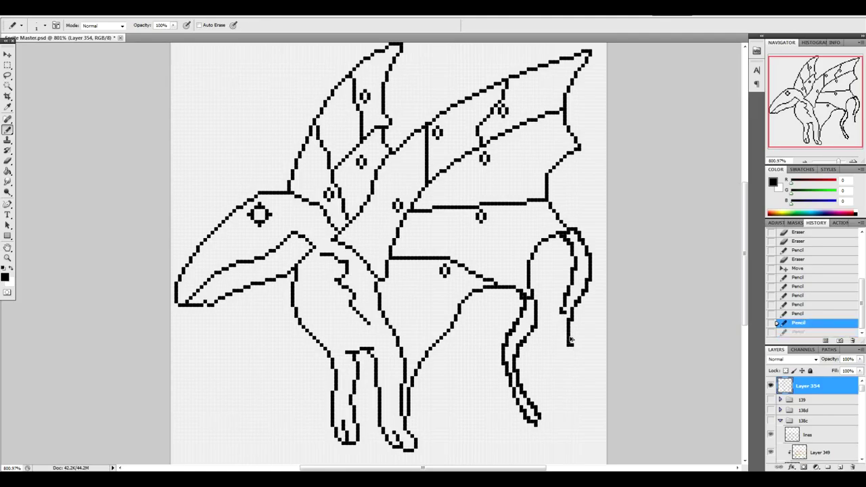
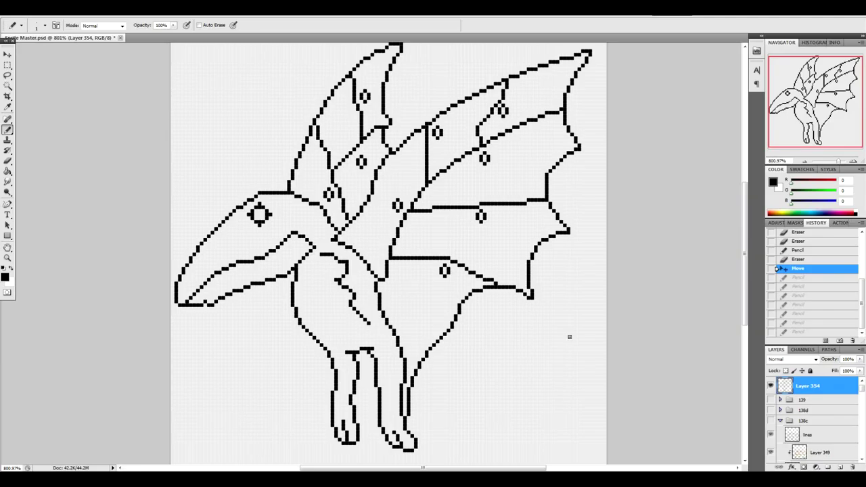
Try replacing the chest's zigzag line with shaggy fur strokes across the chest and down the front of the neck.
{"action": "mouse_move", "coordinate": [323, 255]}
{"action": "left_mouse_down"}
{"action": "mouse_move", "coordinate": [347, 263]}
{"action": "mouse_move", "coordinate": [347, 288]}
{"action": "mouse_move", "coordinate": [368, 323]}
{"action": "mouse_move", "coordinate": [357, 307]}
{"action": "left_mouse_up"}
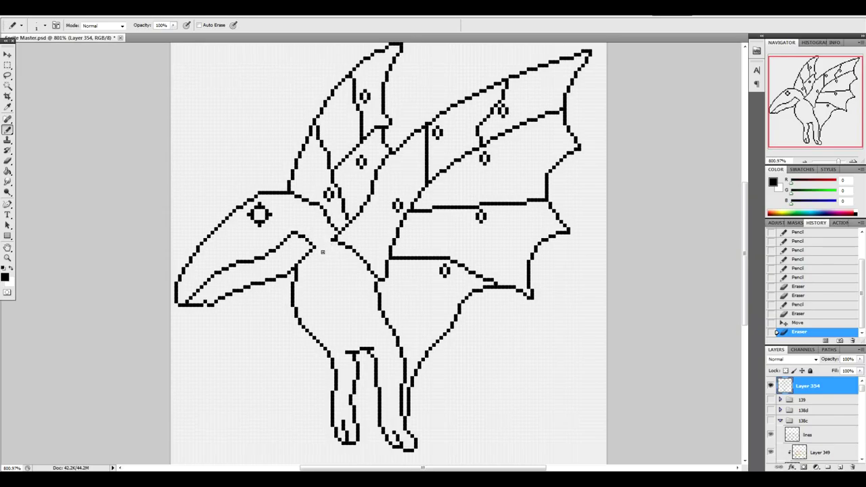
{"action": "mouse_move", "coordinate": [321, 248]}
{"action": "left_mouse_down"}
{"action": "mouse_move", "coordinate": [344, 261]}
{"action": "mouse_move", "coordinate": [333, 268]}
{"action": "mouse_move", "coordinate": [361, 296]}
{"action": "mouse_move", "coordinate": [339, 293]}
{"action": "mouse_move", "coordinate": [360, 306]}
{"action": "left_mouse_up"}
{"action": "left_click_drag", "start_coordinate": [354, 306], "coordinate": [377, 338]}
{"action": "mouse_move", "coordinate": [293, 271]}
{"action": "left_mouse_down"}
{"action": "mouse_move", "coordinate": [274, 312]}
{"action": "mouse_move", "coordinate": [294, 287]}
{"action": "mouse_move", "coordinate": [285, 348]}
{"action": "left_mouse_up"}
{"action": "left_click_drag", "start_coordinate": [312, 305], "coordinate": [302, 322]}
{"action": "mouse_move", "coordinate": [307, 318]}
{"action": "left_mouse_down"}
{"action": "mouse_move", "coordinate": [303, 379]}
{"action": "mouse_move", "coordinate": [306, 370]}
{"action": "left_mouse_up"}
{"action": "left_click_drag", "start_coordinate": [322, 347], "coordinate": [321, 380]}
{"action": "left_click_drag", "start_coordinate": [337, 318], "coordinate": [325, 369]}
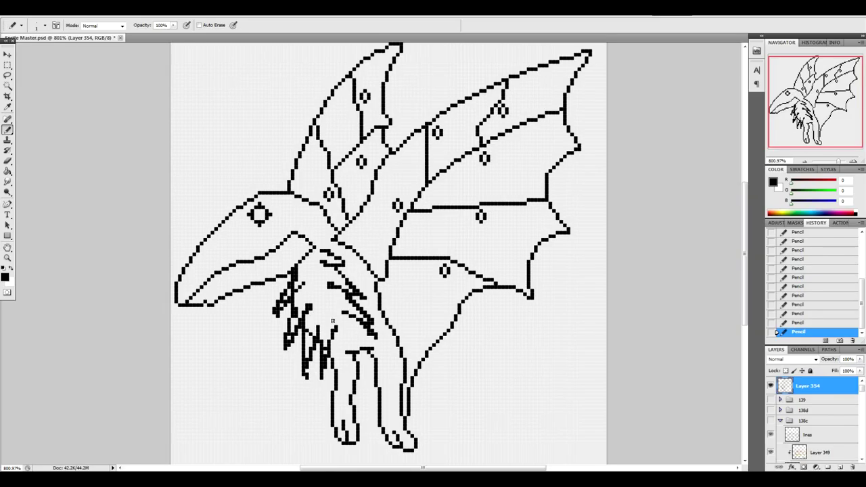
Undo the fur strokes and the erasing of the chest's zigzag line.
{"action": "key", "text": "ctrl+alt+z"}
{"action": "key", "text": "ctrl+alt+z"}
{"action": "key", "text": "ctrl+alt+z"}
{"action": "key", "text": "ctrl+alt+z"}
{"action": "key", "text": "ctrl+alt+z"}
{"action": "key", "text": "ctrl+alt+z"}
{"action": "key", "text": "ctrl+alt+z"}
{"action": "key", "text": "ctrl+alt+z"}
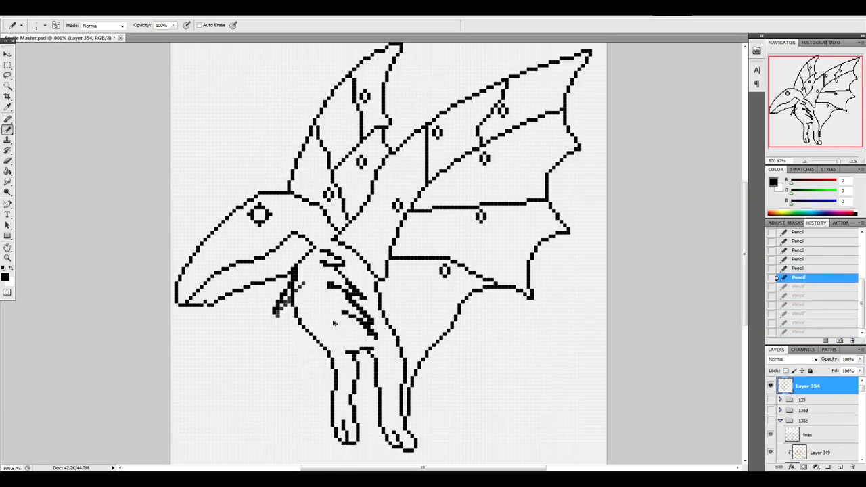
{"action": "key", "text": "ctrl+alt+z"}
{"action": "key", "text": "ctrl+alt+z"}
{"action": "key", "text": "ctrl+alt+z"}
{"action": "key", "text": "ctrl+alt+z"}
{"action": "key", "text": "ctrl+alt+z"}
{"action": "key", "text": "ctrl+alt+z"}
{"action": "key", "text": "ctrl+alt+z"}
{"action": "key", "text": "ctrl+alt+z"}
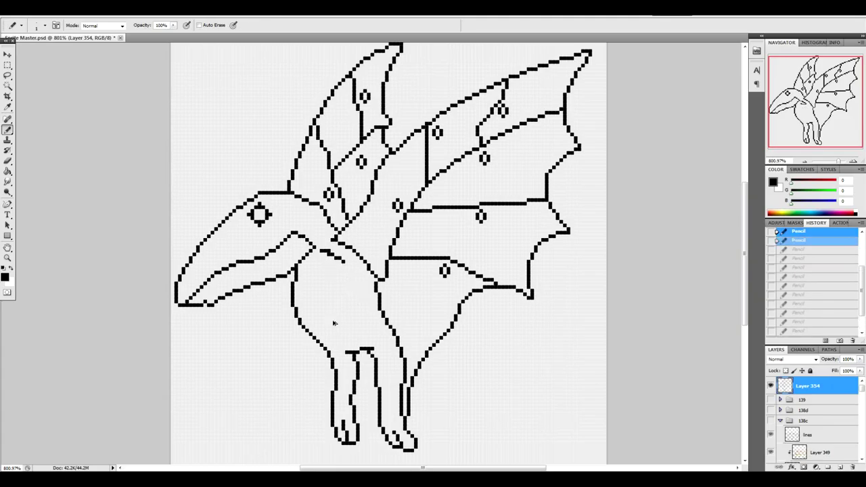
{"action": "key", "text": "ctrl+alt+z"}
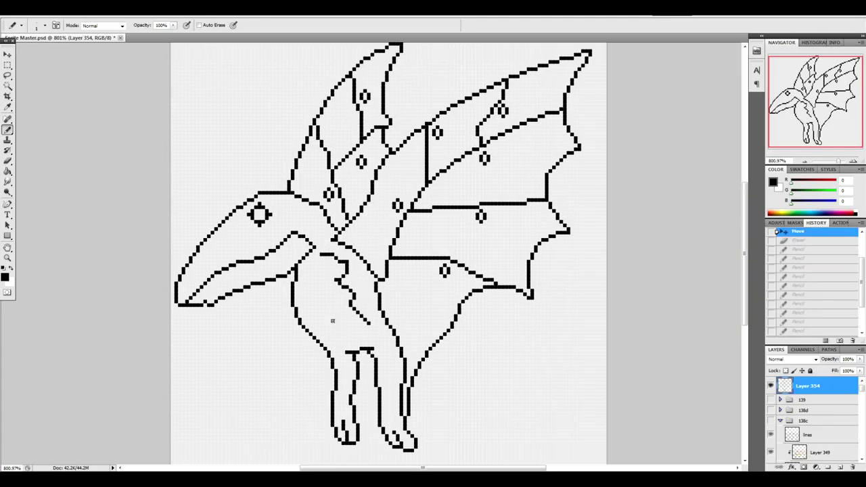
Try replacing the top outline of the head and beak with jagged spikes, and undo the change.
{"action": "scroll", "coordinate": [265, 247], "scroll_direction": "left", "scroll_amount": 3}
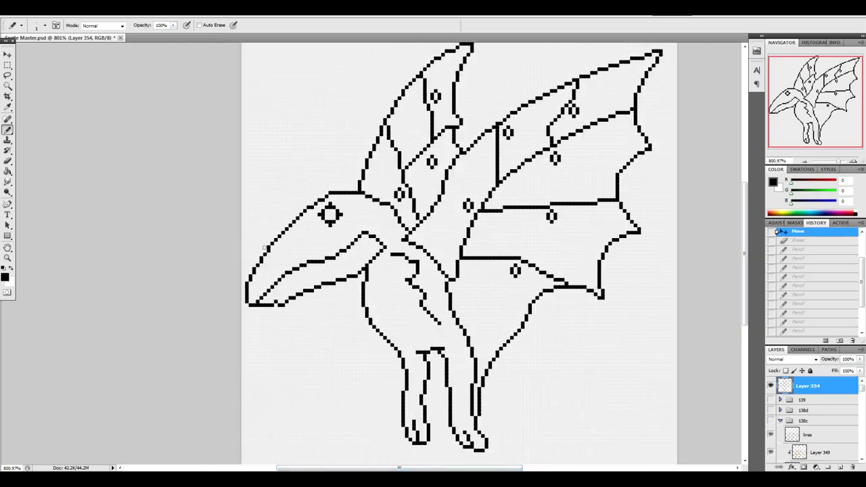
{"action": "left_click_drag", "start_coordinate": [259, 264], "coordinate": [314, 195]}
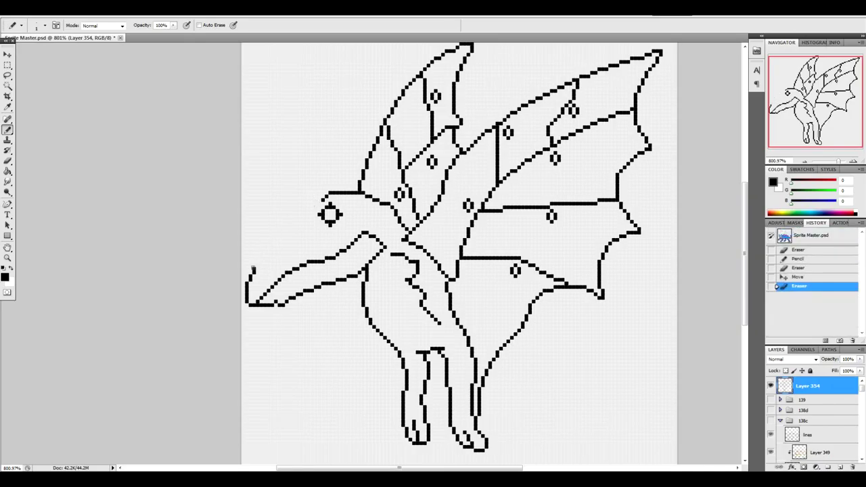
{"action": "mouse_move", "coordinate": [254, 260]}
{"action": "left_mouse_down"}
{"action": "mouse_move", "coordinate": [264, 210]}
{"action": "mouse_move", "coordinate": [273, 259]}
{"action": "mouse_move", "coordinate": [310, 177]}
{"action": "mouse_move", "coordinate": [303, 223]}
{"action": "mouse_move", "coordinate": [329, 171]}
{"action": "mouse_move", "coordinate": [348, 162]}
{"action": "mouse_move", "coordinate": [338, 191]}
{"action": "left_mouse_up"}
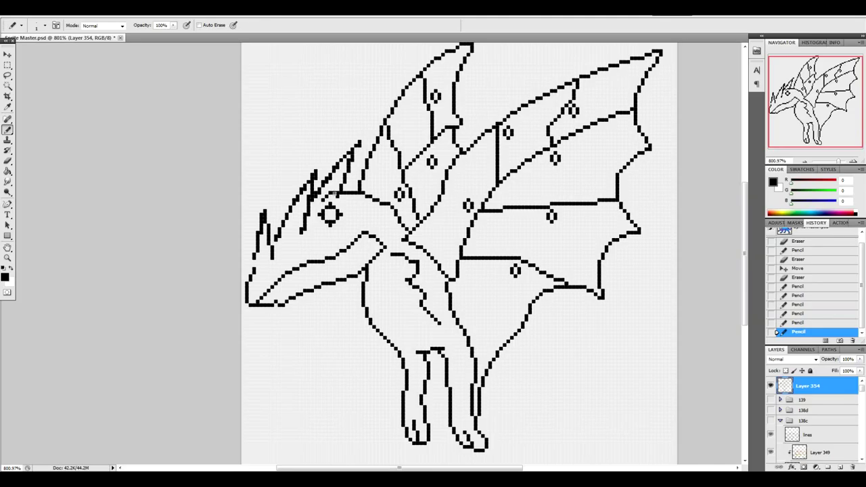
{"action": "key", "text": "ctrl+alt+z"}
{"action": "key", "text": "ctrl+alt+z"}
{"action": "key", "text": "ctrl+alt+z"}
{"action": "key", "text": "ctrl+alt+z"}
{"action": "key", "text": "ctrl+alt+z"}
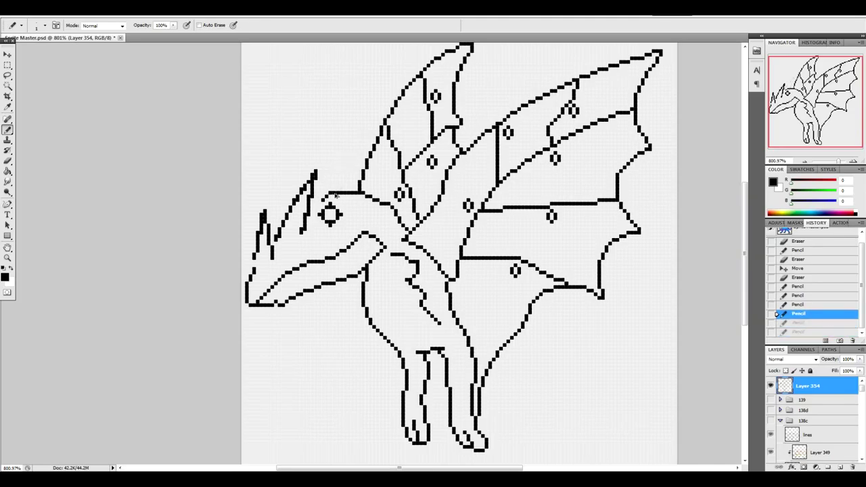
{"action": "key", "text": "ctrl+alt+z"}
{"action": "key", "text": "ctrl+alt+z"}
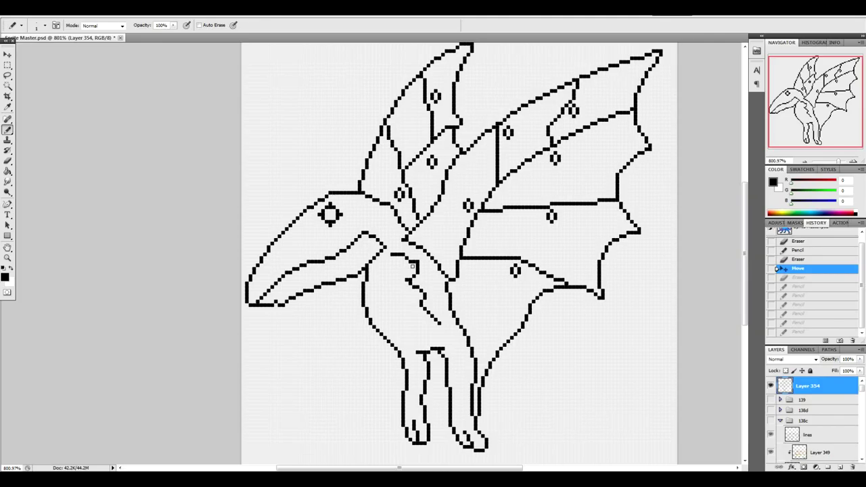
Replace the chest's zigzag line with a run of short, jagged fur tufts beneath the neck and down the chest.
{"action": "mouse_move", "coordinate": [412, 263]}
{"action": "left_mouse_down"}
{"action": "mouse_move", "coordinate": [433, 327]}
{"action": "mouse_move", "coordinate": [426, 292]}
{"action": "left_mouse_up"}
{"action": "mouse_move", "coordinate": [410, 261]}
{"action": "left_mouse_down"}
{"action": "mouse_move", "coordinate": [395, 265]}
{"action": "mouse_move", "coordinate": [424, 287]}
{"action": "left_mouse_up"}
{"action": "left_click_drag", "start_coordinate": [421, 291], "coordinate": [443, 323]}
{"action": "mouse_move", "coordinate": [439, 323]}
{"action": "left_mouse_down"}
{"action": "mouse_move", "coordinate": [413, 316]}
{"action": "mouse_move", "coordinate": [420, 330]}
{"action": "left_mouse_up"}
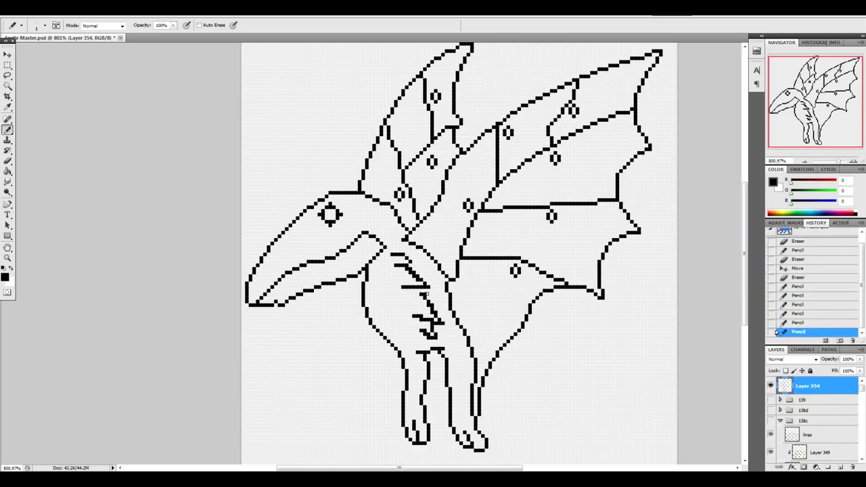
Erase surplus pixels around the middle and lower chest tufts and redraw the lowest tuft above the legs.
{"action": "left_click", "coordinate": [427, 295]}
{"action": "left_click", "coordinate": [429, 332]}
{"action": "left_click", "coordinate": [422, 318]}
{"action": "left_click", "coordinate": [421, 317]}
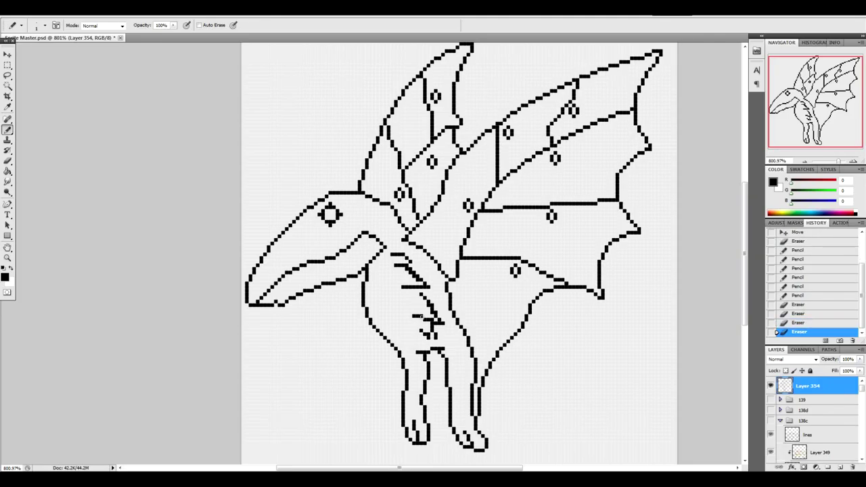
{"action": "left_click", "coordinate": [416, 290]}
{"action": "left_click", "coordinate": [432, 318]}
{"action": "left_click", "coordinate": [429, 330]}
{"action": "left_click", "coordinate": [429, 335]}
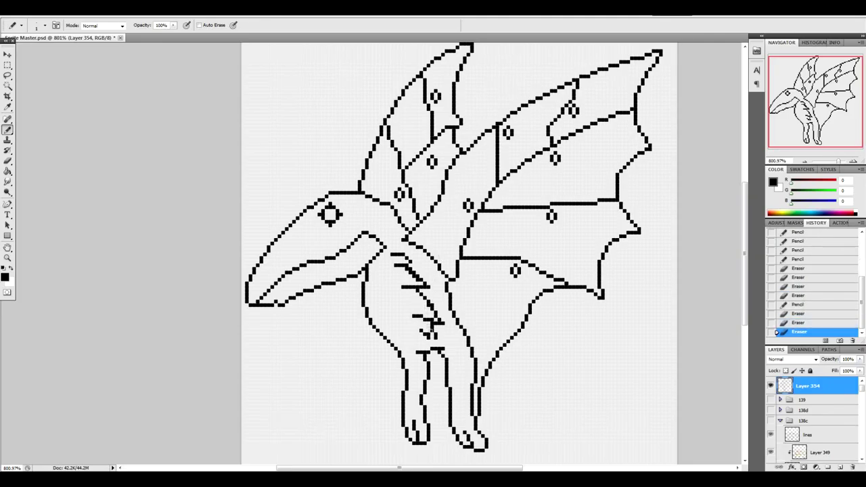
{"action": "left_click_drag", "start_coordinate": [435, 337], "coordinate": [421, 330]}
{"action": "left_click_drag", "start_coordinate": [425, 273], "coordinate": [424, 280]}
{"action": "left_click", "coordinate": [433, 336]}
{"action": "left_click", "coordinate": [433, 340]}
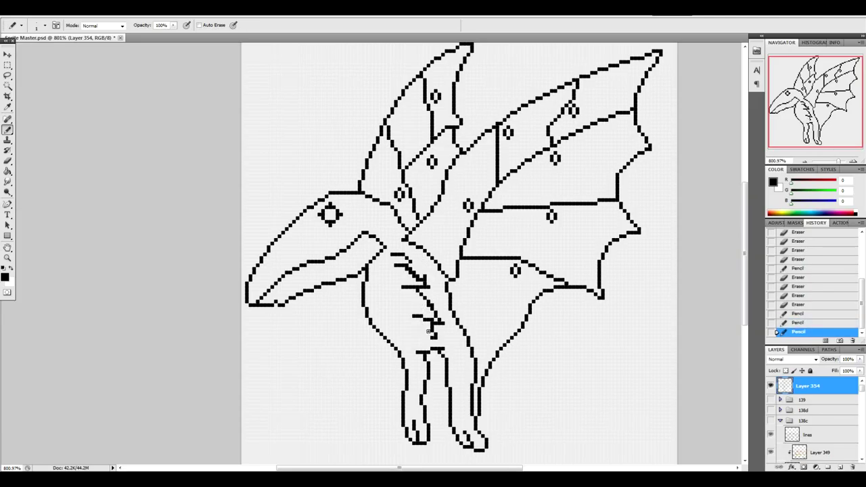
Thin the upper chest tufts to single-pixel lines and tidy where their tips meet.
{"action": "left_click", "coordinate": [427, 278]}
{"action": "left_click", "coordinate": [419, 281]}
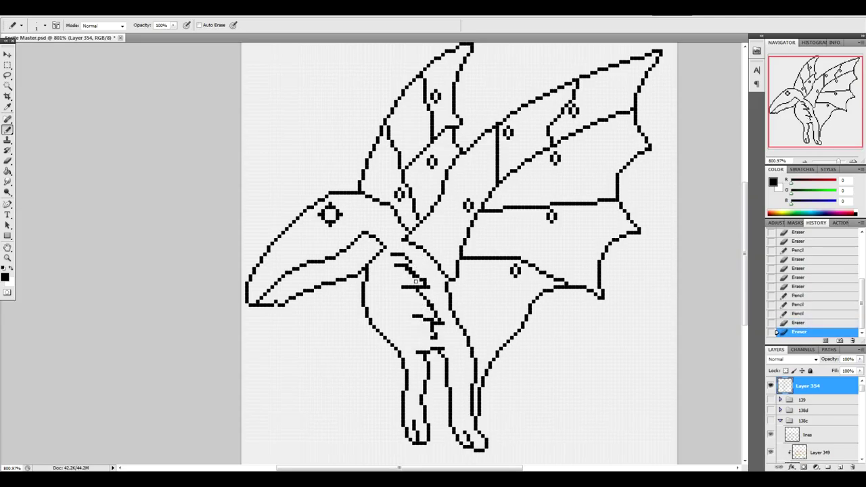
{"action": "left_click", "coordinate": [415, 276]}
{"action": "left_click", "coordinate": [411, 273]}
{"action": "left_click", "coordinate": [407, 269]}
{"action": "left_click", "coordinate": [426, 278]}
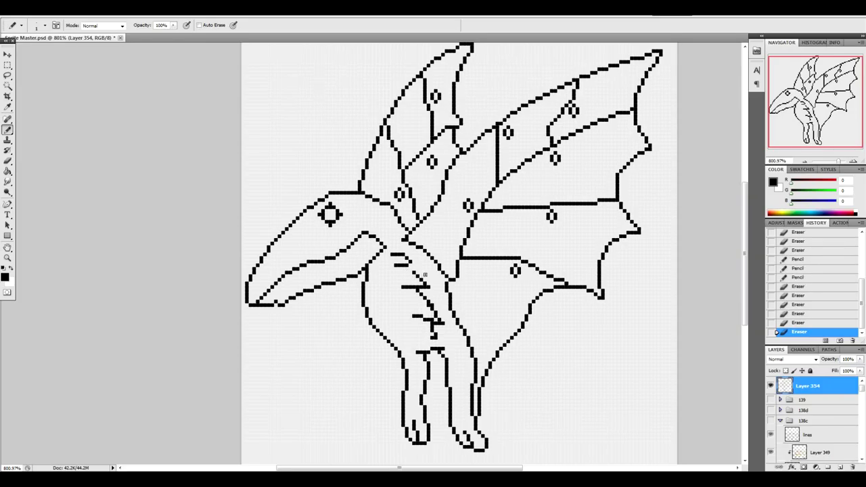
{"action": "left_click", "coordinate": [408, 269]}
{"action": "left_click", "coordinate": [428, 285]}
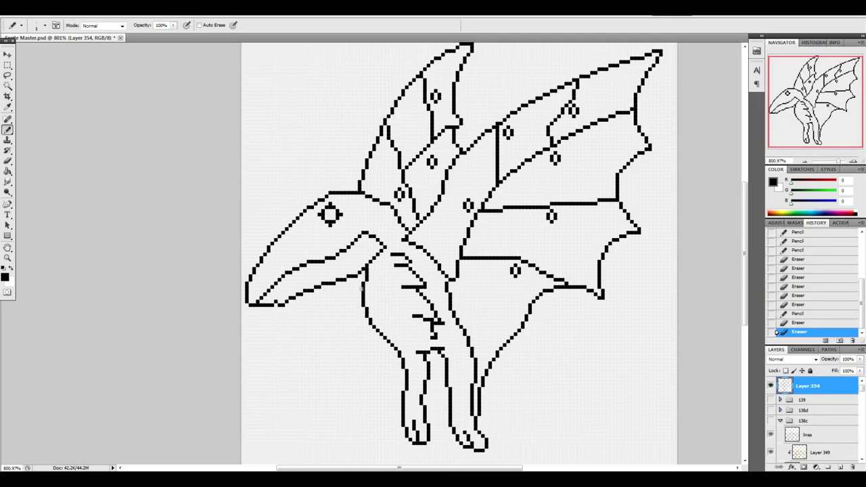
Add short fur strokes along the front of the chest and rework the outline around them into shaggy tufts.
{"action": "mouse_move", "coordinate": [376, 299]}
{"action": "left_mouse_down"}
{"action": "mouse_move", "coordinate": [370, 320]}
{"action": "mouse_move", "coordinate": [386, 333]}
{"action": "mouse_move", "coordinate": [396, 321]}
{"action": "left_mouse_up"}
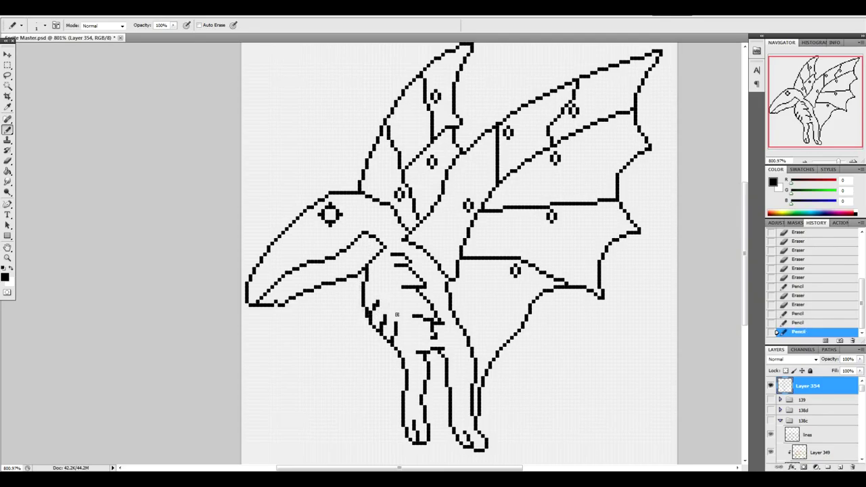
{"action": "left_click", "coordinate": [387, 320]}
{"action": "left_click", "coordinate": [378, 305]}
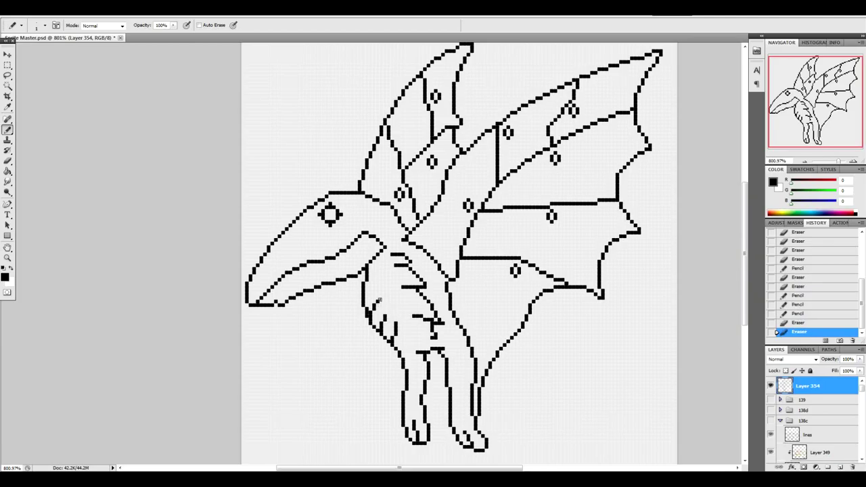
{"action": "left_click", "coordinate": [434, 318]}
{"action": "left_click", "coordinate": [369, 316]}
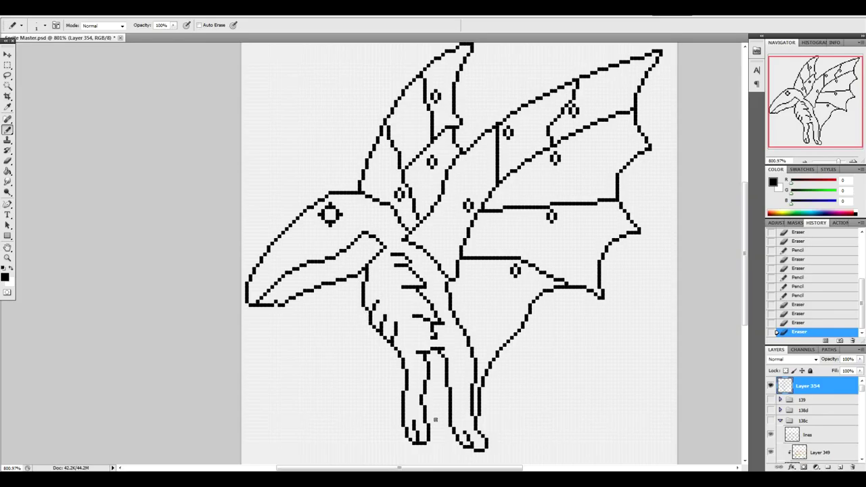
{"action": "left_click", "coordinate": [363, 308]}
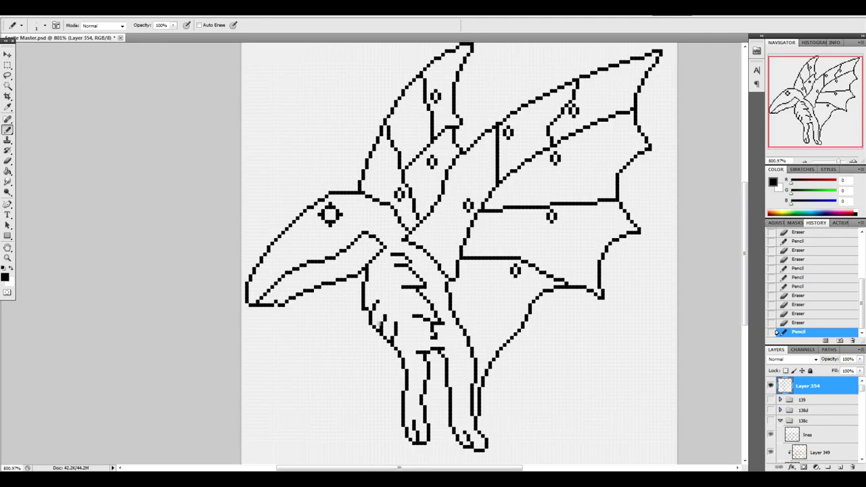
{"action": "left_click", "coordinate": [370, 322]}
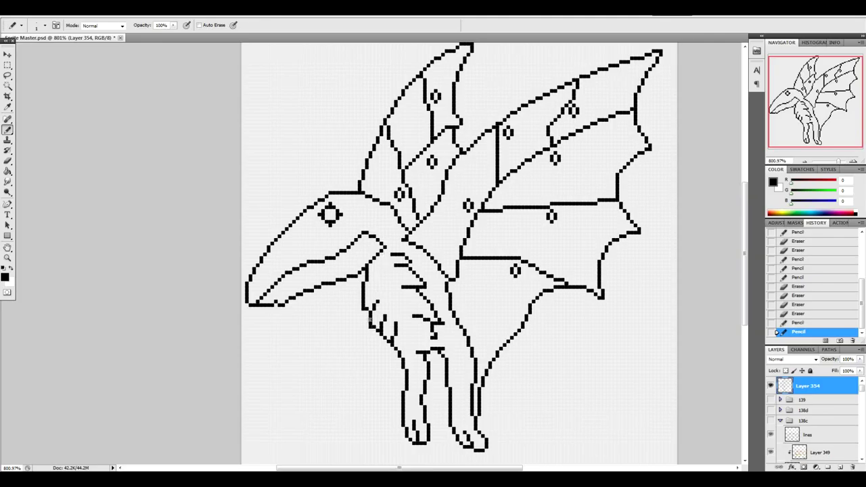
{"action": "left_click", "coordinate": [382, 337]}
{"action": "left_click", "coordinate": [441, 323]}
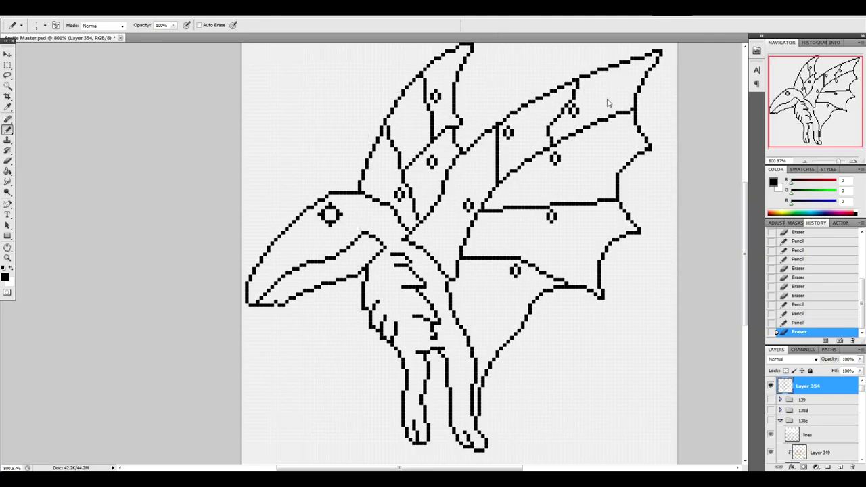
Move the creature's line art slightly down on the canvas.
{"action": "left_click", "coordinate": [9, 54]}
{"action": "left_click_drag", "start_coordinate": [582, 256], "coordinate": [583, 264]}
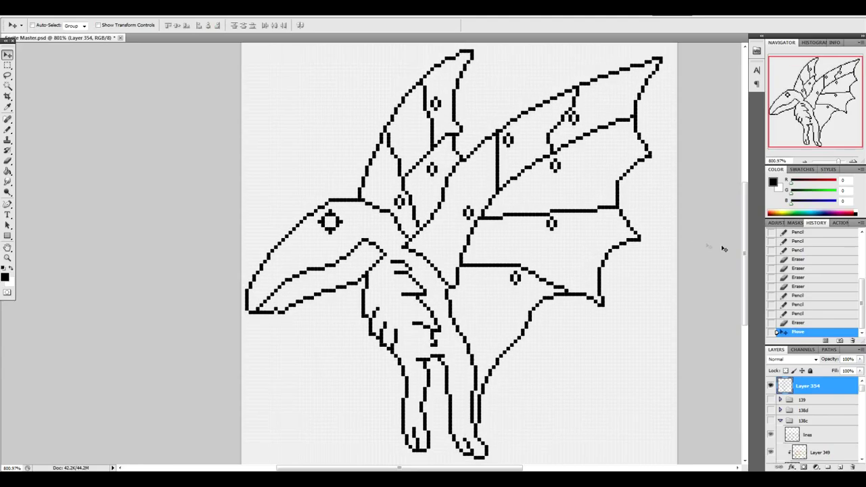
{"action": "mouse_move", "coordinate": [746, 266]}
{"action": "left_mouse_down"}
{"action": "mouse_move", "coordinate": [745, 296]}
{"action": "mouse_move", "coordinate": [749, 256]}
{"action": "left_mouse_up"}
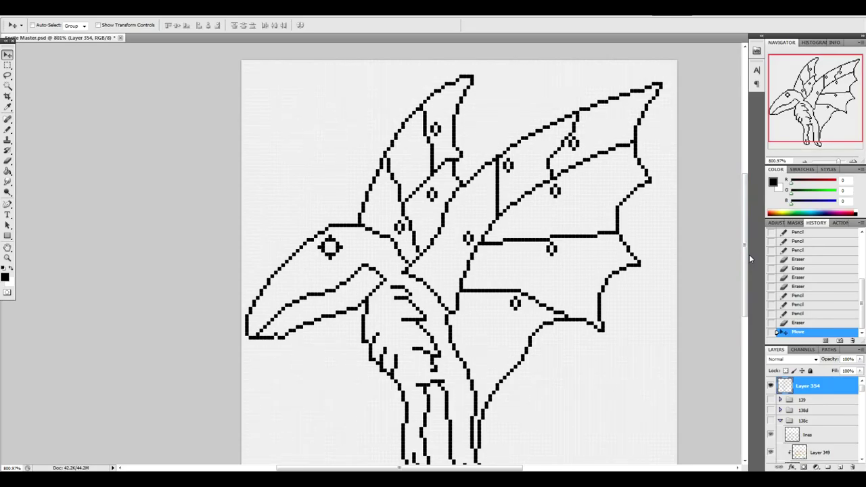
Rename the line-art layer as lines, add a new layer and place it directly beneath lines.
{"action": "double_click", "coordinate": [817, 386]}
{"action": "type", "text": "lines"}
{"action": "key", "text": "Return"}
{"action": "left_click", "coordinate": [839, 466]}
{"action": "left_click_drag", "start_coordinate": [816, 387], "coordinate": [816, 412]}
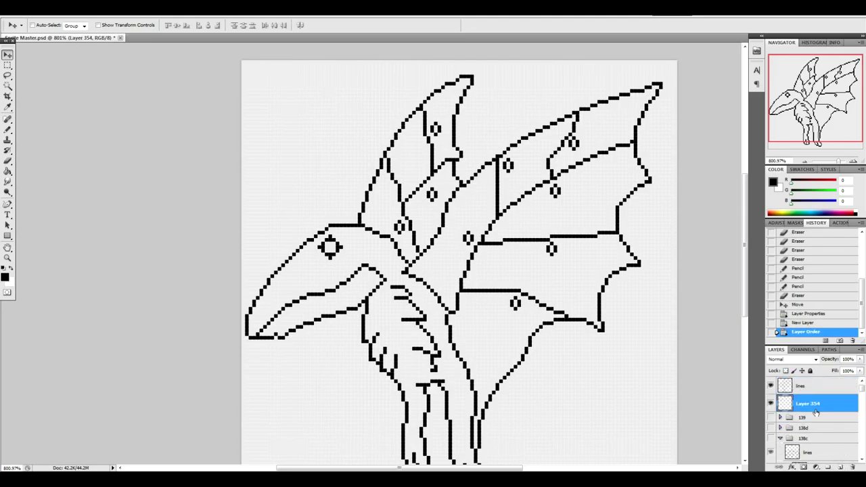
Close the chest fur's gaps at the neck and above the legs with green #2bf268, and fill the fur with it.
{"action": "left_click", "coordinate": [7, 278]}
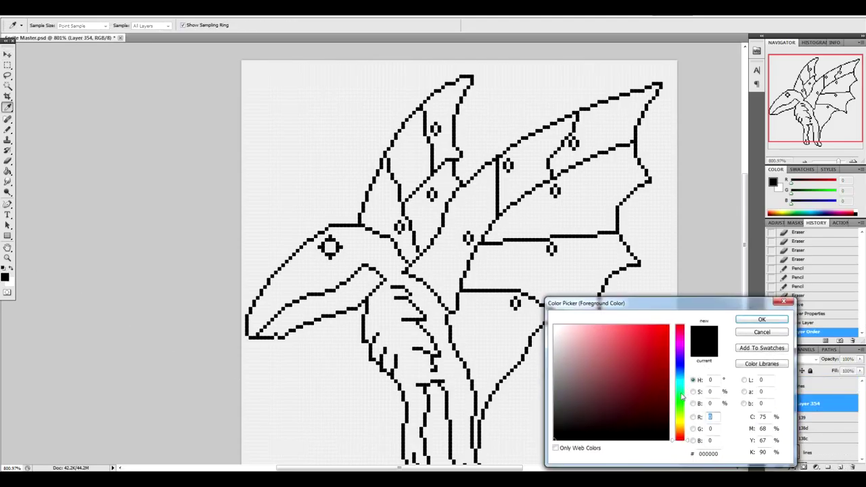
{"action": "left_click", "coordinate": [649, 331]}
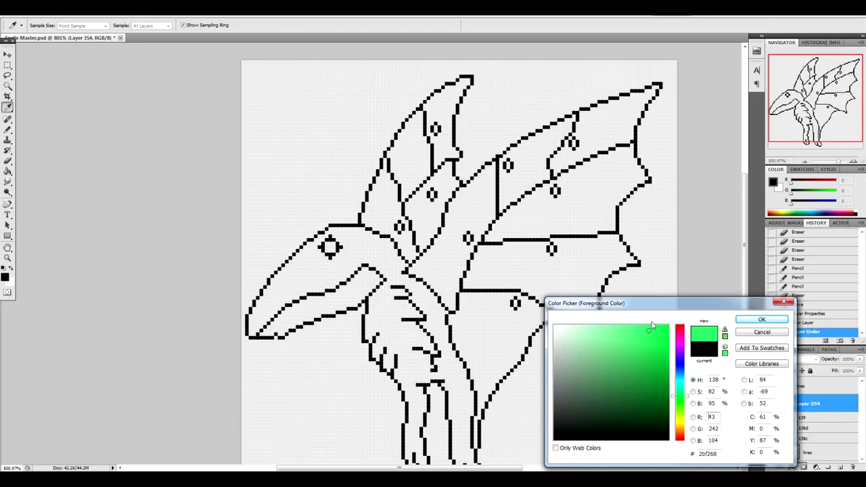
{"action": "left_click", "coordinate": [757, 322]}
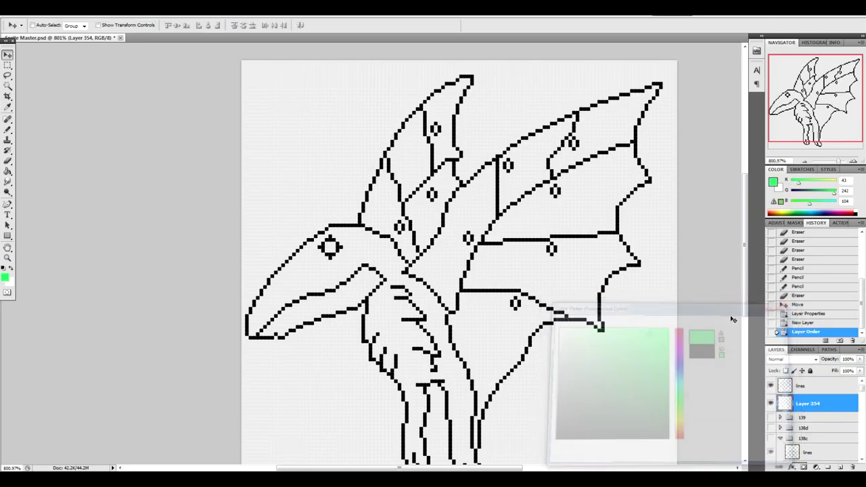
{"action": "left_click", "coordinate": [8, 129]}
{"action": "left_click", "coordinate": [386, 283]}
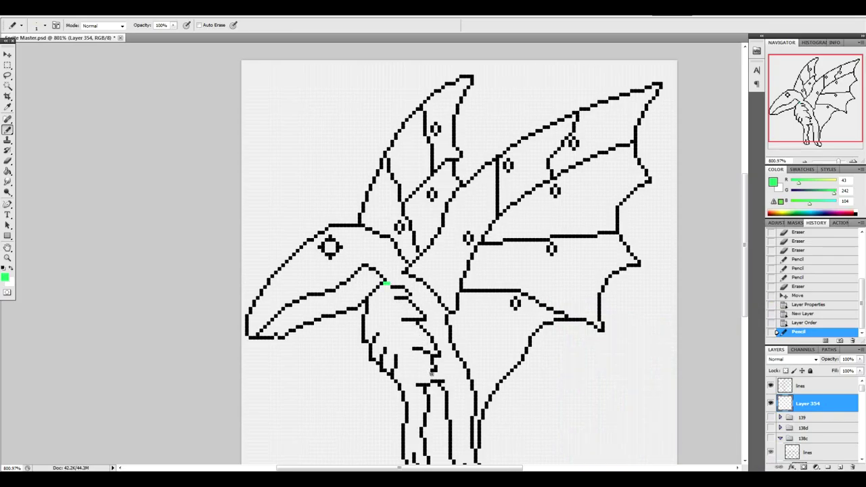
{"action": "left_click_drag", "start_coordinate": [431, 372], "coordinate": [402, 381]}
{"action": "left_click", "coordinate": [8, 171]}
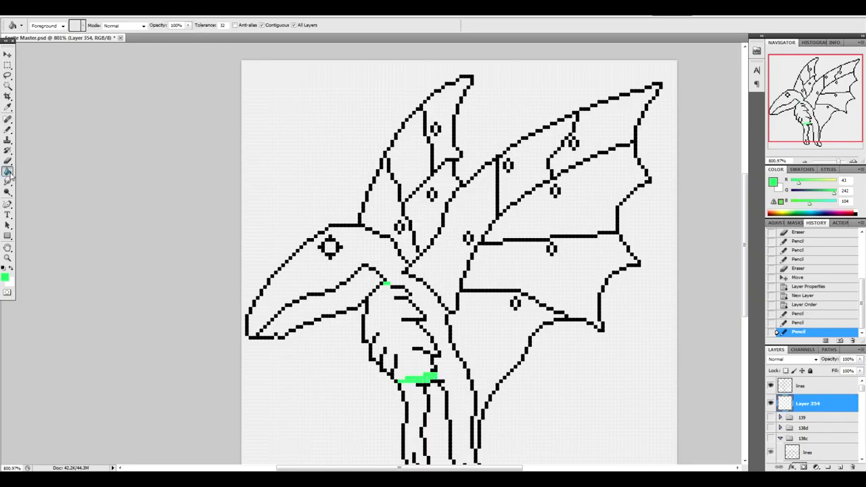
{"action": "left_click", "coordinate": [393, 314]}
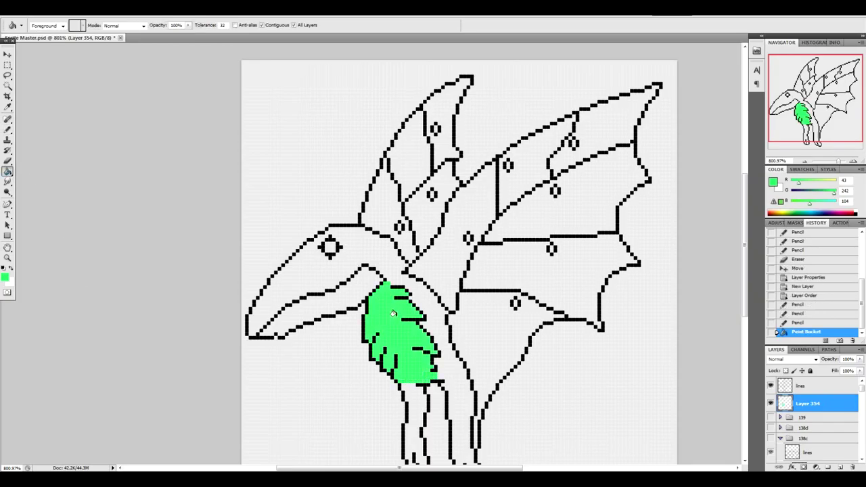
Switch to the browser and look through the flying fox image results for colour reference.
{"action": "left_click_drag", "start_coordinate": [745, 293], "coordinate": [741, 308]}
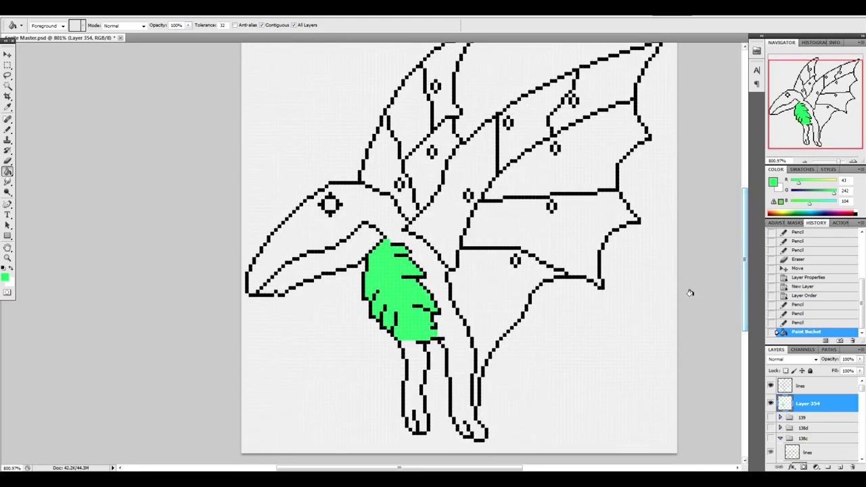
{"action": "left_click", "coordinate": [4, 276]}
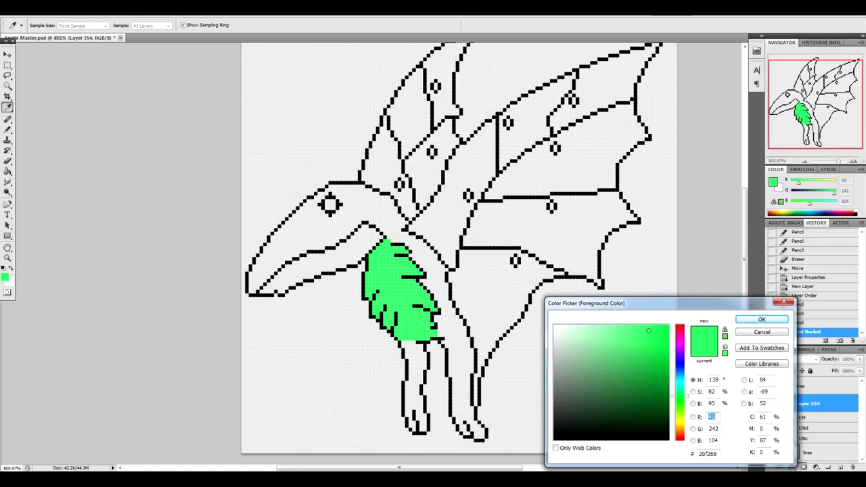
{"action": "left_click_drag", "start_coordinate": [865, 118], "coordinate": [413, 17]}
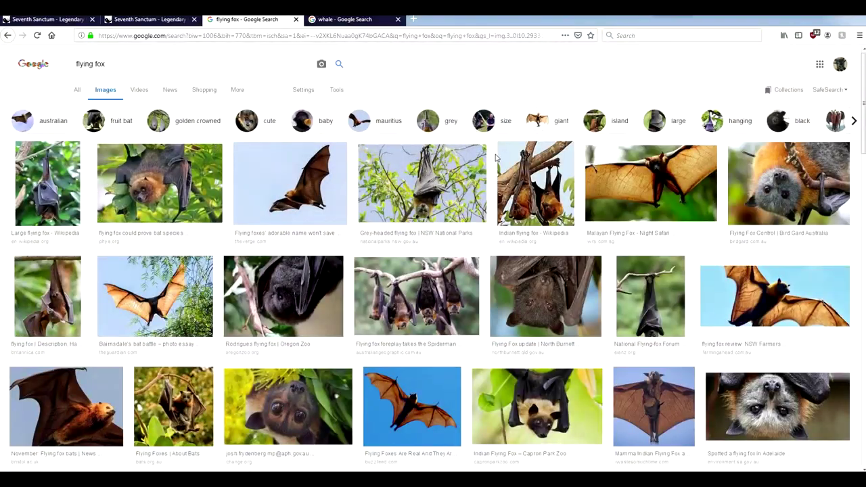
{"action": "scroll", "coordinate": [496, 157], "scroll_direction": "down", "scroll_amount": 3}
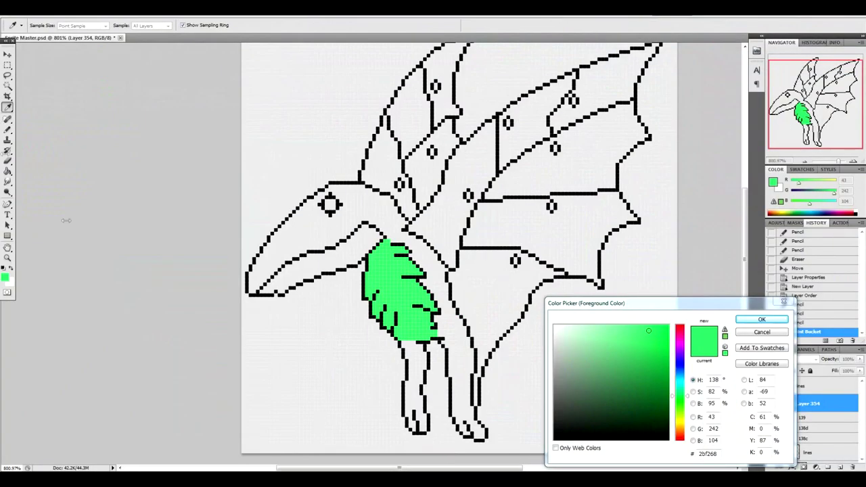
Fill the head, both beak halves, the body and both legs with light orange, RGB 251, 182, 108.
{"action": "left_click", "coordinate": [673, 419]}
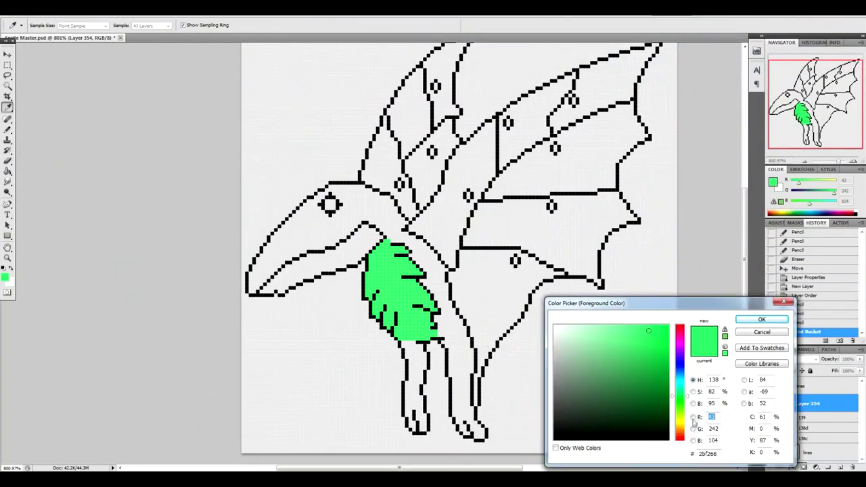
{"action": "left_click", "coordinate": [682, 430]}
{"action": "left_click", "coordinate": [620, 328]}
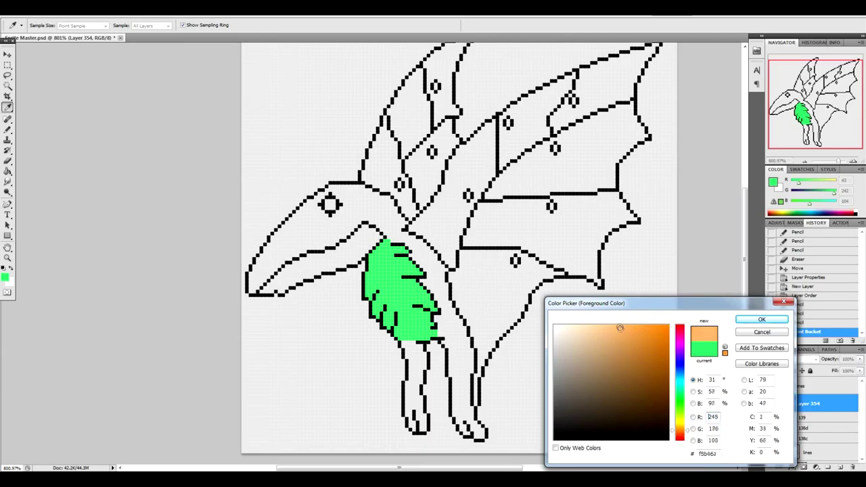
{"action": "left_click", "coordinate": [761, 320]}
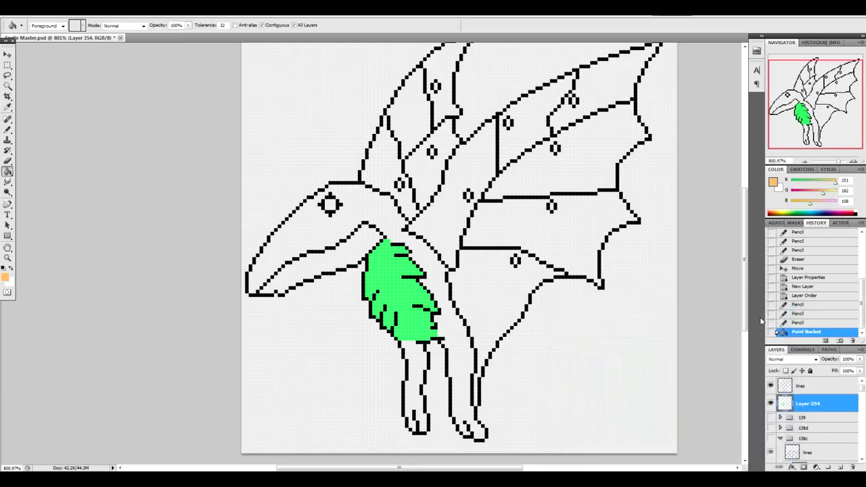
{"action": "left_click", "coordinate": [374, 200]}
{"action": "left_click", "coordinate": [360, 240]}
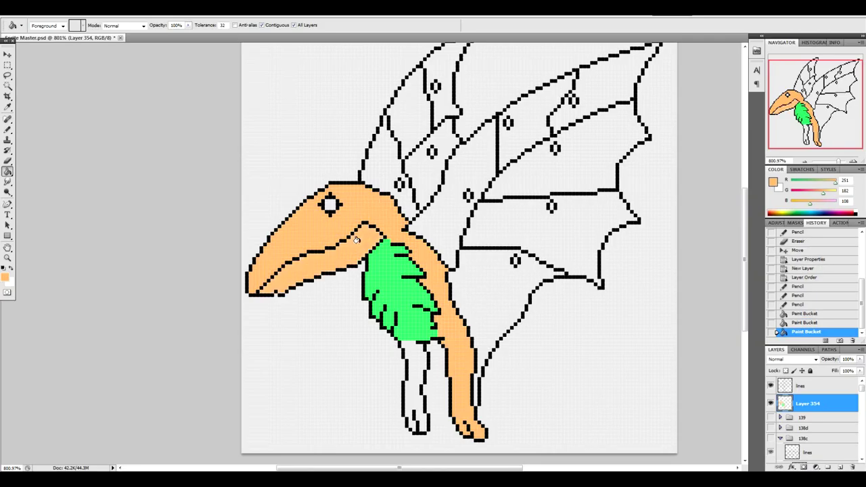
{"action": "left_click", "coordinate": [413, 363]}
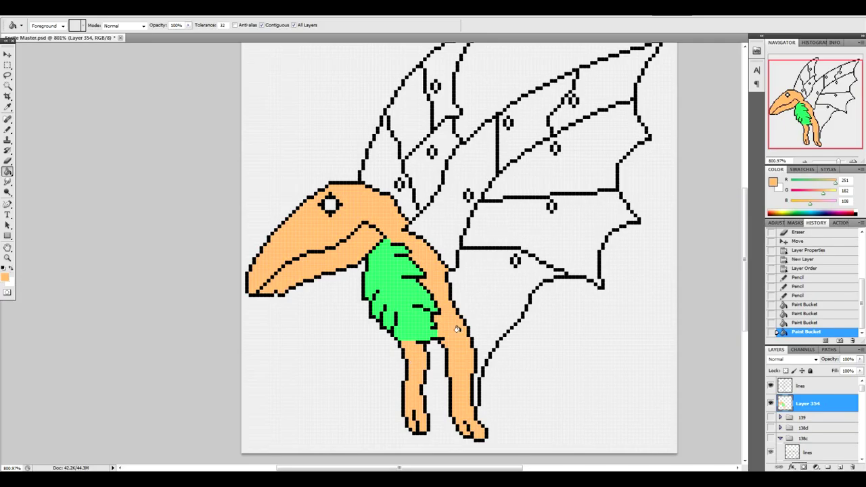
Fill every membrane section of both wings with grey, RGB 137, 137, 137, leaving the small oval spots unfilled.
{"action": "left_click", "coordinate": [5, 276]}
{"action": "left_click", "coordinate": [555, 377]}
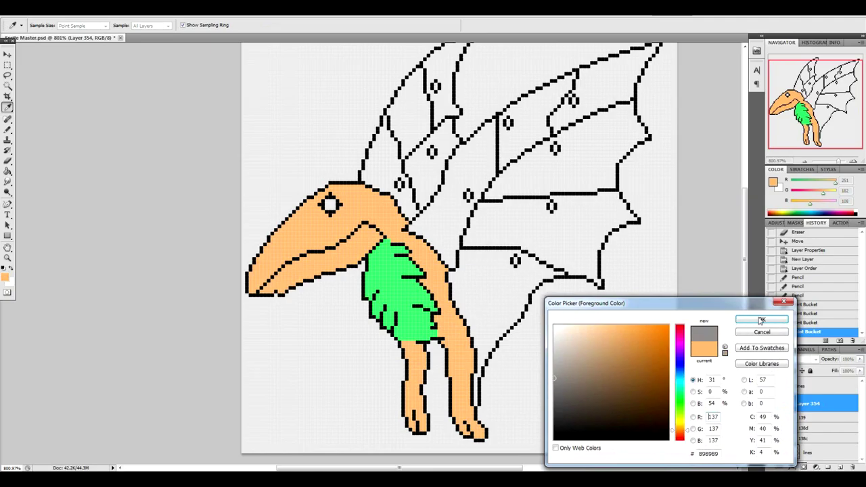
{"action": "left_click", "coordinate": [761, 320]}
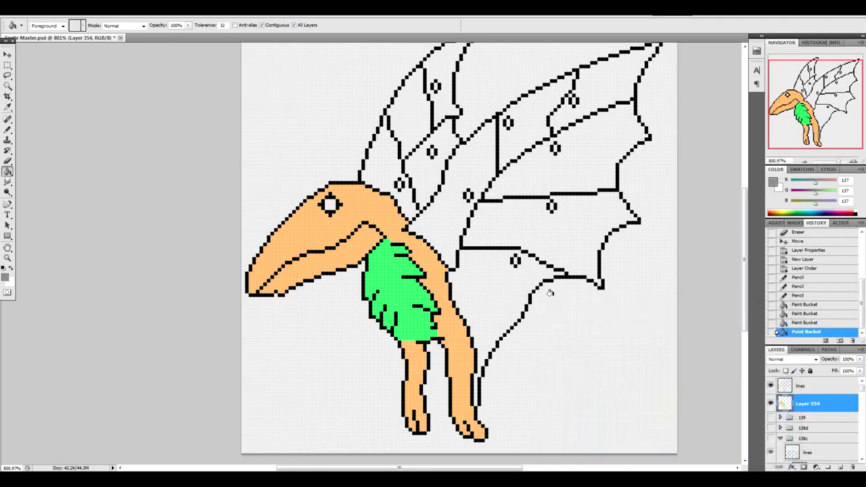
{"action": "left_click", "coordinate": [485, 273]}
{"action": "left_click", "coordinate": [509, 226]}
{"action": "left_click", "coordinate": [574, 155]}
{"action": "left_click", "coordinate": [534, 129]}
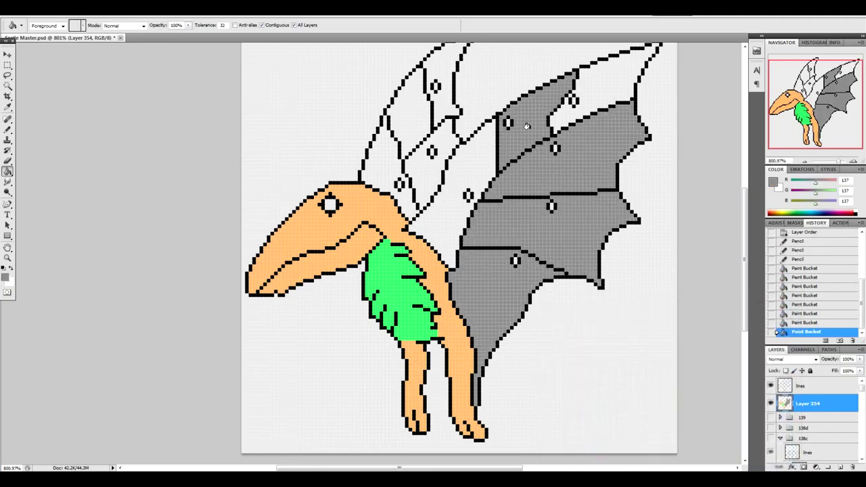
{"action": "left_click", "coordinate": [608, 88]}
{"action": "left_click", "coordinate": [456, 168]}
{"action": "left_click", "coordinate": [419, 175]}
{"action": "left_click", "coordinate": [404, 120]}
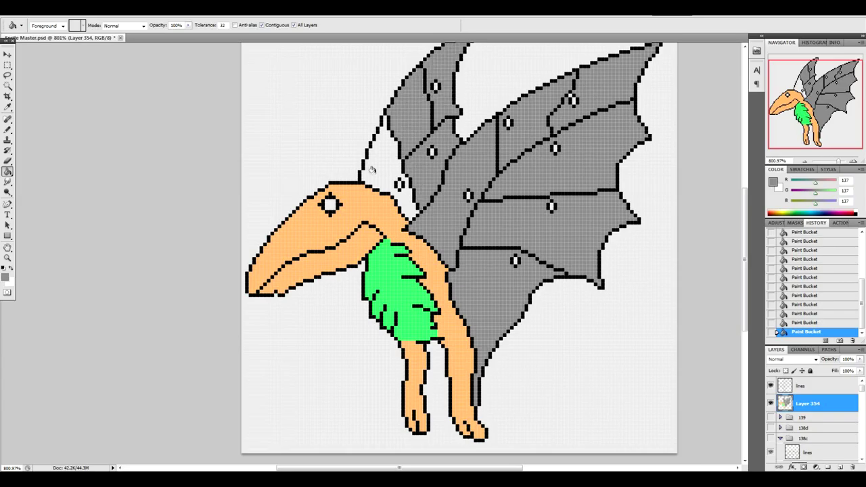
{"action": "left_click", "coordinate": [370, 171]}
Fill the small oval spots on both wings with yellow, RGB 253, 255, 61.
{"action": "scroll", "coordinate": [744, 295], "scroll_direction": "up", "scroll_amount": 3}
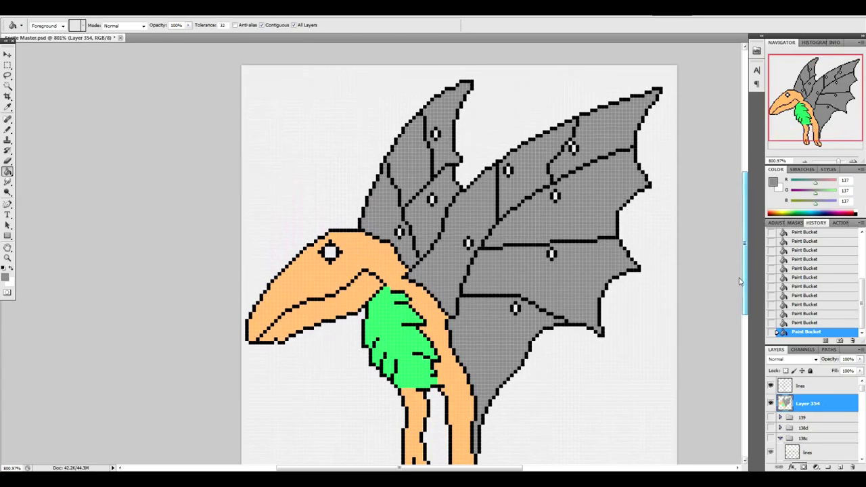
{"action": "left_click", "coordinate": [8, 277]}
{"action": "left_click", "coordinate": [681, 420]}
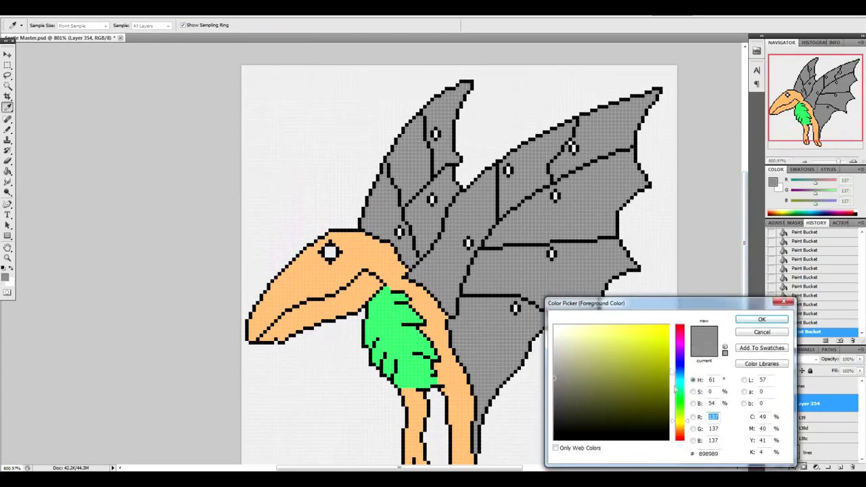
{"action": "left_click", "coordinate": [642, 326]}
{"action": "left_click", "coordinate": [762, 320]}
{"action": "left_click", "coordinate": [514, 308]}
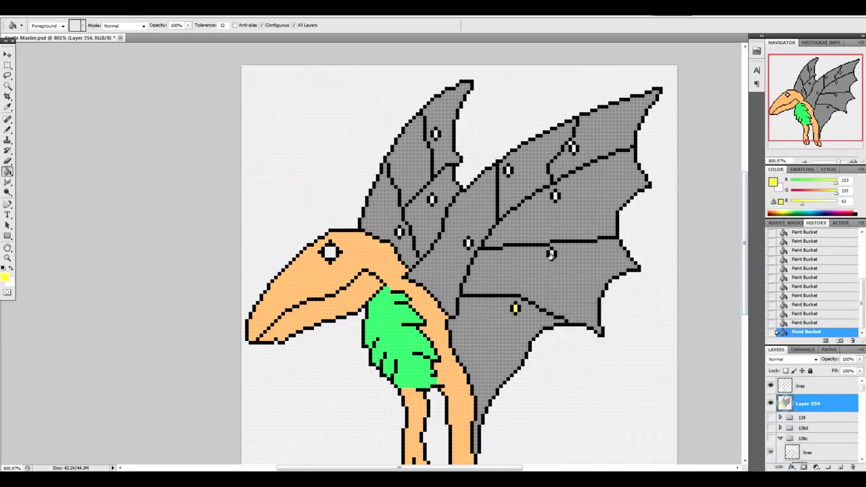
{"action": "left_click", "coordinate": [551, 254]}
{"action": "left_click", "coordinate": [554, 195]}
{"action": "left_click", "coordinate": [572, 147]}
{"action": "left_click", "coordinate": [508, 169]}
{"action": "left_click", "coordinate": [467, 243]}
{"action": "left_click", "coordinate": [430, 199]}
{"action": "left_click", "coordinate": [400, 232]}
{"action": "left_click", "coordinate": [435, 133]}
Sample the wing grey and fill the tiny gap above the front wing's uppermost spot with it.
{"action": "left_click", "coordinate": [6, 278]}
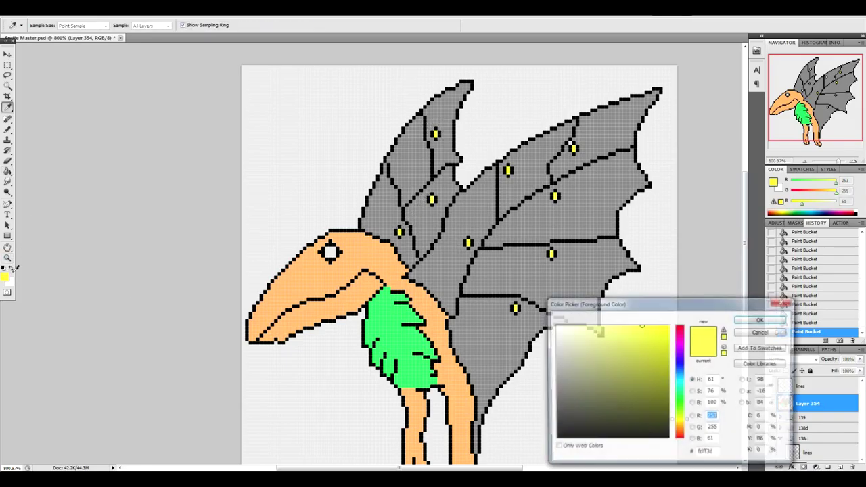
{"action": "left_click", "coordinate": [583, 132]}
{"action": "left_click", "coordinate": [760, 319]}
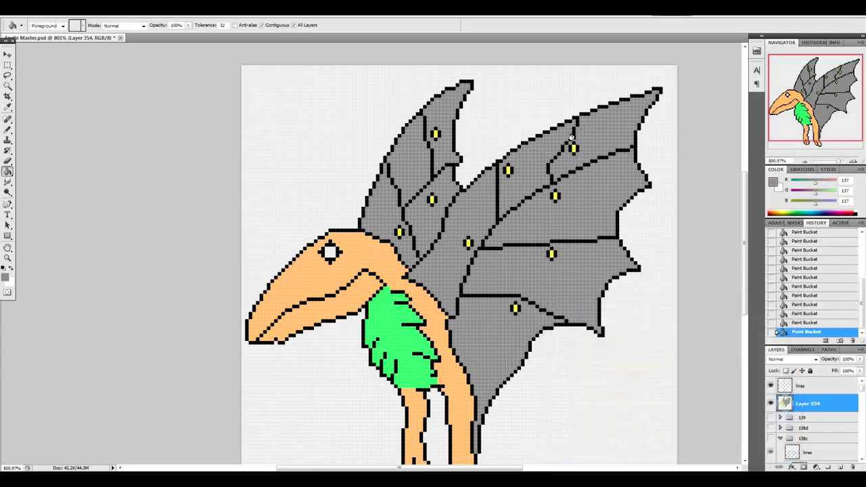
Fill the creature's eye with light blue, RGB 183, 213, 255.
{"action": "left_click", "coordinate": [6, 277]}
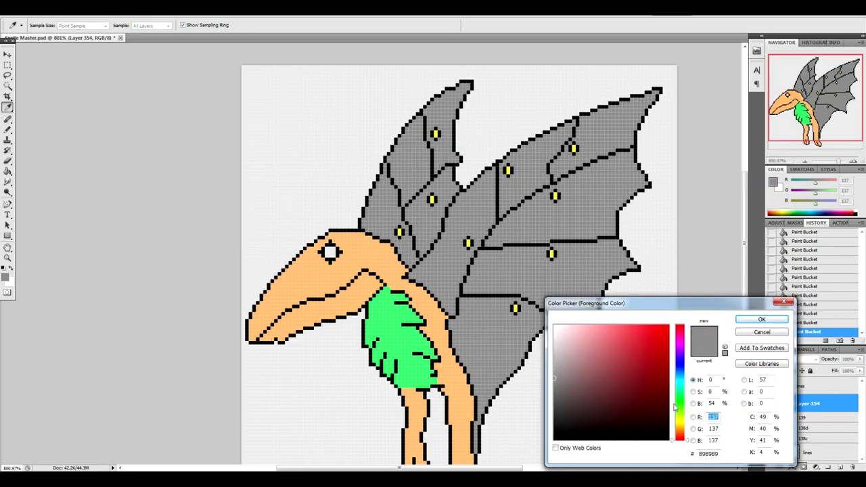
{"action": "left_click_drag", "start_coordinate": [687, 341], "coordinate": [679, 372]}
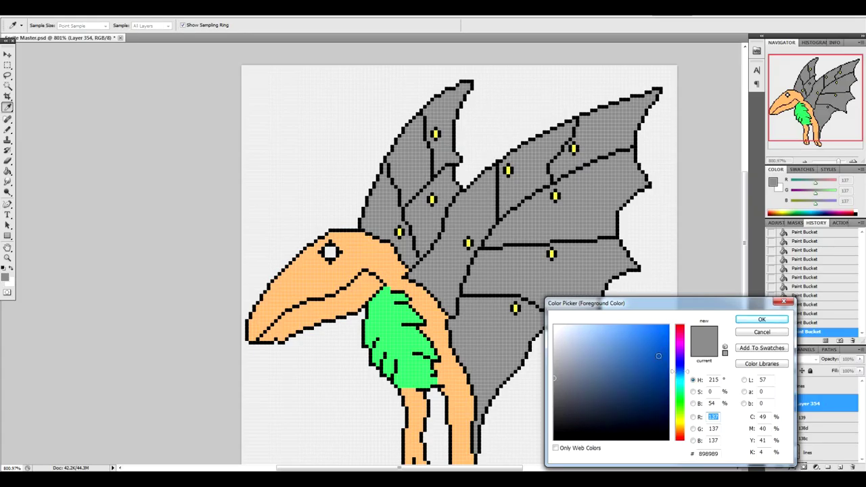
{"action": "left_click", "coordinate": [585, 325]}
{"action": "left_click", "coordinate": [761, 319]}
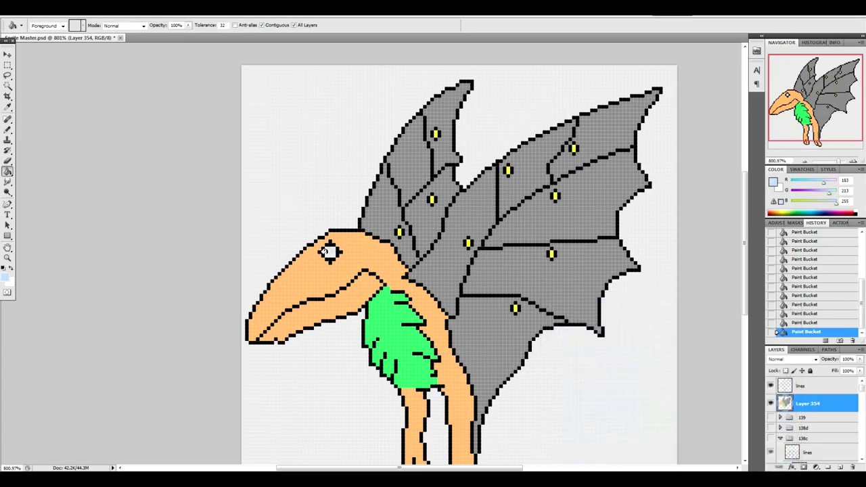
{"action": "left_click", "coordinate": [327, 249]}
Add a new layer above the base colours and clip it to the base-colour layer.
{"action": "mouse_move", "coordinate": [745, 268]}
{"action": "left_mouse_down"}
{"action": "mouse_move", "coordinate": [740, 304]}
{"action": "mouse_move", "coordinate": [748, 256]}
{"action": "left_mouse_up"}
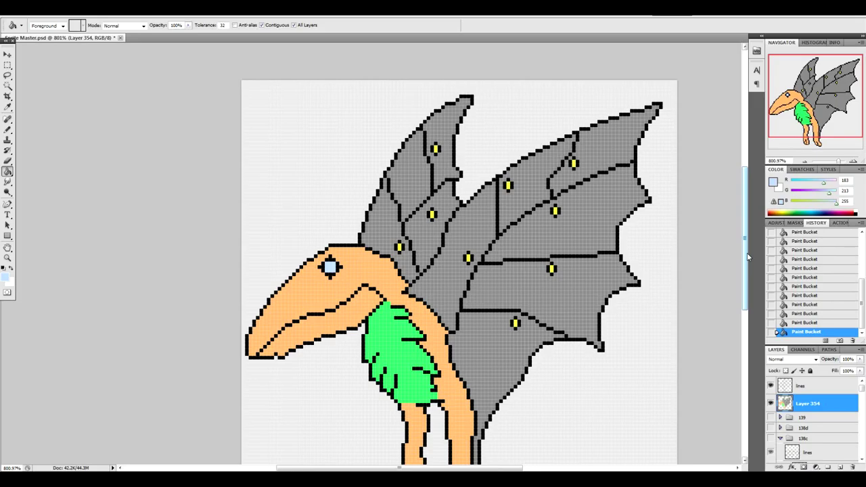
{"action": "left_click", "coordinate": [840, 467]}
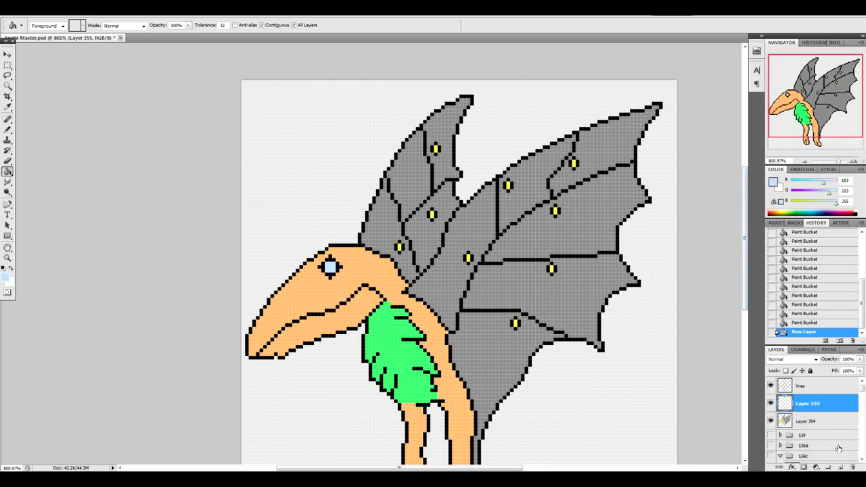
{"action": "right_click", "coordinate": [813, 402]}
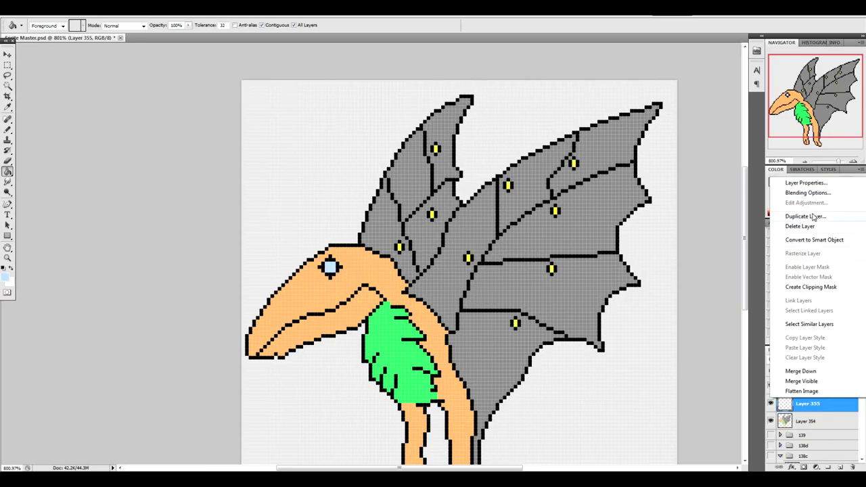
{"action": "left_click", "coordinate": [811, 286]}
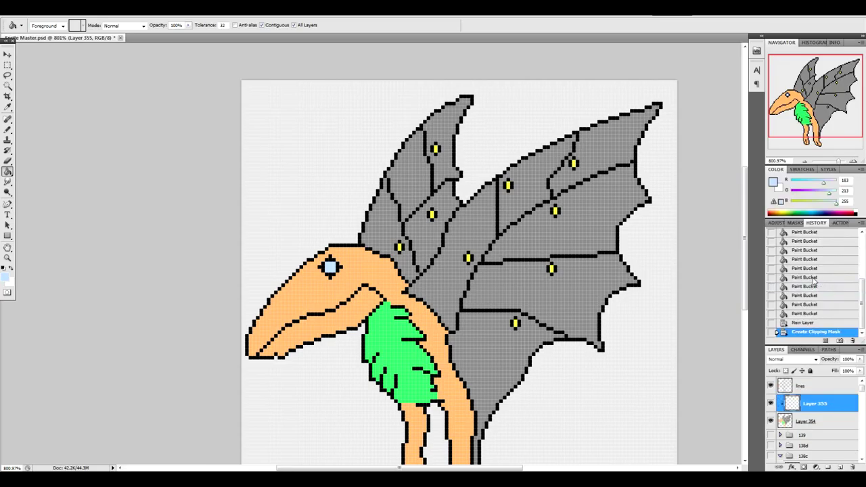
Pencil a dark orange shadow, RGB 191, 104, 10, around the lower edge of the eye.
{"action": "left_click", "coordinate": [7, 278]}
{"action": "left_click", "coordinate": [353, 269]}
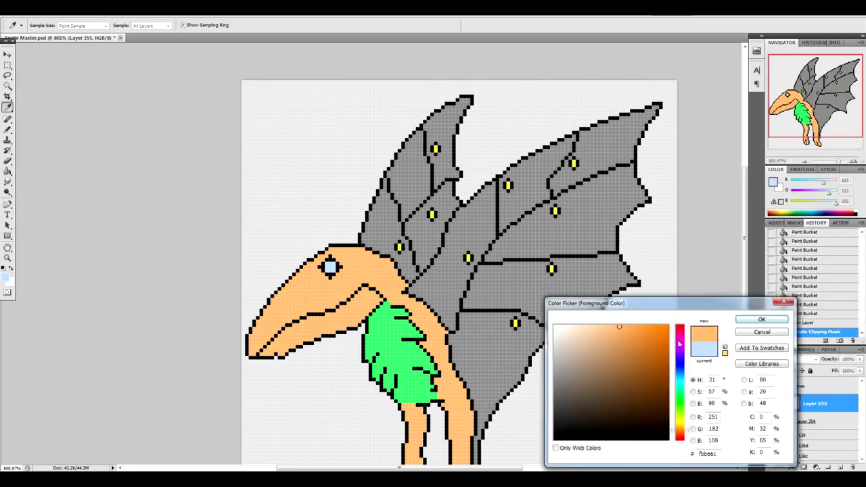
{"action": "left_click", "coordinate": [662, 353]}
{"action": "left_click", "coordinate": [762, 319]}
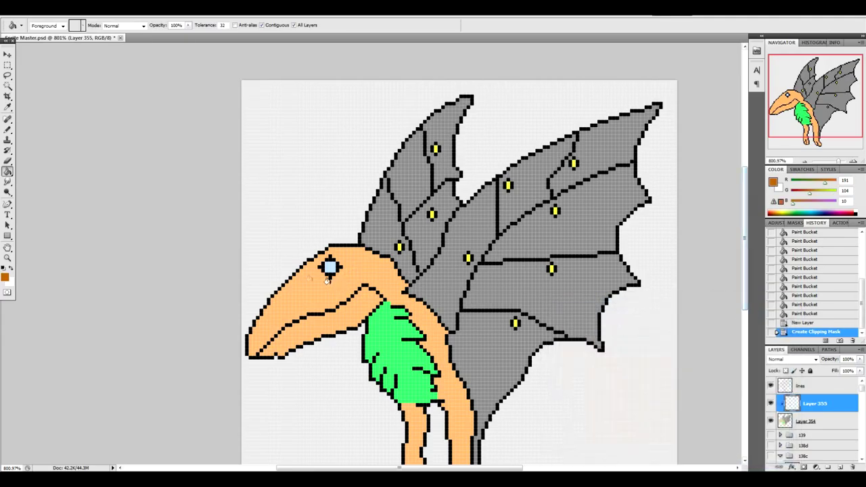
{"action": "left_click", "coordinate": [8, 132]}
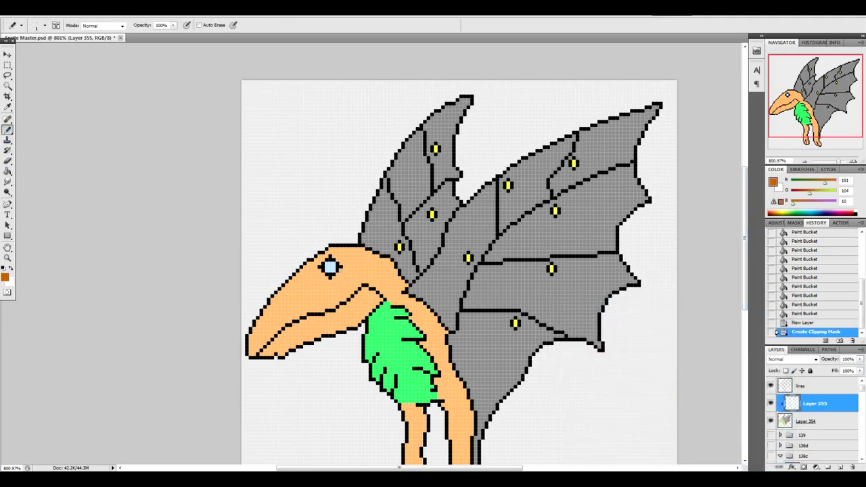
{"action": "left_click_drag", "start_coordinate": [340, 271], "coordinate": [327, 277]}
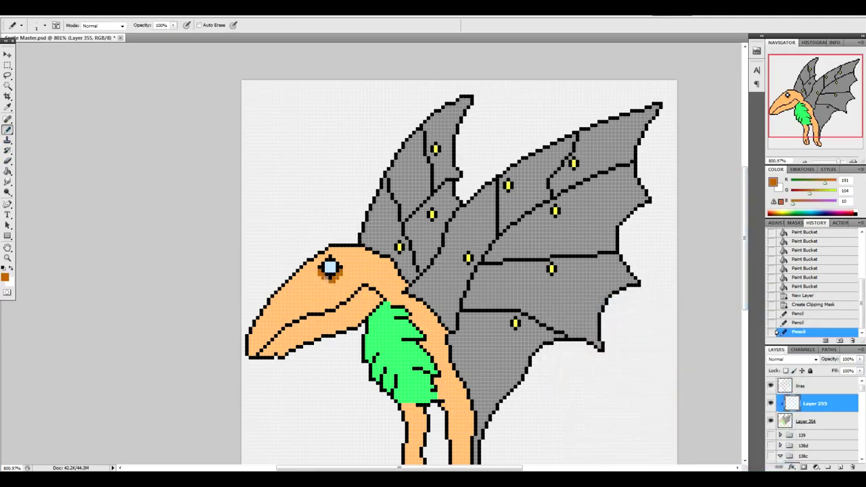
{"action": "left_click", "coordinate": [326, 277]}
{"action": "left_click", "coordinate": [341, 267]}
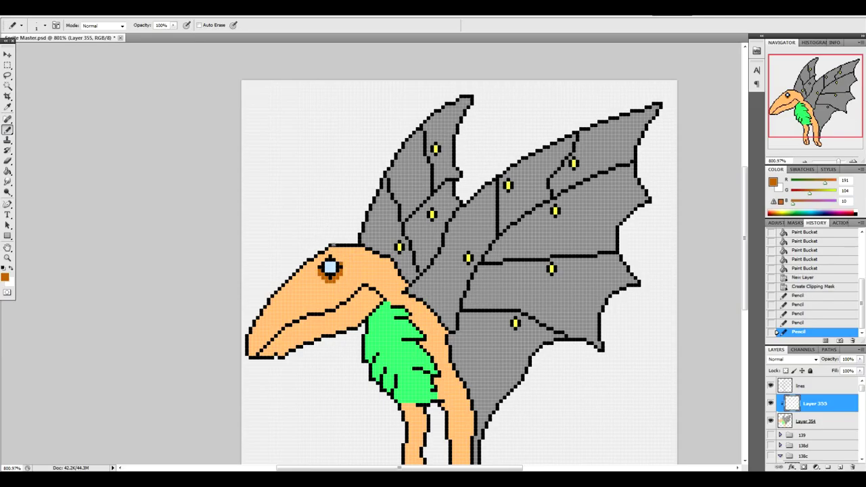
Shade the outline edges of the head, both beak halves and the neck beside the chest fur in dark orange.
{"action": "mouse_move", "coordinate": [332, 248]}
{"action": "left_mouse_down"}
{"action": "mouse_move", "coordinate": [271, 305]}
{"action": "mouse_move", "coordinate": [249, 354]}
{"action": "mouse_move", "coordinate": [274, 353]}
{"action": "mouse_move", "coordinate": [303, 321]}
{"action": "mouse_move", "coordinate": [336, 312]}
{"action": "mouse_move", "coordinate": [365, 289]}
{"action": "mouse_move", "coordinate": [358, 297]}
{"action": "mouse_move", "coordinate": [380, 304]}
{"action": "mouse_move", "coordinate": [352, 327]}
{"action": "mouse_move", "coordinate": [274, 353]}
{"action": "left_mouse_up"}
{"action": "mouse_move", "coordinate": [406, 282]}
{"action": "left_mouse_down"}
{"action": "mouse_move", "coordinate": [401, 290]}
{"action": "mouse_move", "coordinate": [389, 264]}
{"action": "mouse_move", "coordinate": [362, 246]}
{"action": "left_mouse_up"}
{"action": "left_click_drag", "start_coordinate": [411, 311], "coordinate": [427, 347]}
{"action": "left_click", "coordinate": [397, 289]}
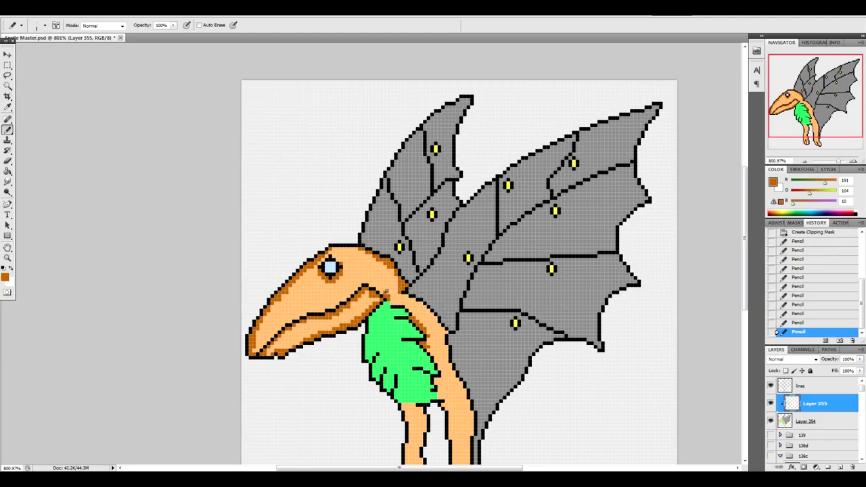
{"action": "left_click", "coordinate": [382, 290]}
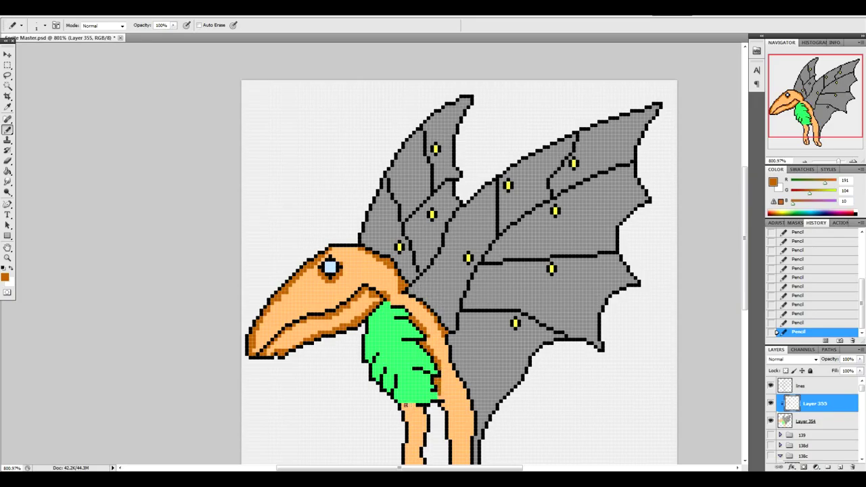
Shade both legs and feet in dark orange, with the heaviest shadow along their rear edges.
{"action": "scroll", "coordinate": [745, 281], "scroll_direction": "down", "scroll_amount": 3}
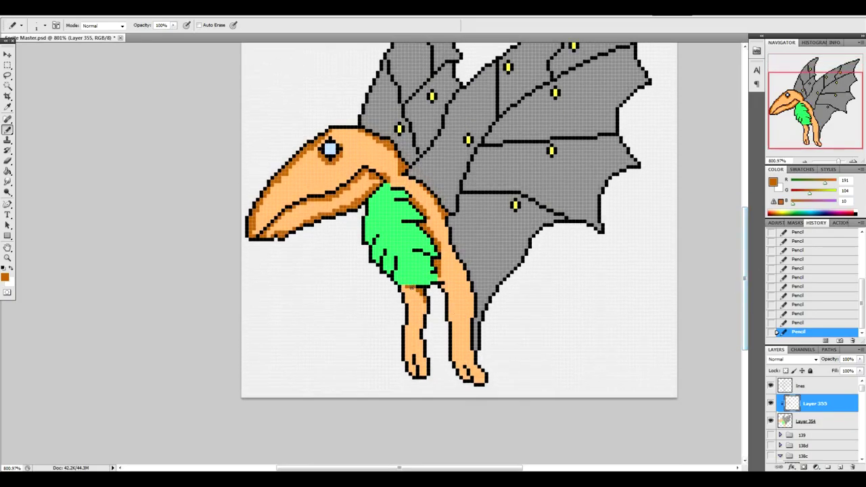
{"action": "mouse_move", "coordinate": [410, 287]}
{"action": "left_mouse_down"}
{"action": "mouse_move", "coordinate": [421, 313]}
{"action": "mouse_move", "coordinate": [418, 369]}
{"action": "left_mouse_up"}
{"action": "left_click_drag", "start_coordinate": [418, 311], "coordinate": [418, 329]}
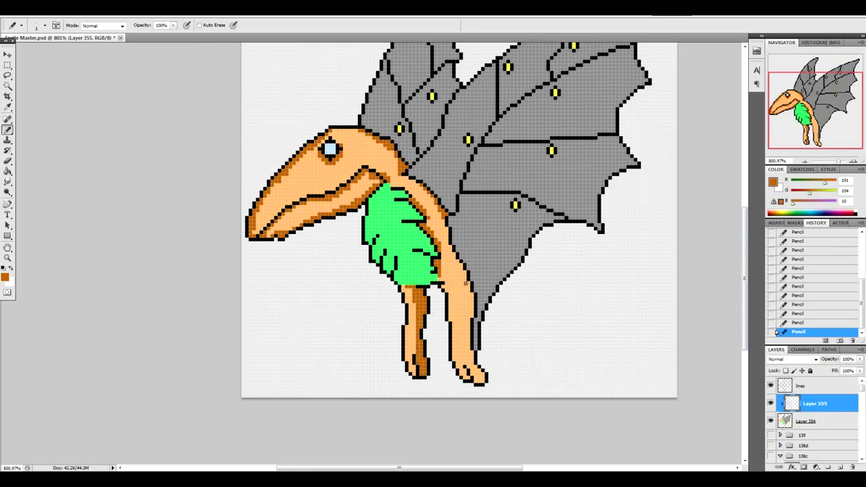
{"action": "left_click_drag", "start_coordinate": [468, 287], "coordinate": [465, 338]}
{"action": "mouse_move", "coordinate": [473, 303]}
{"action": "left_mouse_down"}
{"action": "mouse_move", "coordinate": [467, 349]}
{"action": "mouse_move", "coordinate": [469, 371]}
{"action": "mouse_move", "coordinate": [482, 379]}
{"action": "mouse_move", "coordinate": [467, 378]}
{"action": "left_mouse_up"}
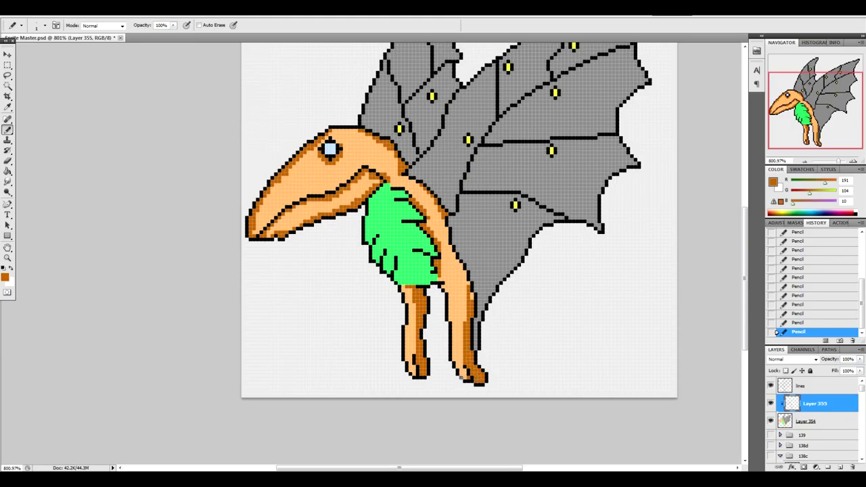
{"action": "mouse_move", "coordinate": [472, 299]}
{"action": "left_mouse_down"}
{"action": "mouse_move", "coordinate": [466, 273]}
{"action": "mouse_move", "coordinate": [450, 324]}
{"action": "left_mouse_up"}
{"action": "left_click_drag", "start_coordinate": [443, 284], "coordinate": [449, 316]}
Shade the edges of the front wing's lowest membrane section in dark grey, RGB 85, 85, 85.
{"action": "left_click_drag", "start_coordinate": [745, 305], "coordinate": [755, 276]}
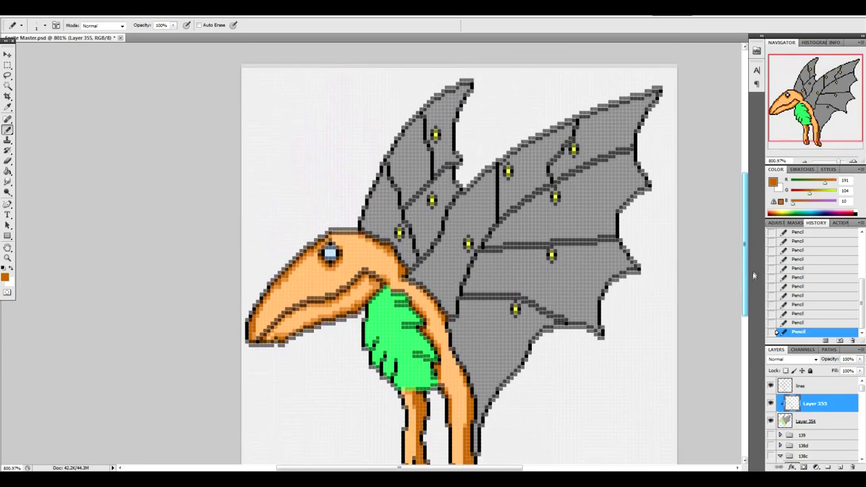
{"action": "scroll", "coordinate": [753, 275], "scroll_direction": "down", "scroll_amount": 2}
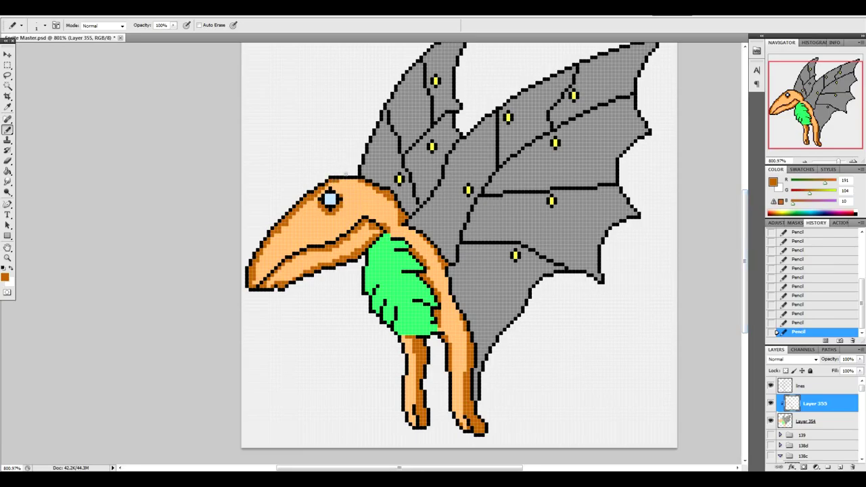
{"action": "left_click", "coordinate": [7, 279]}
{"action": "left_click", "coordinate": [485, 271]}
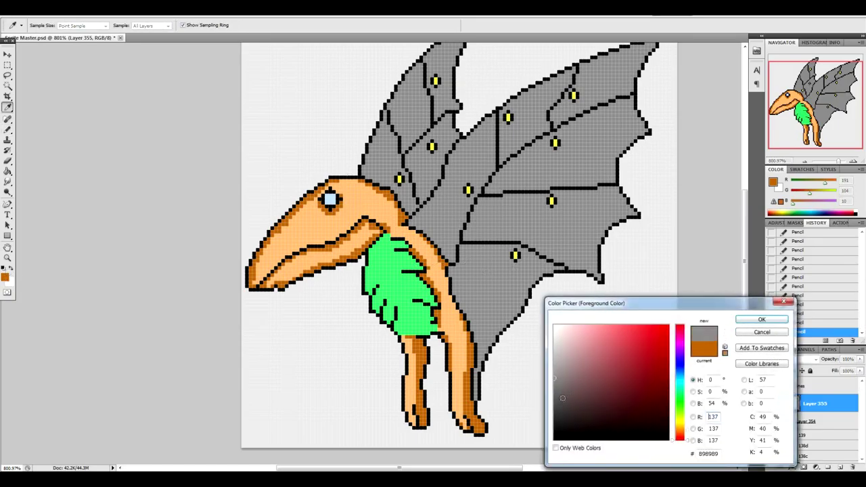
{"action": "left_click", "coordinate": [554, 401]}
{"action": "left_click", "coordinate": [744, 325]}
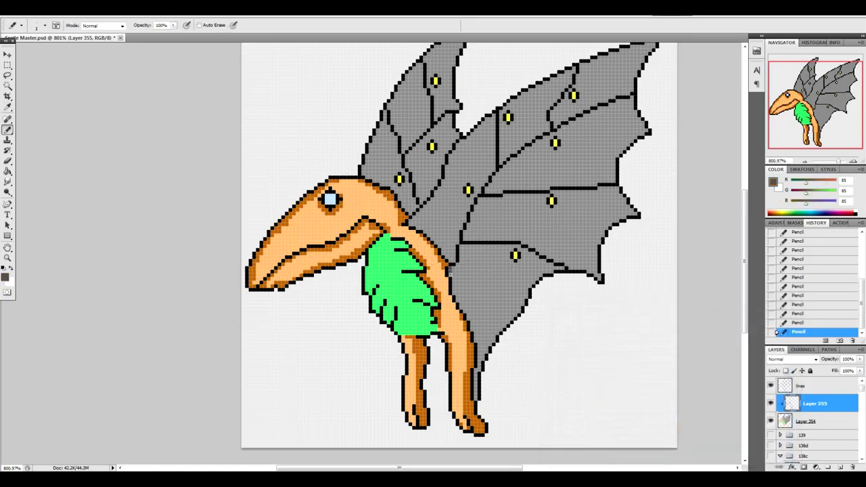
{"action": "mouse_move", "coordinate": [449, 274]}
{"action": "left_mouse_down"}
{"action": "mouse_move", "coordinate": [463, 245]}
{"action": "mouse_move", "coordinate": [474, 248]}
{"action": "mouse_move", "coordinate": [467, 250]}
{"action": "mouse_move", "coordinate": [495, 242]}
{"action": "mouse_move", "coordinate": [484, 246]}
{"action": "mouse_move", "coordinate": [519, 245]}
{"action": "mouse_move", "coordinate": [560, 265]}
{"action": "left_mouse_up"}
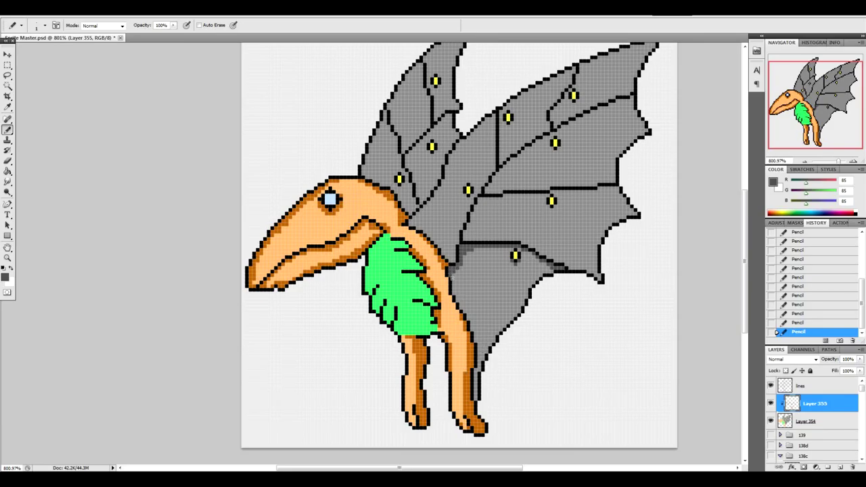
{"action": "left_click_drag", "start_coordinate": [452, 278], "coordinate": [453, 288]}
{"action": "left_click_drag", "start_coordinate": [482, 345], "coordinate": [475, 400]}
{"action": "mouse_move", "coordinate": [486, 346]}
{"action": "left_mouse_down"}
{"action": "mouse_move", "coordinate": [479, 355]}
{"action": "mouse_move", "coordinate": [516, 302]}
{"action": "left_mouse_up"}
Shade the second-lowest membrane section of the front wing in dark grey along its arm, upper rib and pointed tips.
{"action": "mouse_move", "coordinate": [463, 239]}
{"action": "left_mouse_down"}
{"action": "mouse_move", "coordinate": [480, 196]}
{"action": "mouse_move", "coordinate": [537, 194]}
{"action": "mouse_move", "coordinate": [483, 206]}
{"action": "mouse_move", "coordinate": [468, 233]}
{"action": "left_mouse_up"}
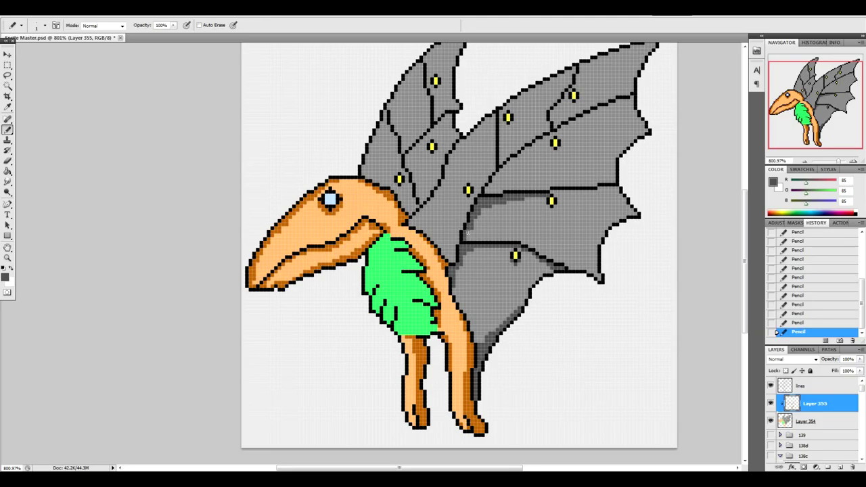
{"action": "mouse_move", "coordinate": [558, 196]}
{"action": "left_mouse_down"}
{"action": "mouse_move", "coordinate": [614, 188]}
{"action": "mouse_move", "coordinate": [601, 192]}
{"action": "mouse_move", "coordinate": [621, 217]}
{"action": "mouse_move", "coordinate": [629, 211]}
{"action": "mouse_move", "coordinate": [607, 230]}
{"action": "left_mouse_up"}
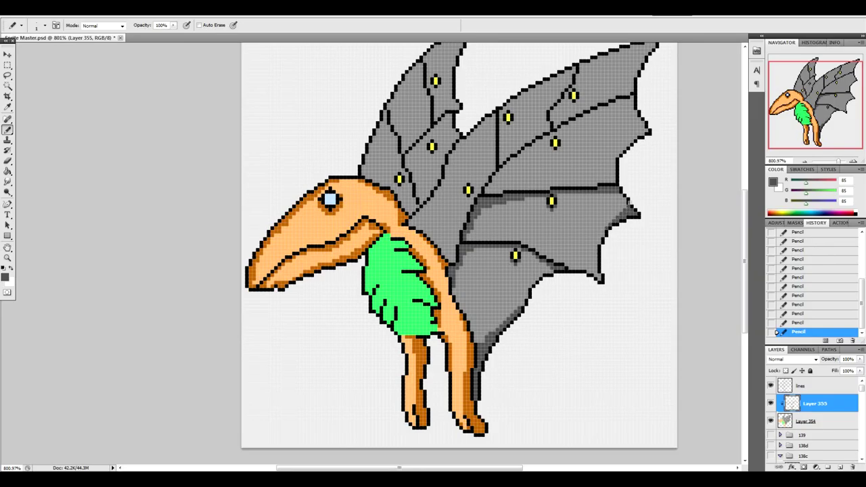
{"action": "mouse_move", "coordinate": [628, 202]}
{"action": "left_mouse_down"}
{"action": "mouse_move", "coordinate": [603, 238]}
{"action": "mouse_move", "coordinate": [600, 279]}
{"action": "mouse_move", "coordinate": [587, 271]}
{"action": "left_mouse_up"}
Shade the front wing's upper membrane sections in dark grey along their ribs, the outer leading edge and the arm.
{"action": "mouse_move", "coordinate": [485, 192]}
{"action": "left_mouse_down"}
{"action": "mouse_move", "coordinate": [567, 120]}
{"action": "mouse_move", "coordinate": [563, 129]}
{"action": "mouse_move", "coordinate": [636, 97]}
{"action": "left_mouse_up"}
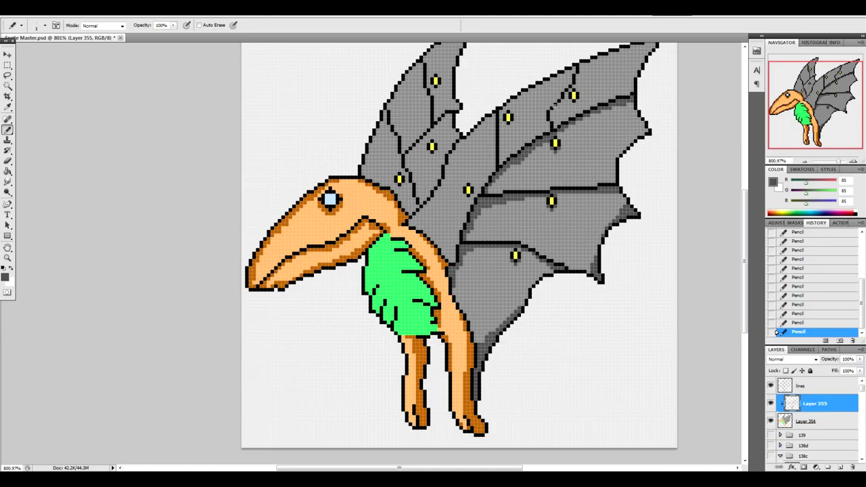
{"action": "mouse_move", "coordinate": [555, 126]}
{"action": "left_mouse_down"}
{"action": "mouse_move", "coordinate": [550, 107]}
{"action": "mouse_move", "coordinate": [572, 88]}
{"action": "mouse_move", "coordinate": [579, 63]}
{"action": "left_mouse_up"}
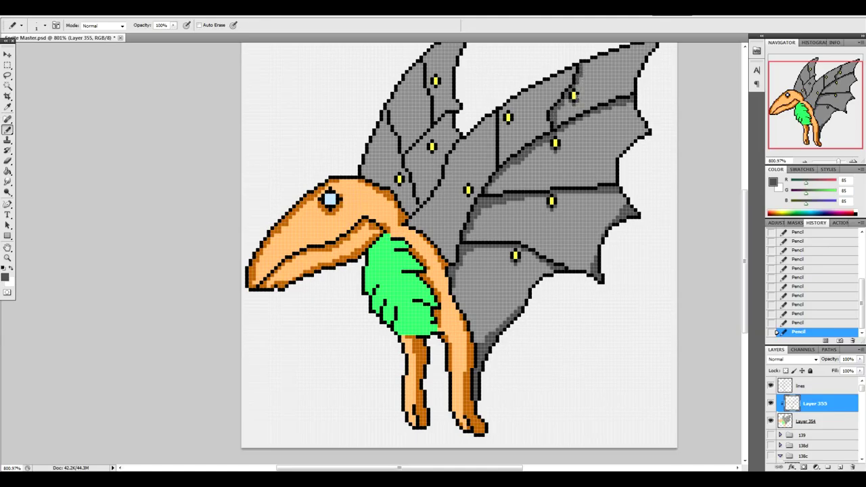
{"action": "scroll", "coordinate": [576, 101], "scroll_direction": "up", "scroll_amount": 3}
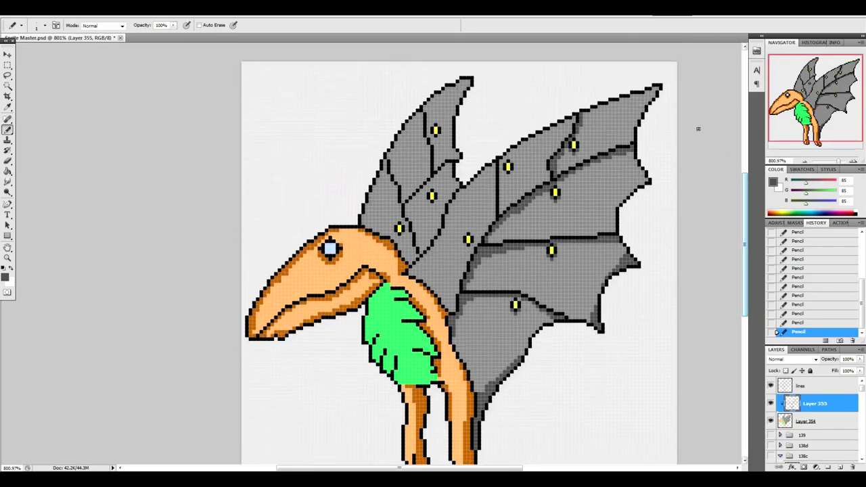
{"action": "left_click_drag", "start_coordinate": [580, 125], "coordinate": [655, 87]}
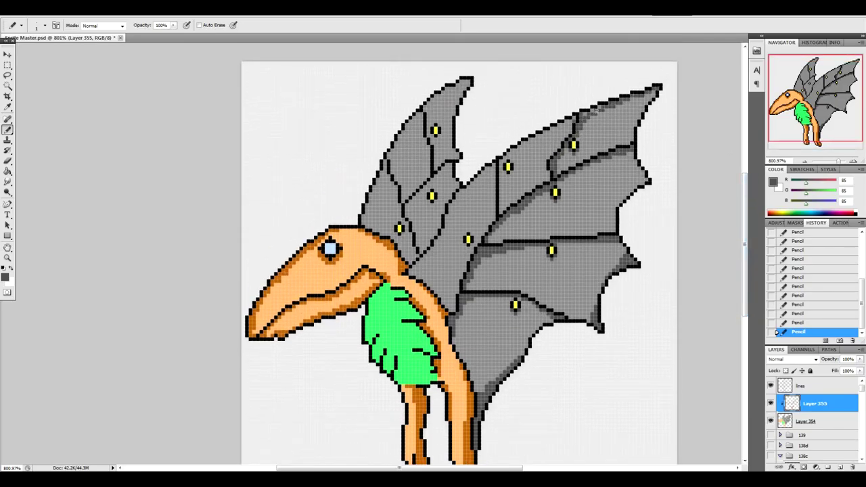
{"action": "mouse_move", "coordinate": [596, 111]}
{"action": "left_mouse_down"}
{"action": "mouse_move", "coordinate": [602, 107]}
{"action": "mouse_move", "coordinate": [503, 159]}
{"action": "mouse_move", "coordinate": [503, 209]}
{"action": "left_mouse_up"}
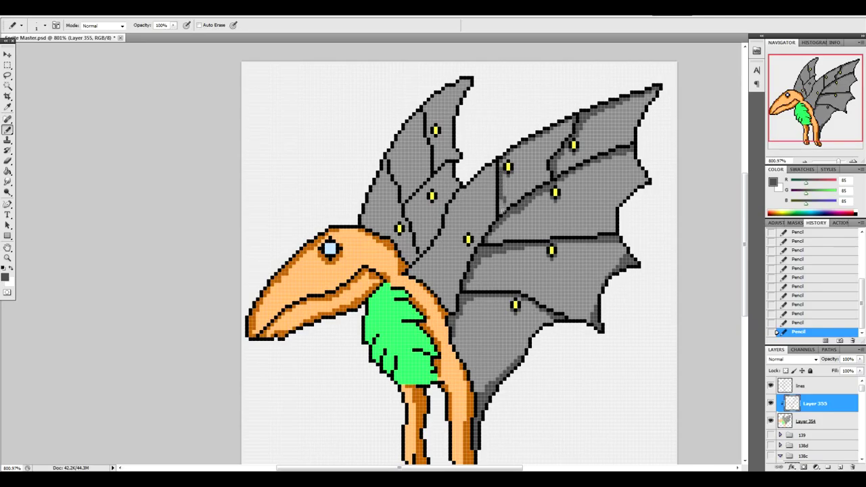
{"action": "left_click_drag", "start_coordinate": [500, 164], "coordinate": [501, 205]}
{"action": "left_click_drag", "start_coordinate": [474, 249], "coordinate": [452, 304]}
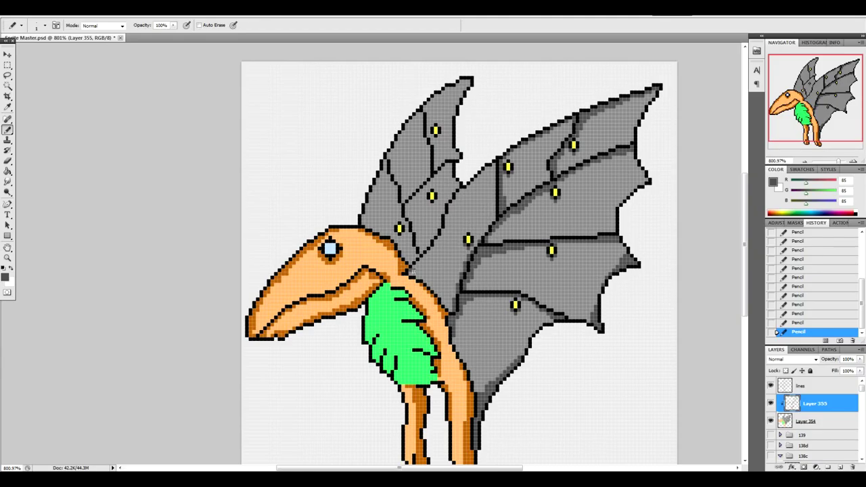
Shade the rear wing in dark grey along its leading edge and ribs, plus the front wing's arm edge beside it.
{"action": "mouse_move", "coordinate": [415, 272]}
{"action": "left_mouse_down"}
{"action": "mouse_move", "coordinate": [464, 191]}
{"action": "mouse_move", "coordinate": [492, 166]}
{"action": "mouse_move", "coordinate": [468, 194]}
{"action": "mouse_move", "coordinate": [429, 203]}
{"action": "mouse_move", "coordinate": [453, 169]}
{"action": "mouse_move", "coordinate": [410, 204]}
{"action": "mouse_move", "coordinate": [410, 262]}
{"action": "left_mouse_up"}
{"action": "left_click", "coordinate": [400, 235]}
{"action": "mouse_move", "coordinate": [363, 224]}
{"action": "left_mouse_down"}
{"action": "mouse_move", "coordinate": [391, 150]}
{"action": "mouse_move", "coordinate": [463, 83]}
{"action": "mouse_move", "coordinate": [453, 86]}
{"action": "left_mouse_up"}
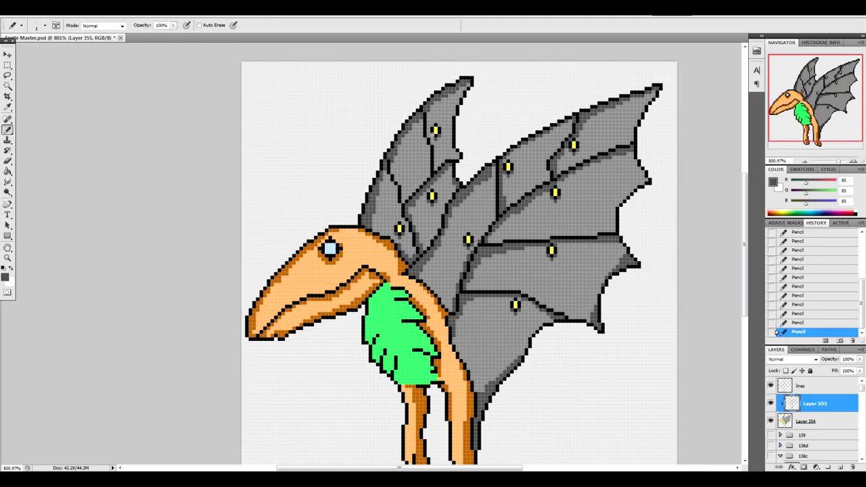
{"action": "mouse_move", "coordinate": [431, 134]}
{"action": "left_mouse_down"}
{"action": "mouse_move", "coordinate": [437, 171]}
{"action": "mouse_move", "coordinate": [394, 177]}
{"action": "mouse_move", "coordinate": [404, 204]}
{"action": "left_mouse_up"}
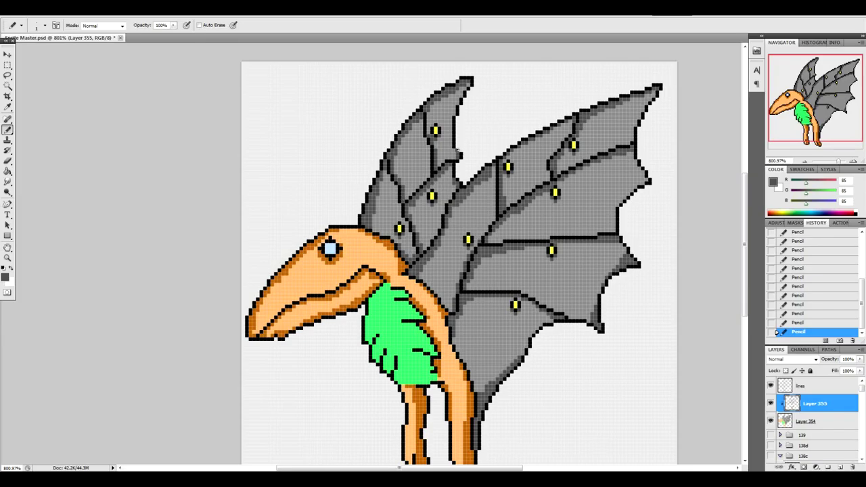
{"action": "left_click_drag", "start_coordinate": [450, 94], "coordinate": [424, 114]}
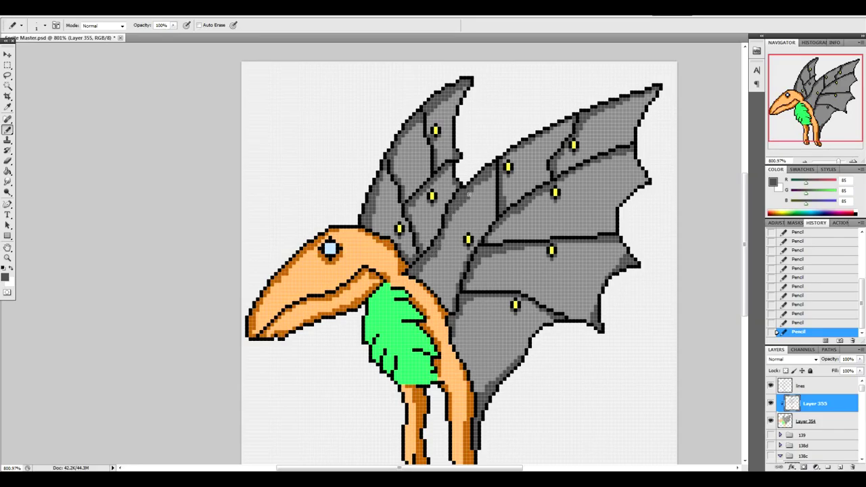
Shade the yellow wing spots in dark yellow, RGB 174, 176, 13.
{"action": "left_click", "coordinate": [7, 275]}
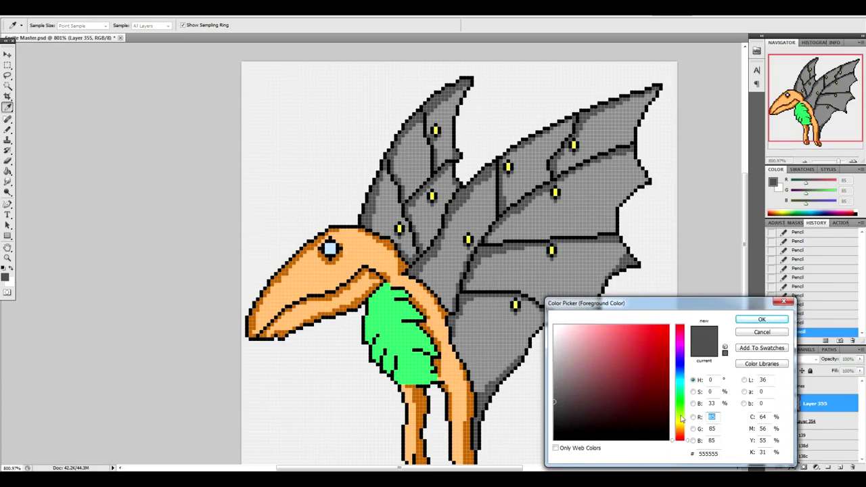
{"action": "left_click", "coordinate": [433, 194]}
{"action": "left_click", "coordinate": [660, 359]}
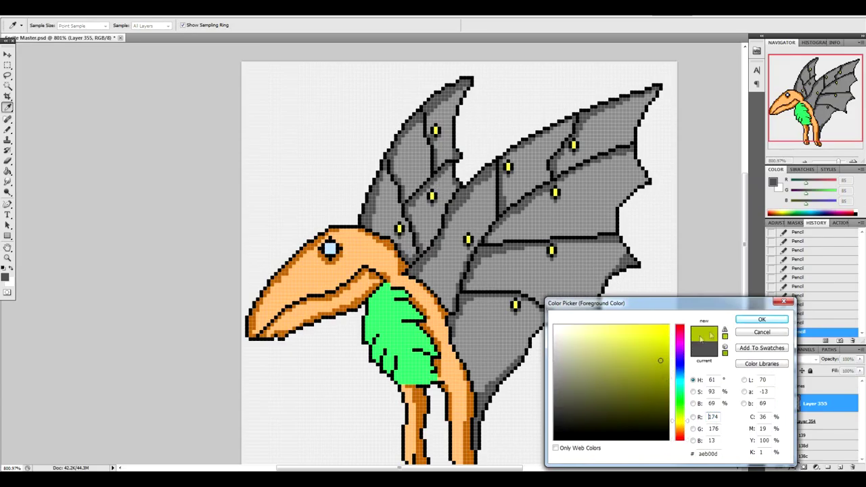
{"action": "left_click", "coordinate": [761, 320]}
{"action": "left_click", "coordinate": [552, 250]}
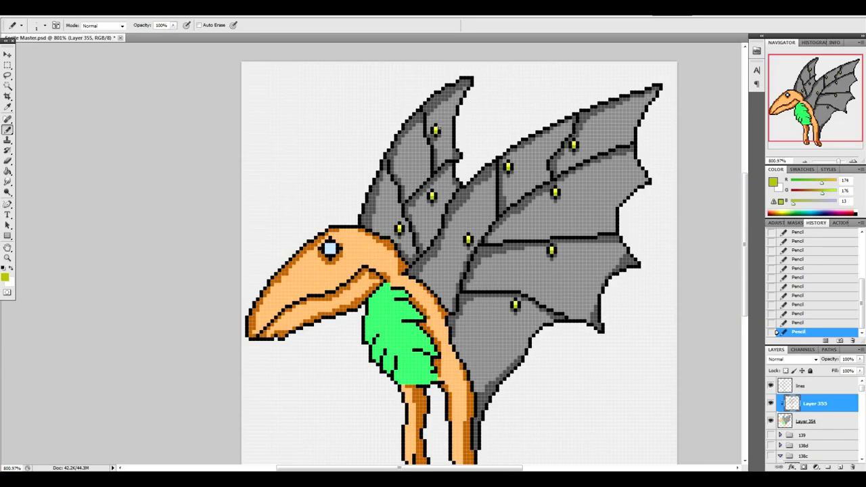
Shade the chest fur in dark green, RGB 15, 170, 62, along its outer edges and beneath the tuft lines.
{"action": "left_click_drag", "start_coordinate": [745, 260], "coordinate": [742, 277]}
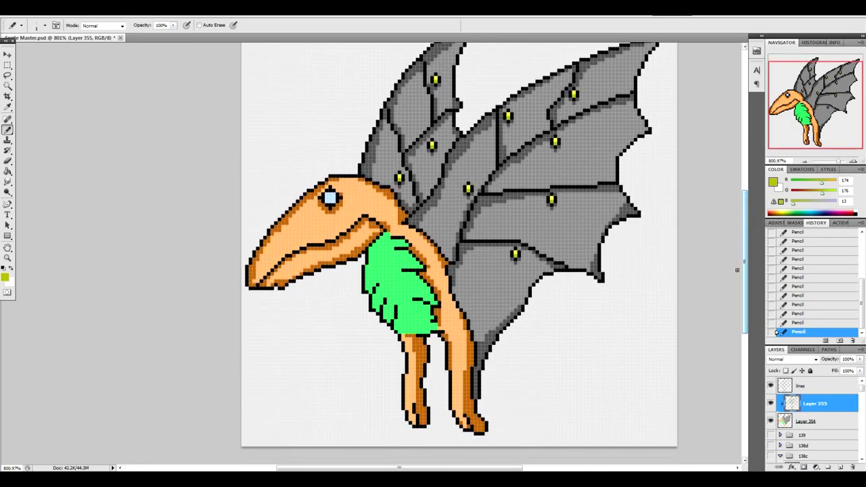
{"action": "left_click", "coordinate": [6, 276]}
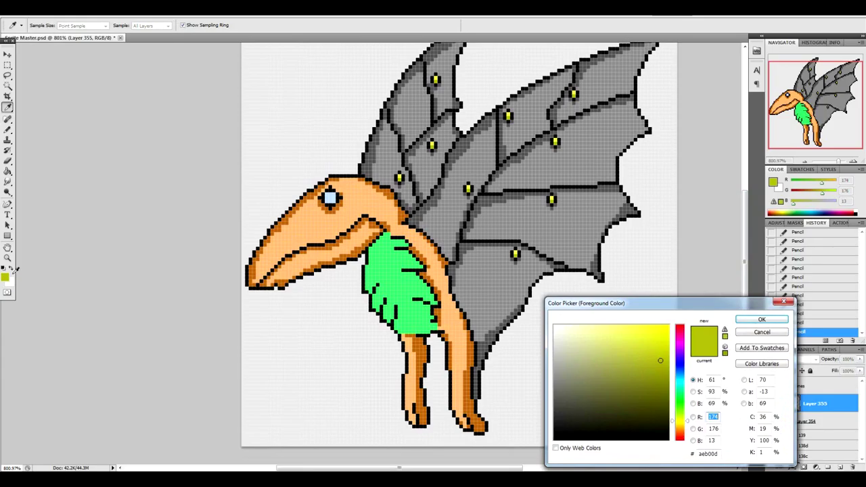
{"action": "left_click", "coordinate": [391, 267]}
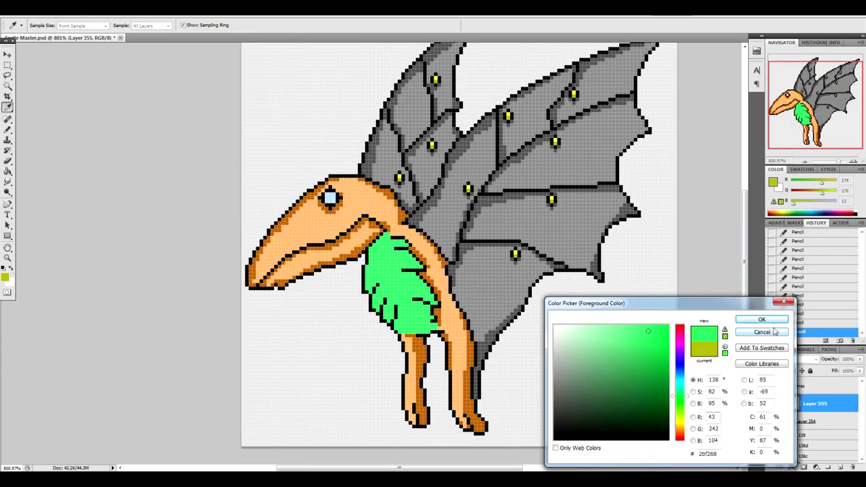
{"action": "left_click", "coordinate": [658, 362]}
{"action": "left_click", "coordinate": [761, 320]}
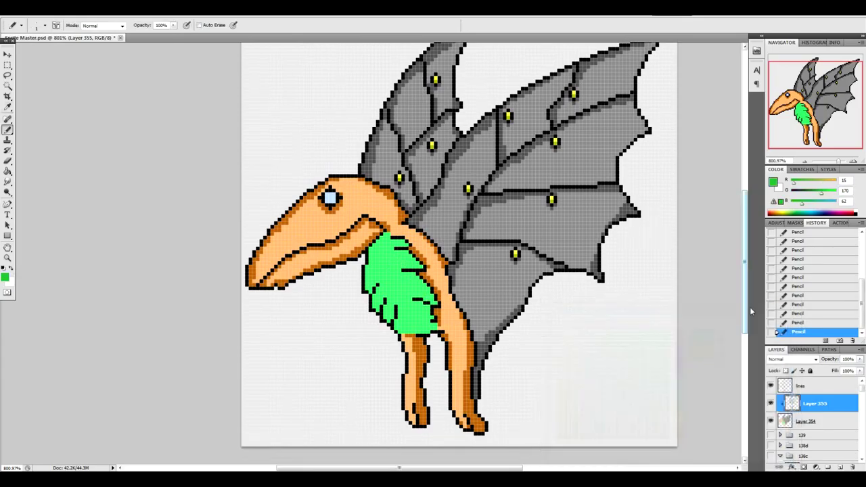
{"action": "left_click_drag", "start_coordinate": [386, 234], "coordinate": [407, 247]}
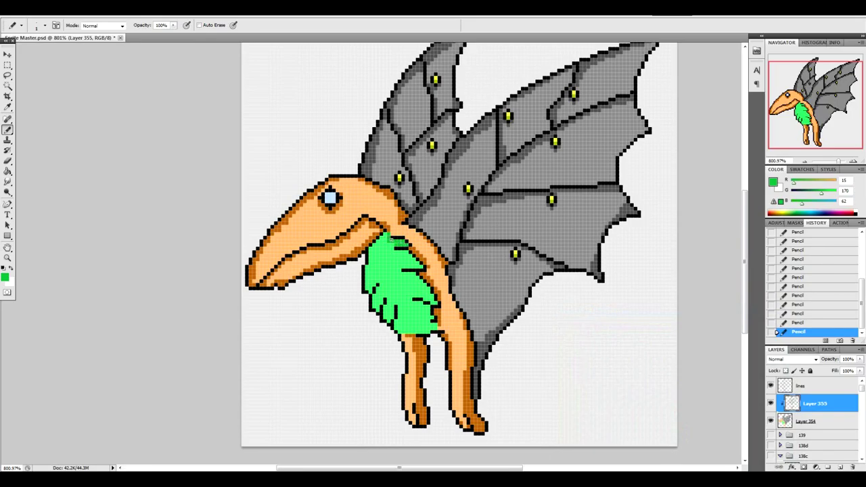
{"action": "left_click", "coordinate": [385, 236]}
{"action": "mouse_move", "coordinate": [408, 255]}
{"action": "left_mouse_down"}
{"action": "mouse_move", "coordinate": [435, 302]}
{"action": "mouse_move", "coordinate": [434, 326]}
{"action": "mouse_move", "coordinate": [396, 331]}
{"action": "mouse_move", "coordinate": [399, 311]}
{"action": "mouse_move", "coordinate": [387, 325]}
{"action": "left_mouse_up"}
{"action": "mouse_move", "coordinate": [376, 291]}
{"action": "left_mouse_down"}
{"action": "mouse_move", "coordinate": [374, 306]}
{"action": "mouse_move", "coordinate": [371, 245]}
{"action": "mouse_move", "coordinate": [417, 262]}
{"action": "left_mouse_up"}
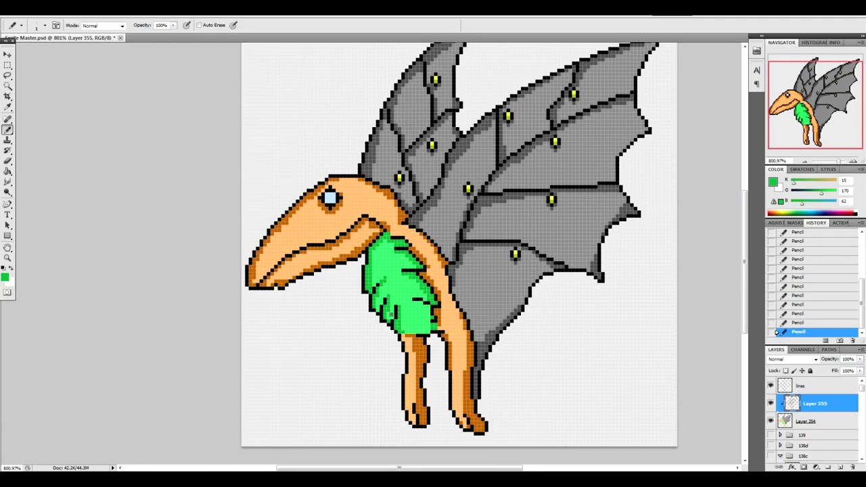
Touch up the shading on the thinner leg's front edge and the upper beak edge using dark orange, RGB 191, 104, 10.
{"action": "left_click", "coordinate": [6, 277]}
{"action": "left_click", "coordinate": [311, 193]}
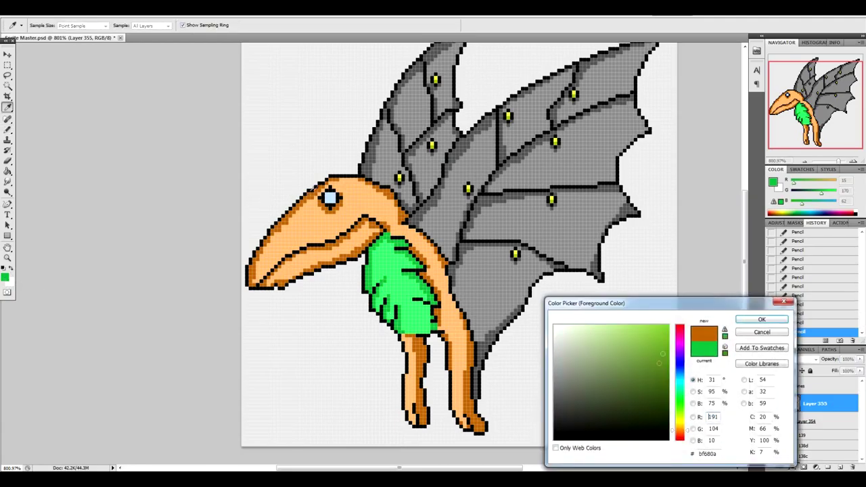
{"action": "left_click", "coordinate": [761, 320]}
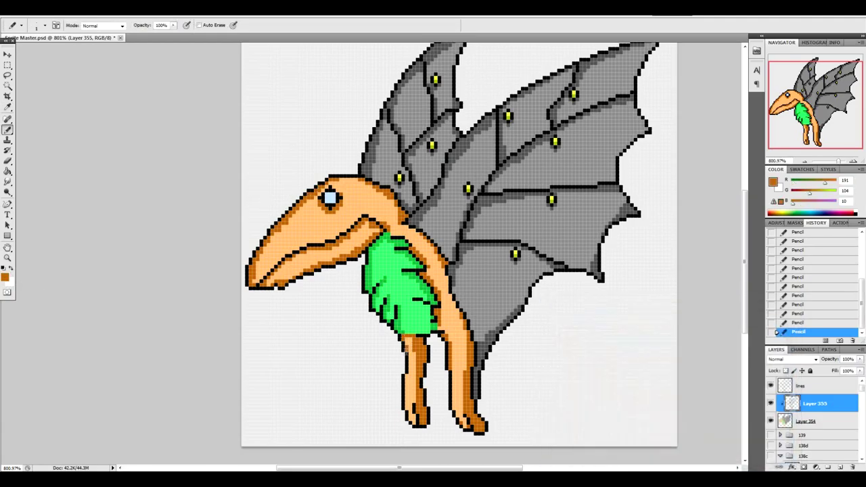
{"action": "left_click_drag", "start_coordinate": [406, 350], "coordinate": [404, 389]}
{"action": "left_click_drag", "start_coordinate": [289, 222], "coordinate": [279, 231]}
Shade the inner edge of the light blue eye in dark blue, RGB 19, 70, 137.
{"action": "left_click", "coordinate": [5, 275]}
{"action": "left_click", "coordinate": [331, 197]}
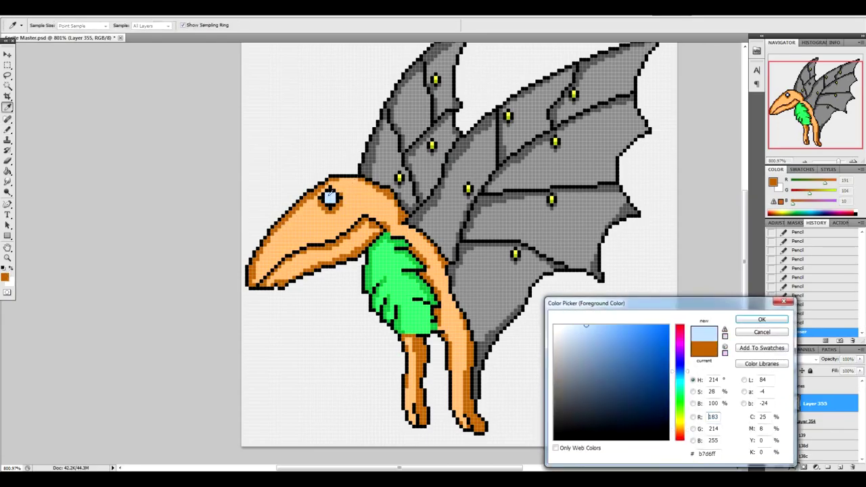
{"action": "left_click", "coordinate": [649, 383]}
{"action": "left_click", "coordinate": [762, 319]}
{"action": "key", "text": "b"}
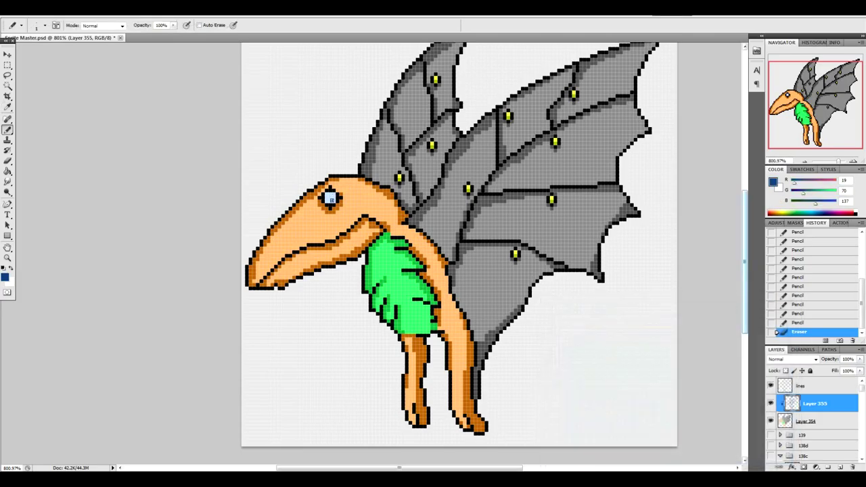
{"action": "left_click_drag", "start_coordinate": [333, 199], "coordinate": [328, 196]}
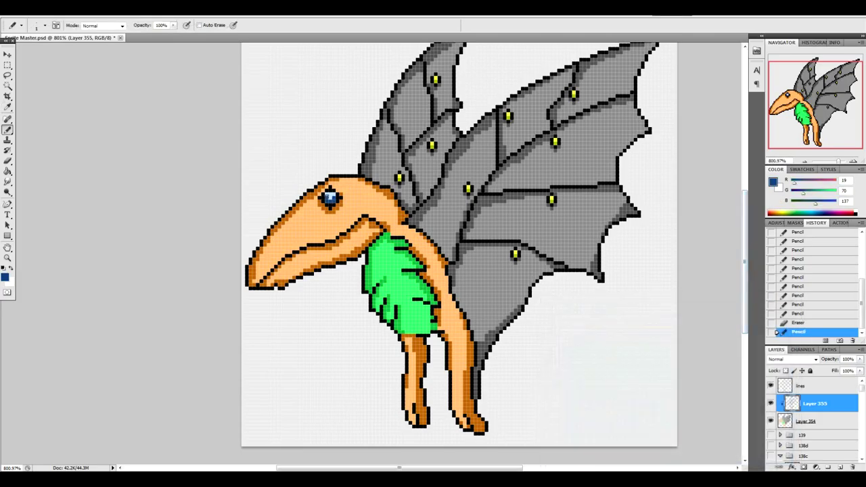
Add a small white highlight to the upper part of the eye.
{"action": "left_click", "coordinate": [10, 271]}
{"action": "left_click", "coordinate": [332, 193]}
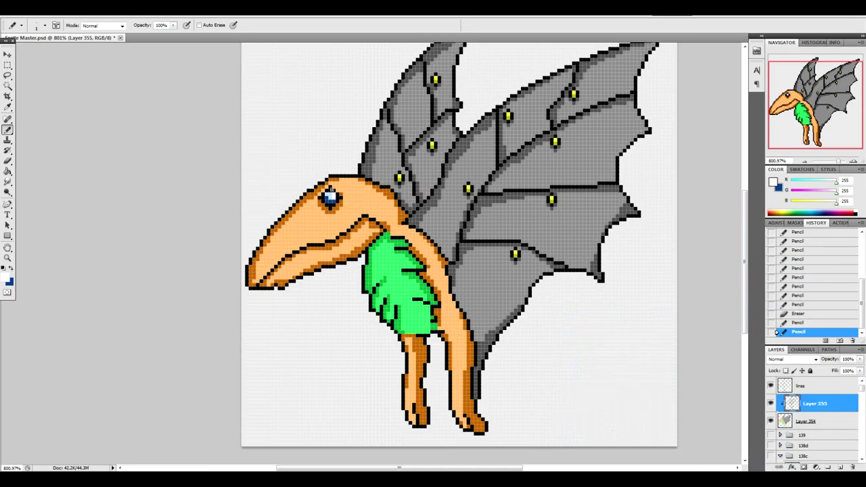
{"action": "key", "text": "ctrl+z"}
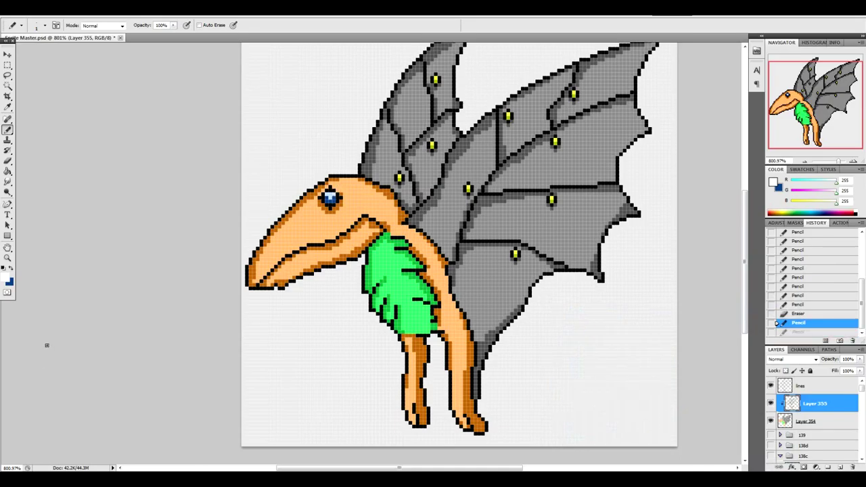
{"action": "left_click", "coordinate": [333, 194]}
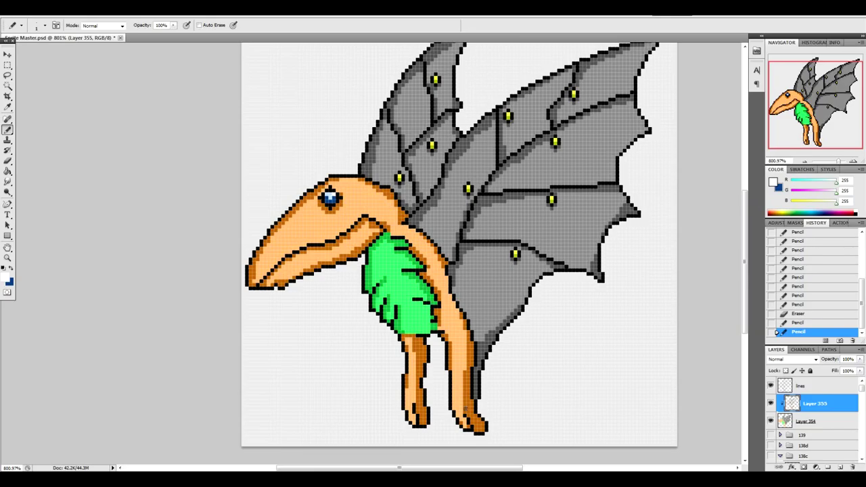
{"action": "mouse_move", "coordinate": [748, 310]}
{"action": "left_mouse_down"}
{"action": "mouse_move", "coordinate": [754, 289]}
{"action": "mouse_move", "coordinate": [753, 296]}
{"action": "left_mouse_up"}
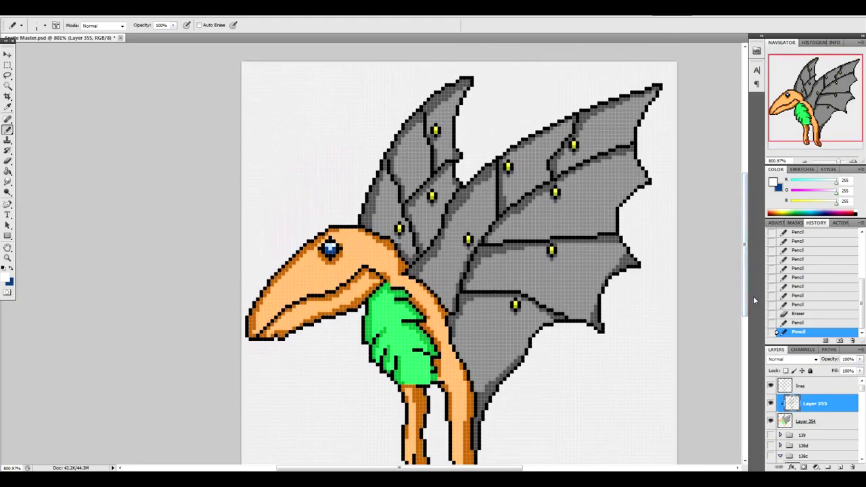
{"action": "scroll", "coordinate": [752, 297], "scroll_direction": "down", "scroll_amount": 3}
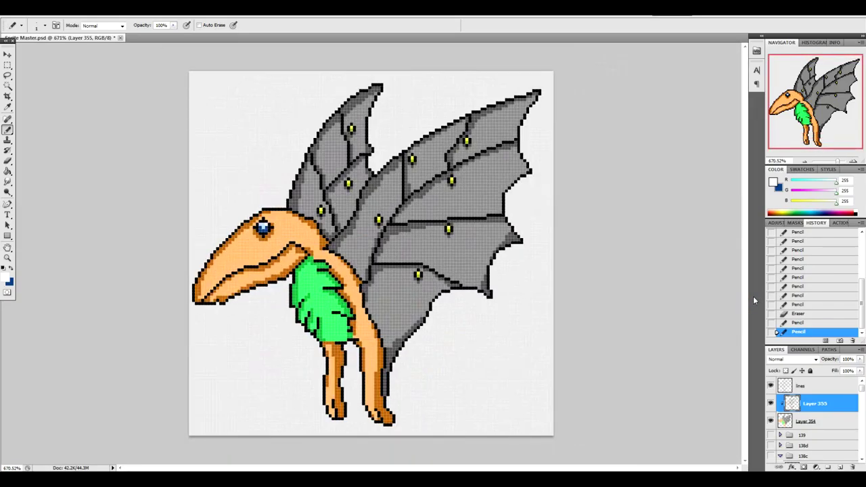
{"action": "key", "text": "ctrl+minus"}
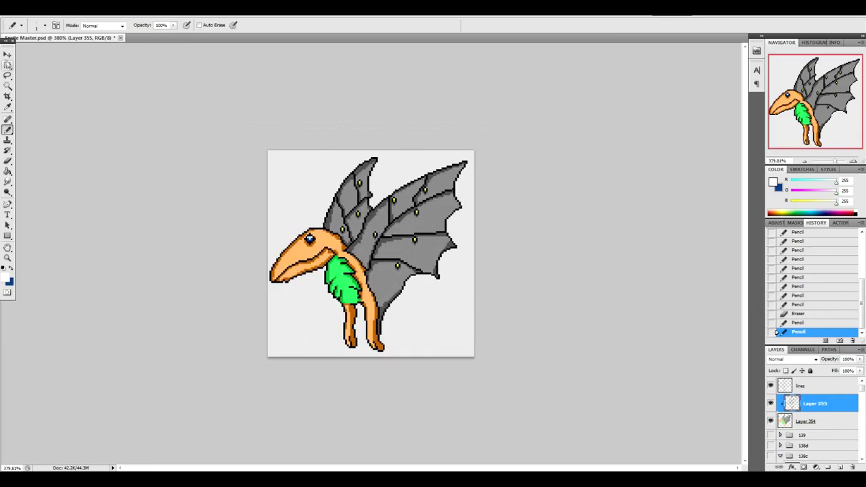
{"action": "left_click", "coordinate": [8, 55]}
{"action": "left_click_drag", "start_coordinate": [439, 247], "coordinate": [440, 248]}
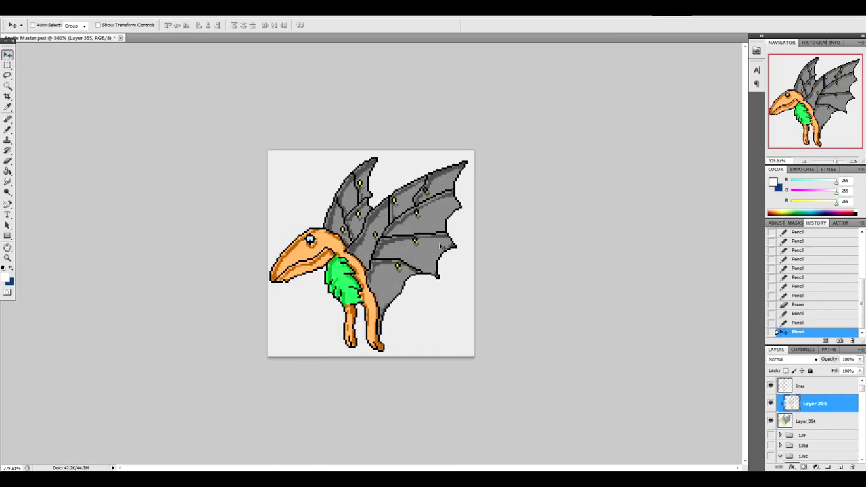
{"action": "key", "text": "ctrl+z"}
Create a new layer group above the lines layer and name it 149.
{"action": "left_click", "coordinate": [816, 386]}
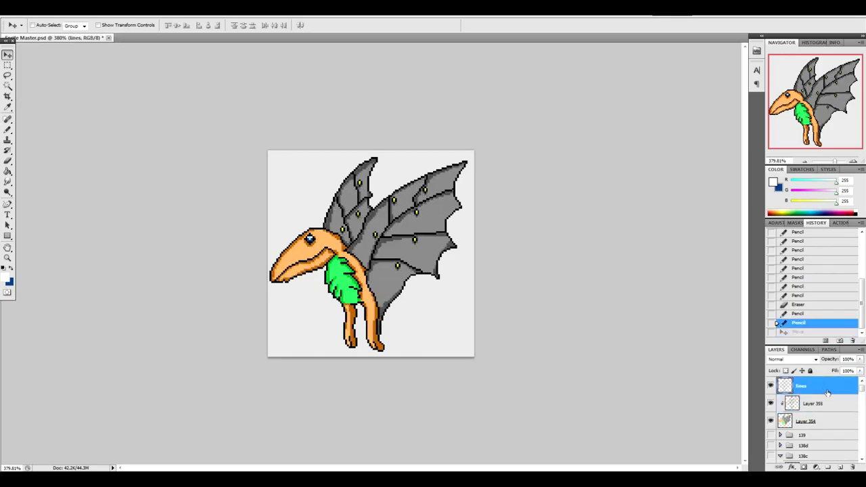
{"action": "left_click", "coordinate": [828, 466]}
{"action": "double_click", "coordinate": [815, 383]}
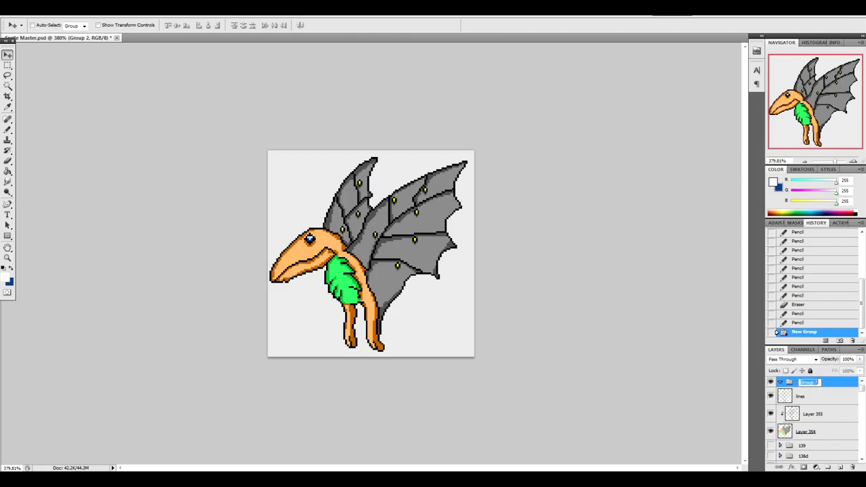
{"action": "type", "text": "149"}
{"action": "key", "text": "Return"}
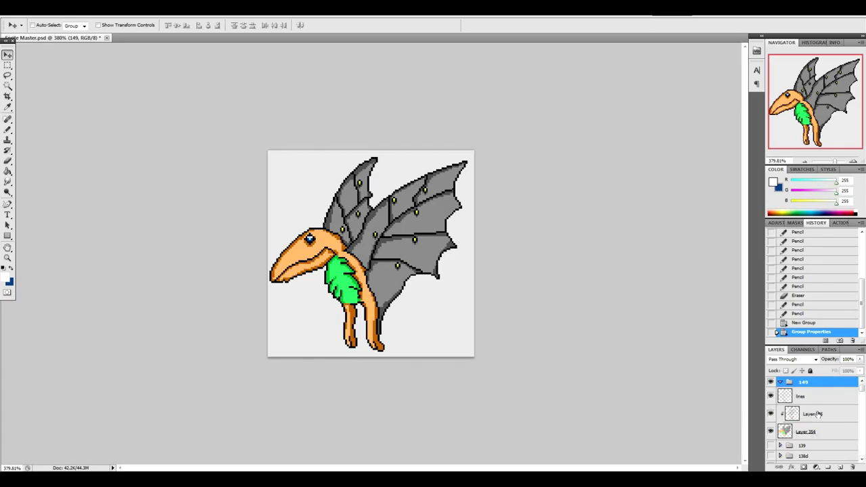
Move the lines layer, Layer 355 and Layer 354 into group 149 and collapse the group.
{"action": "left_click", "coordinate": [840, 397]}
{"action": "left_click", "coordinate": [838, 436], "text": "shift"}
{"action": "left_click_drag", "start_coordinate": [827, 400], "coordinate": [826, 380]}
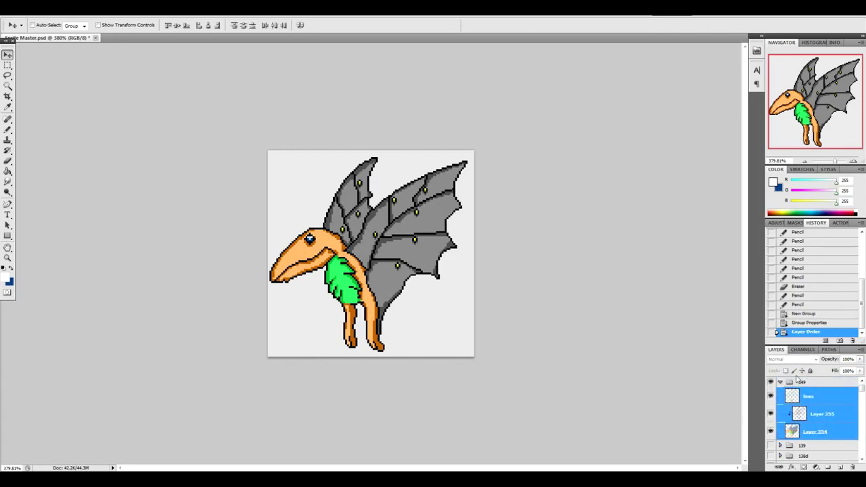
{"action": "left_click", "coordinate": [786, 382]}
{"action": "left_click", "coordinate": [779, 381]}
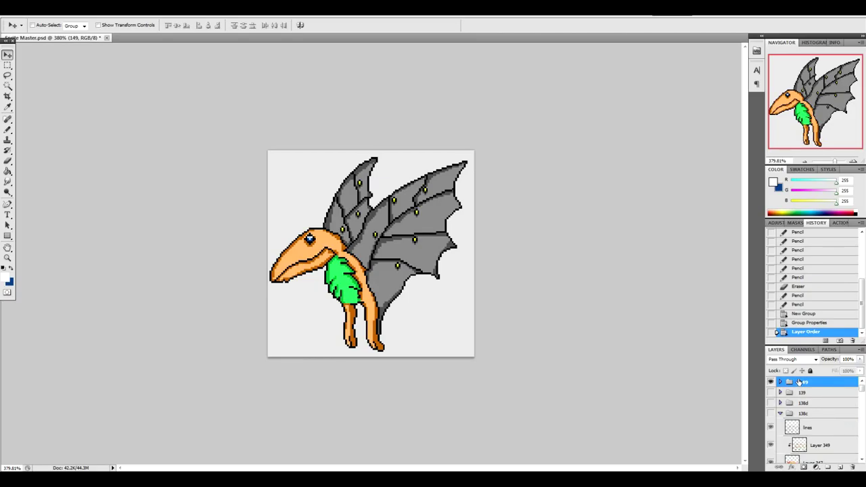
Select Layer 355 in group 149 and sample the creature's dark orange shading, RGB 191, 104, 10, as the foreground colour.
{"action": "left_click", "coordinate": [7, 278]}
{"action": "left_click", "coordinate": [774, 333]}
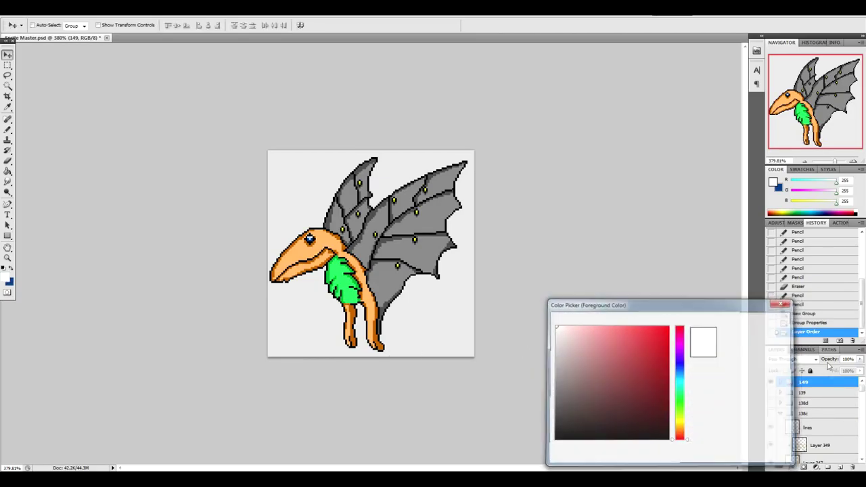
{"action": "left_click", "coordinate": [780, 381]}
{"action": "left_click", "coordinate": [814, 413]}
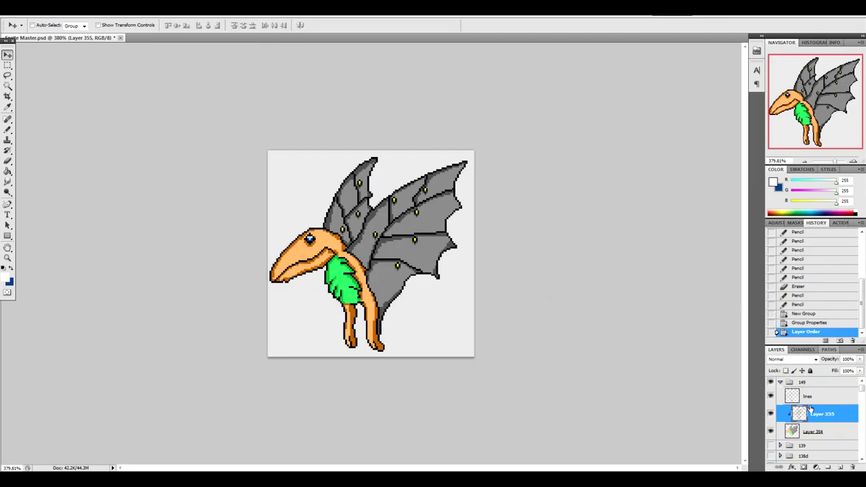
{"action": "left_click", "coordinate": [9, 279]}
{"action": "left_click", "coordinate": [336, 230]}
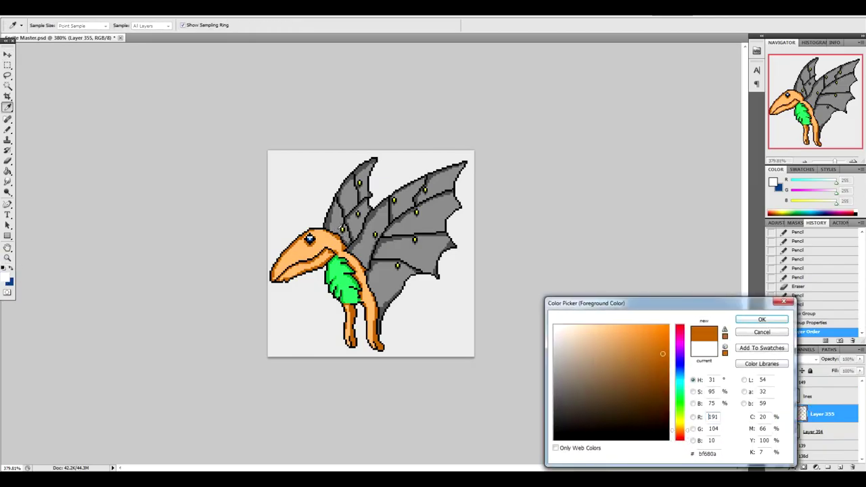
{"action": "left_click", "coordinate": [762, 319]}
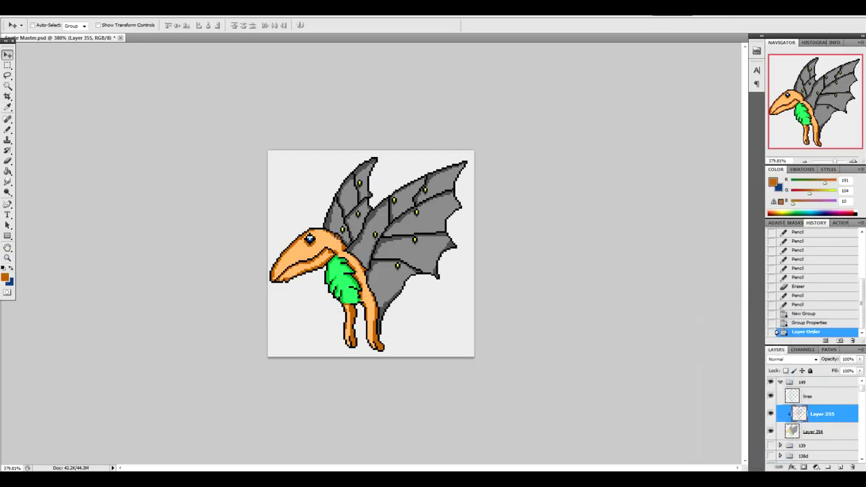
Touch up the shading around the eye on Layer 355 with 1-pixel dark orange pencil marks and erase a small spot.
{"action": "left_click", "coordinate": [8, 129]}
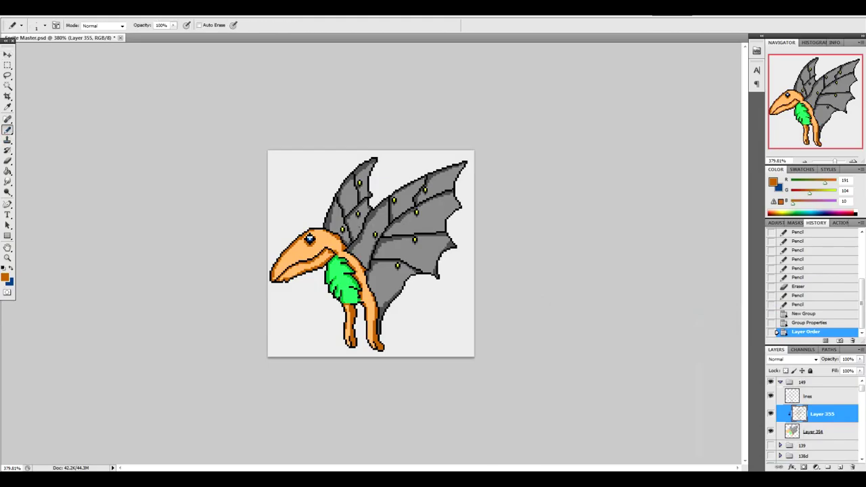
{"action": "left_click", "coordinate": [309, 238]}
{"action": "left_click", "coordinate": [309, 238]}
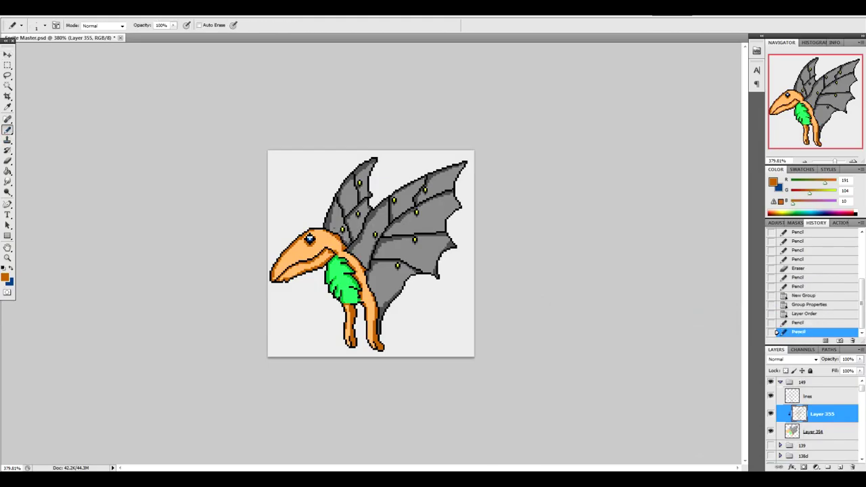
{"action": "left_click", "coordinate": [309, 238]}
{"action": "left_click", "coordinate": [309, 238]}
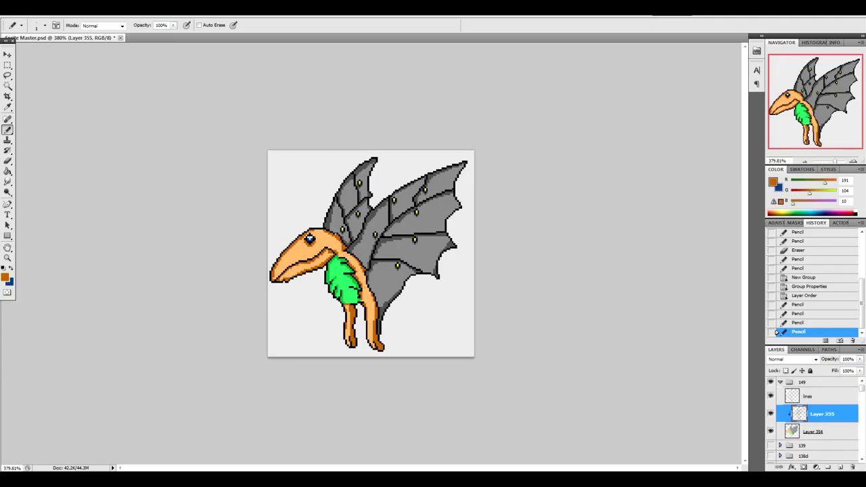
{"action": "left_click", "coordinate": [309, 238]}
{"action": "left_click", "coordinate": [309, 239]}
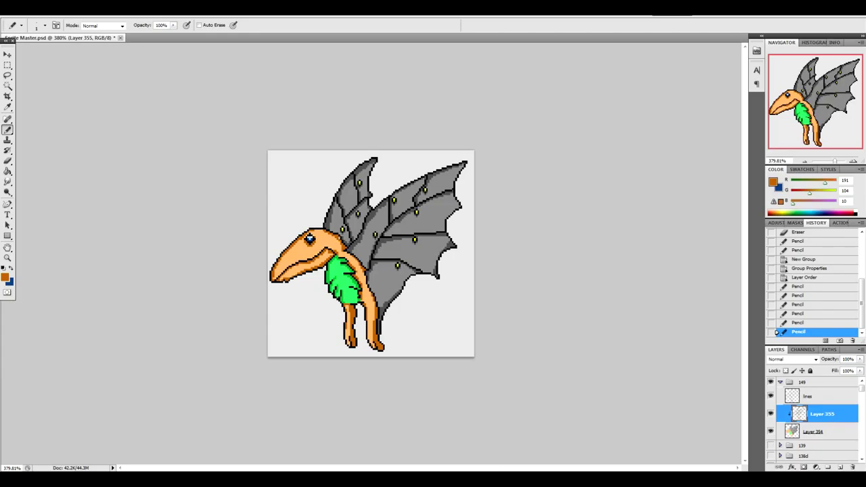
{"action": "left_click", "coordinate": [359, 291]}
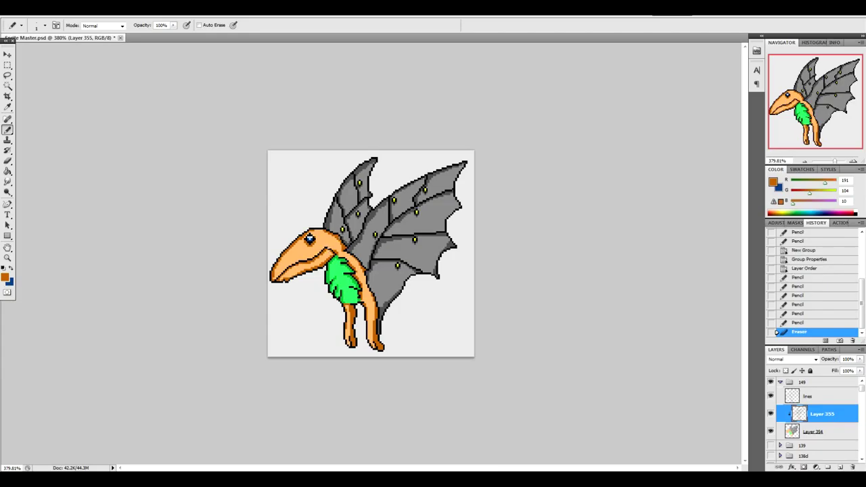